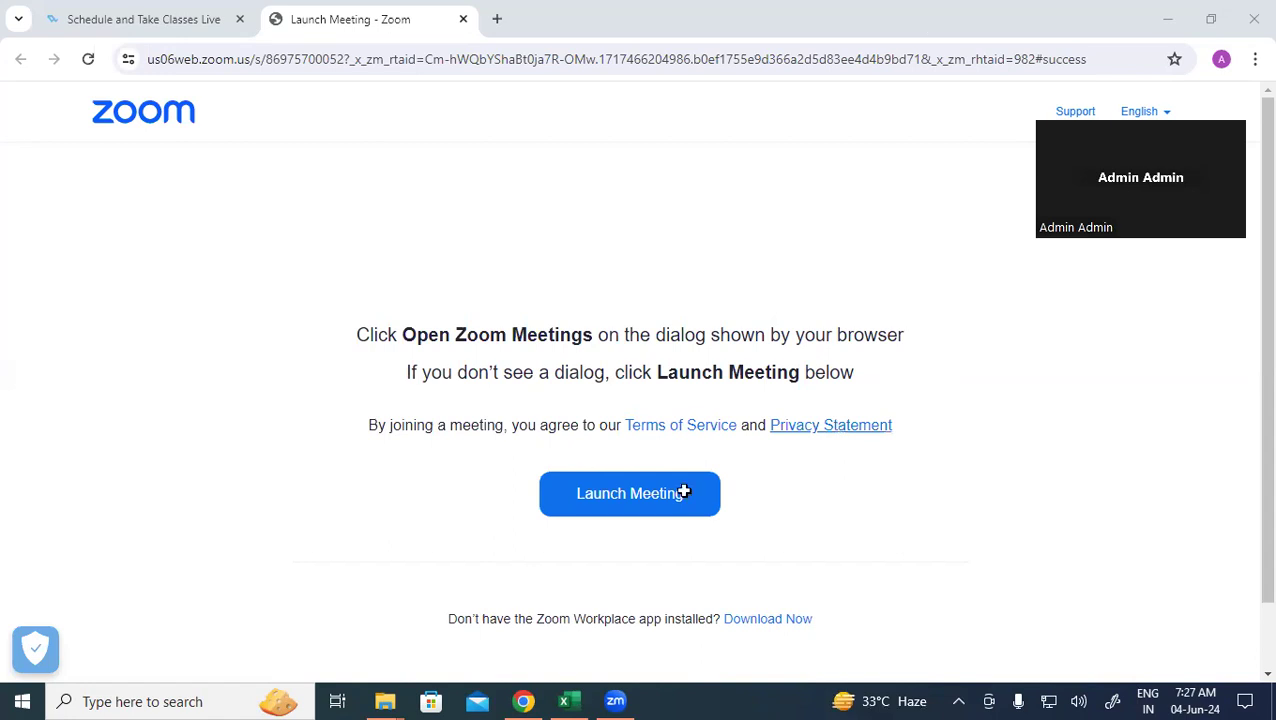
Switch from the Zoom launch page to the STUDENT DATABASE workbook's USE OF TEXT FUNCTION sheet.
key("alt+Tab")
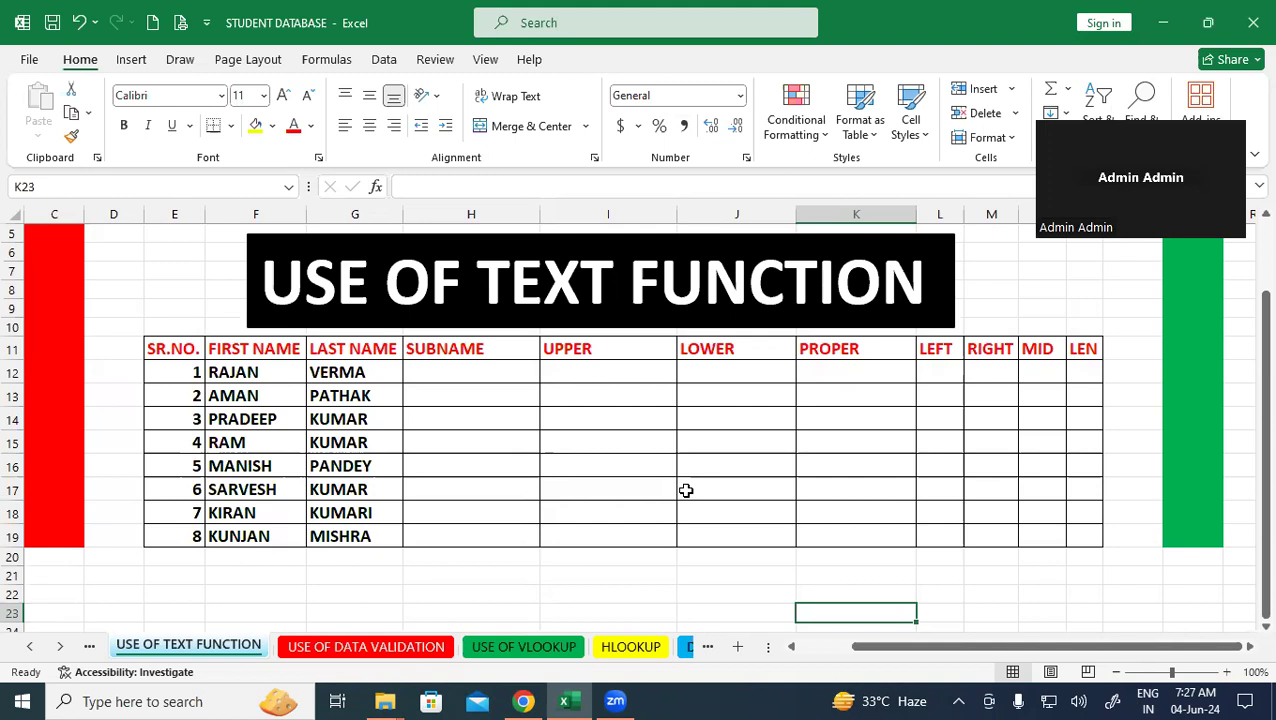
left_click(575, 466)
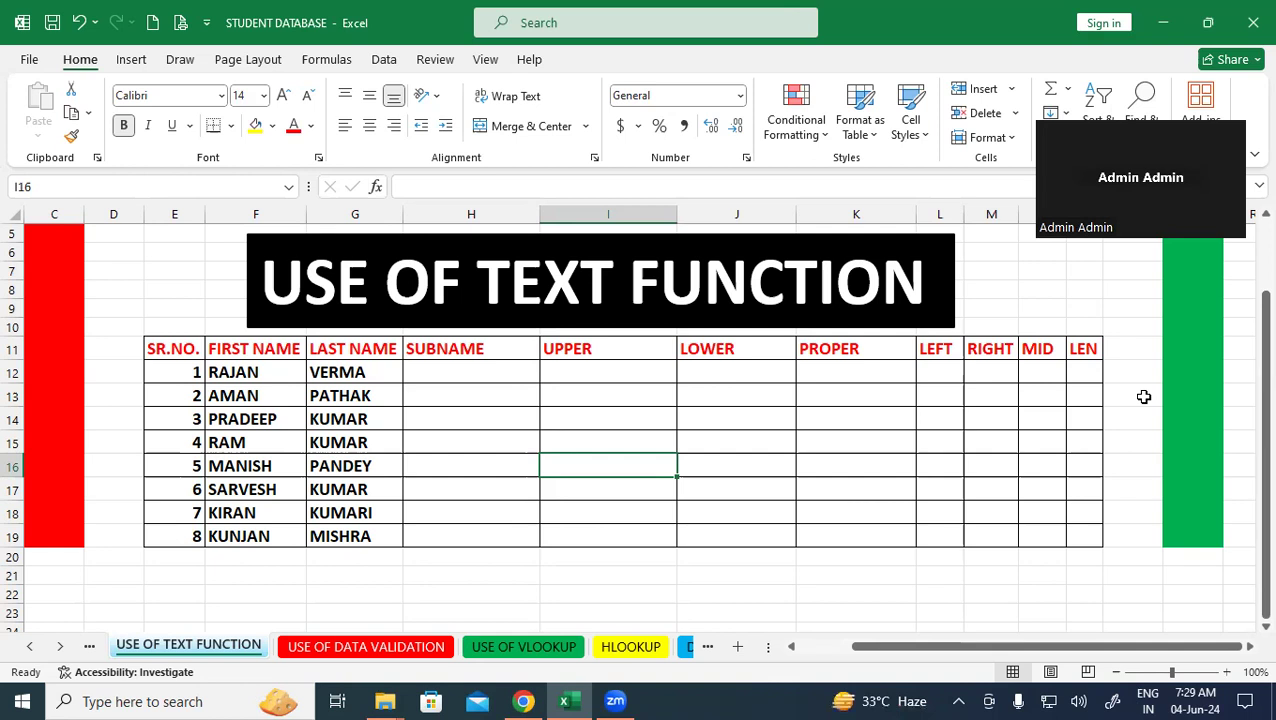
key("Left")
key("Up")
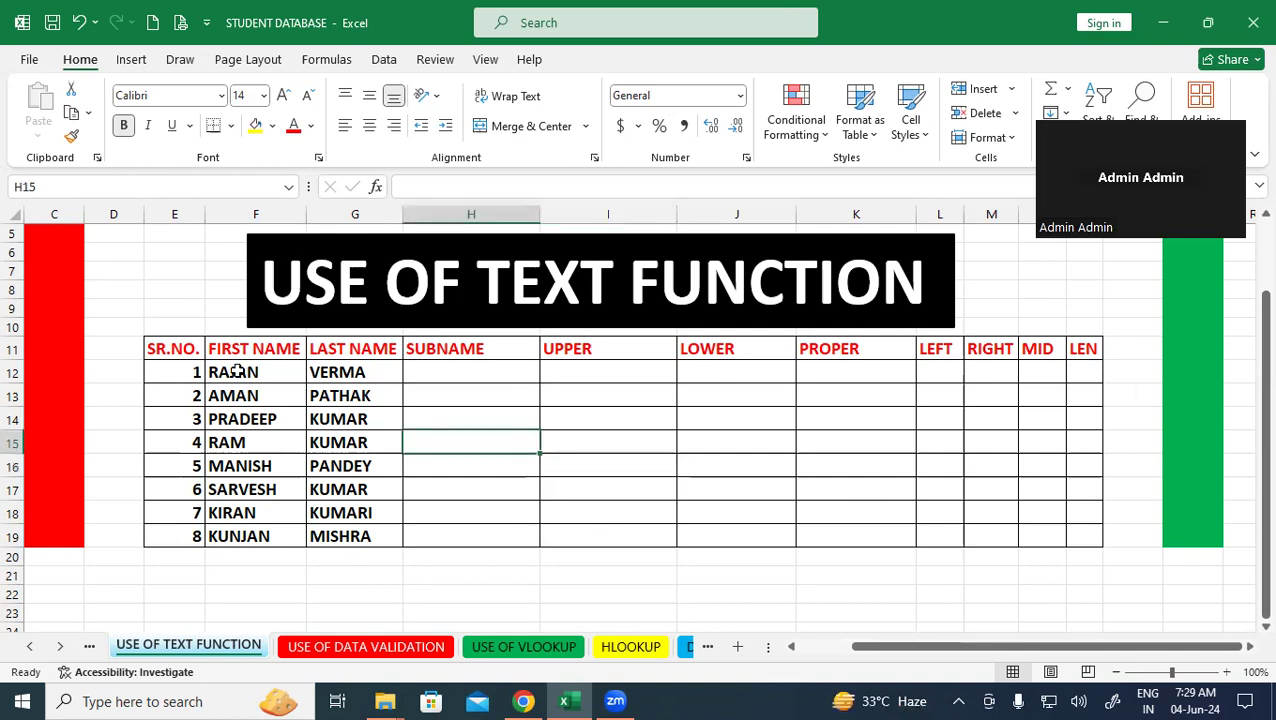
left_click(162, 362)
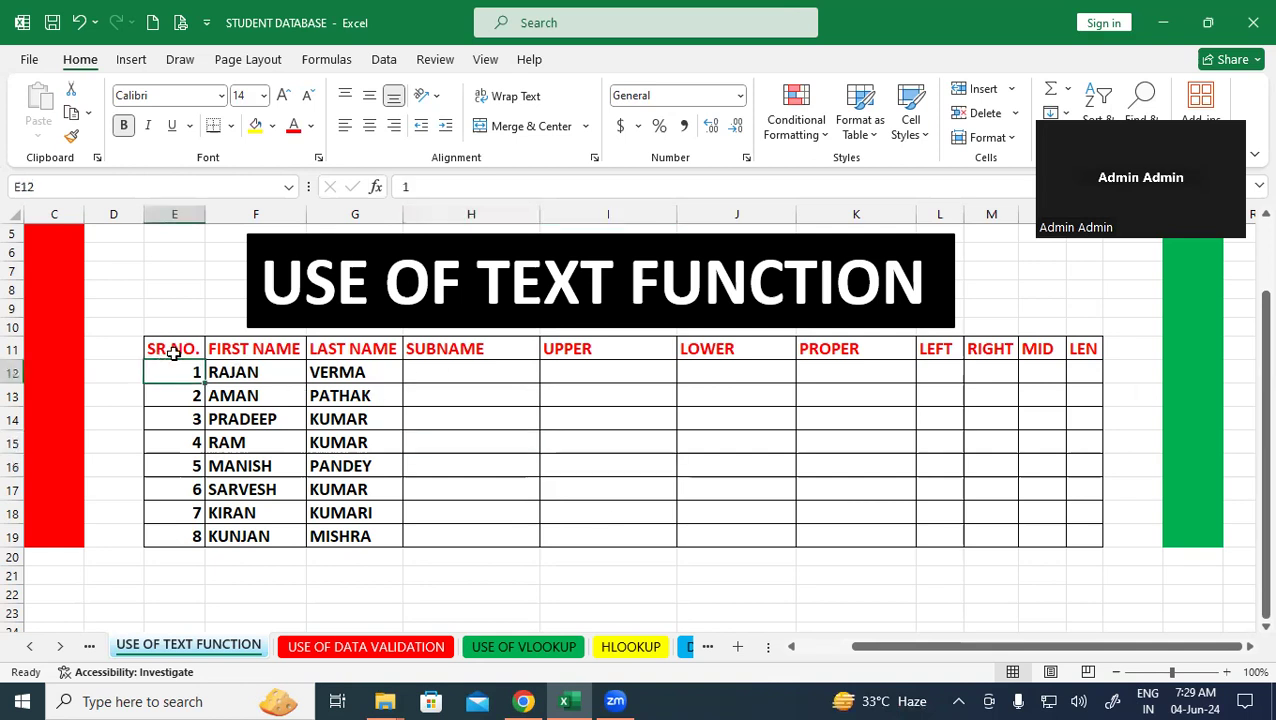
left_click(228, 346)
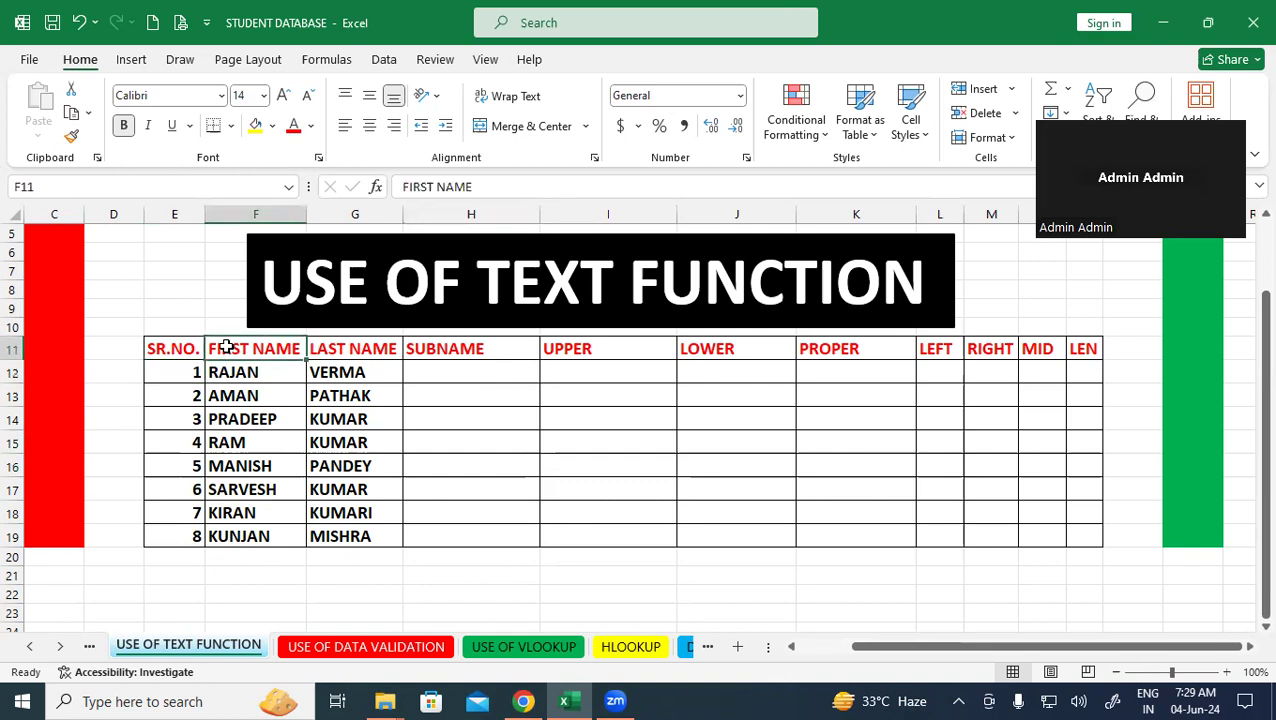
left_click(347, 343)
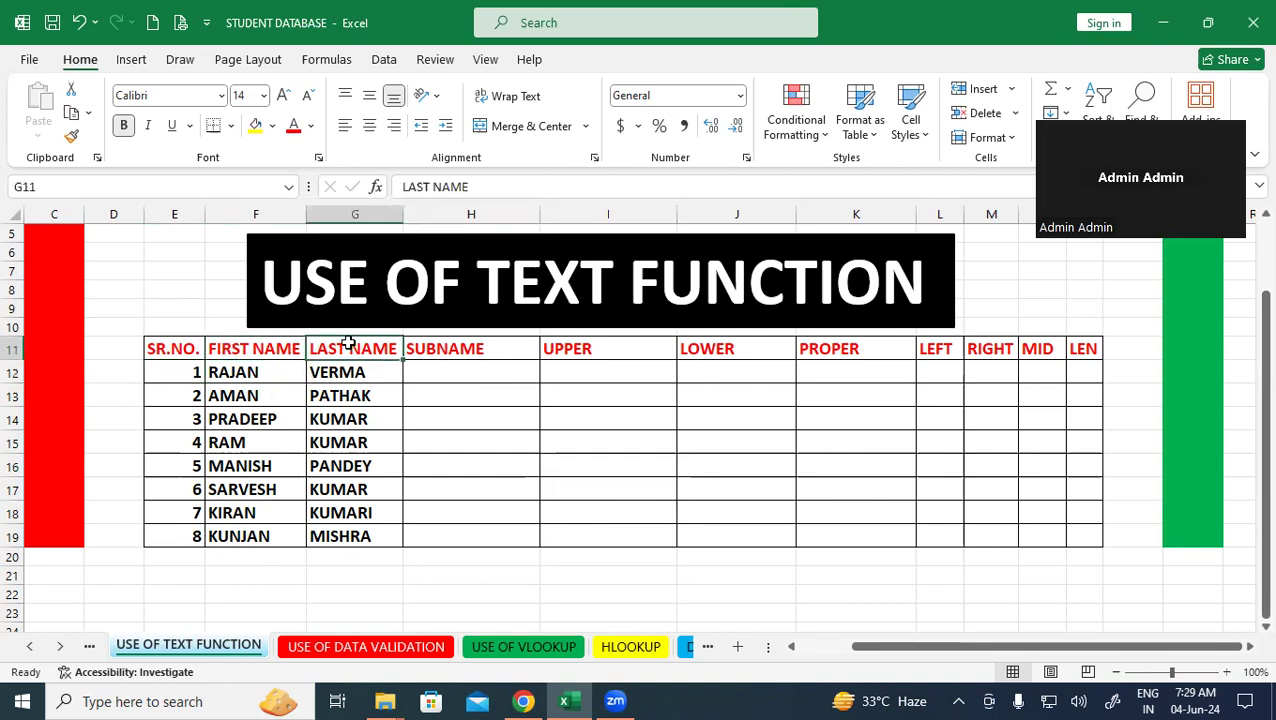
left_click(450, 350)
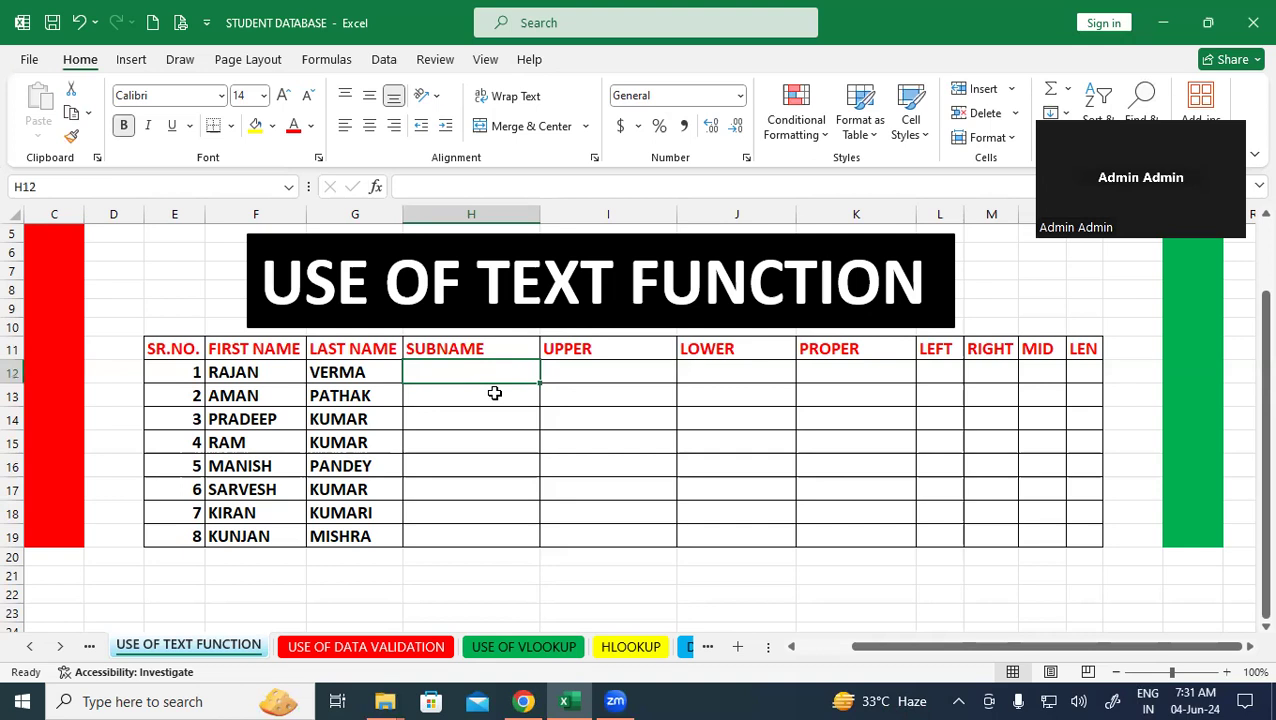
left_click(649, 441)
left_click(461, 377)
type("=")
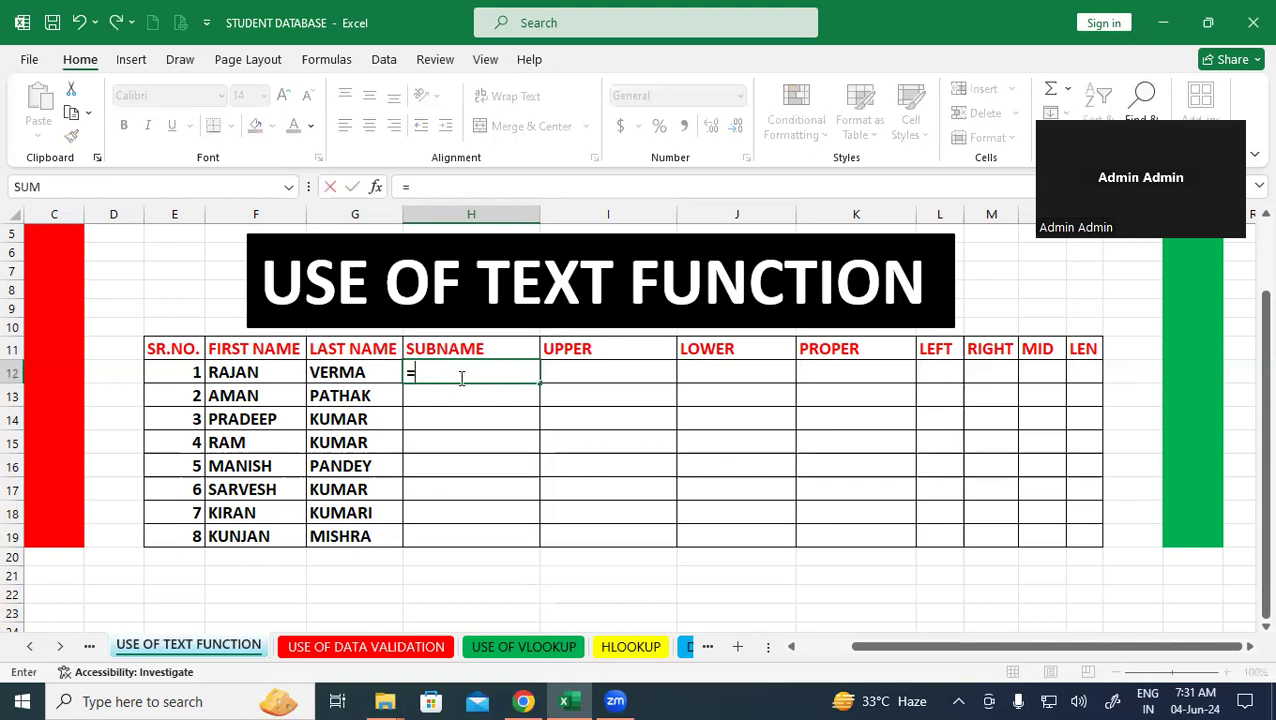
type("concatenate")
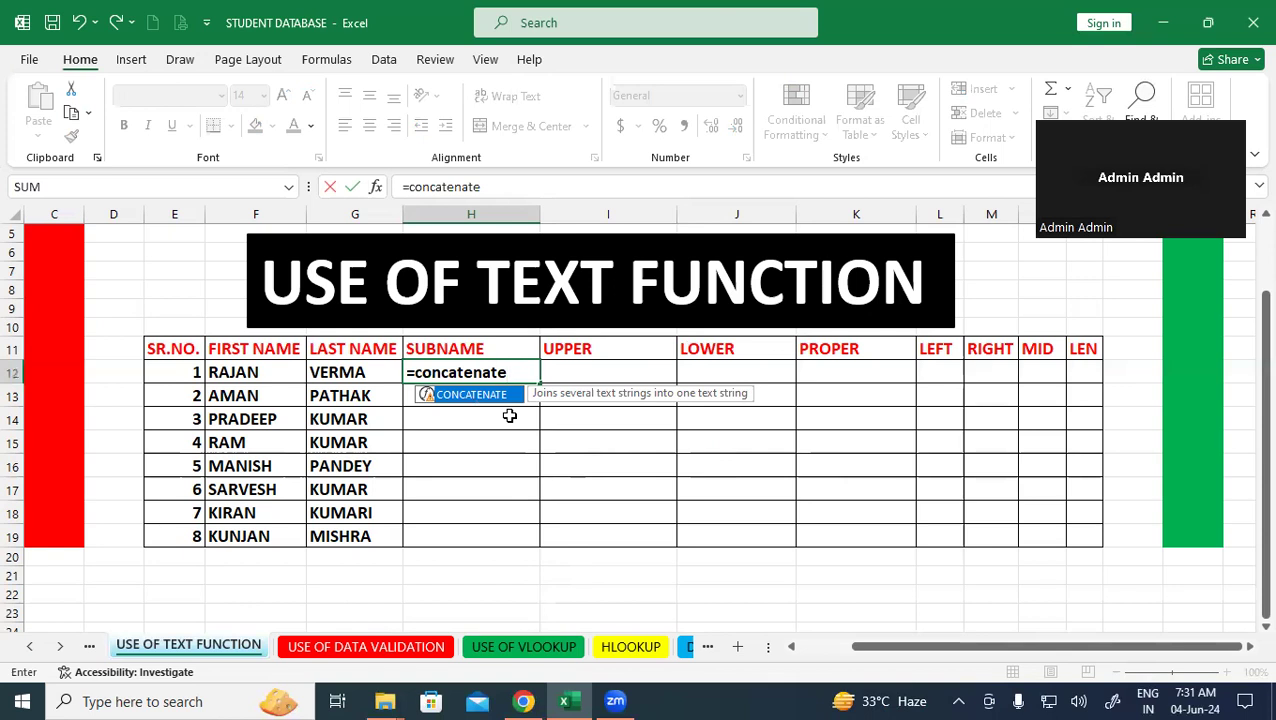
type("(")
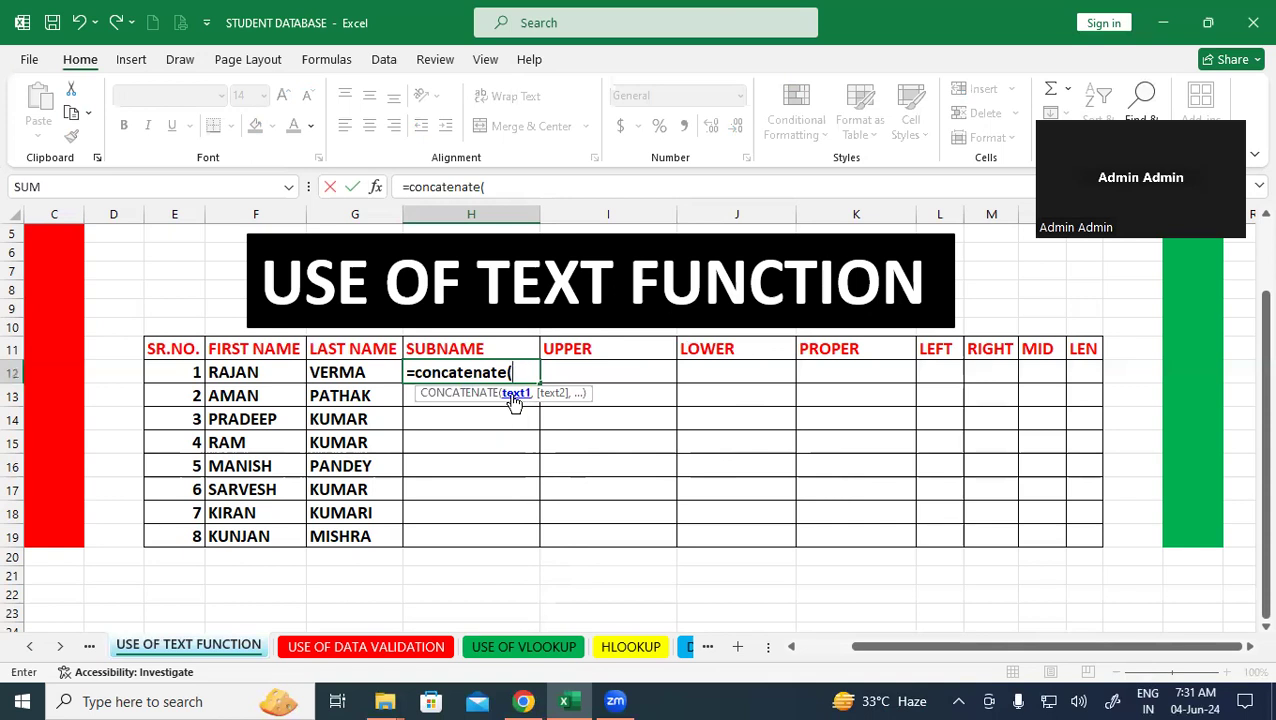
left_click(269, 371)
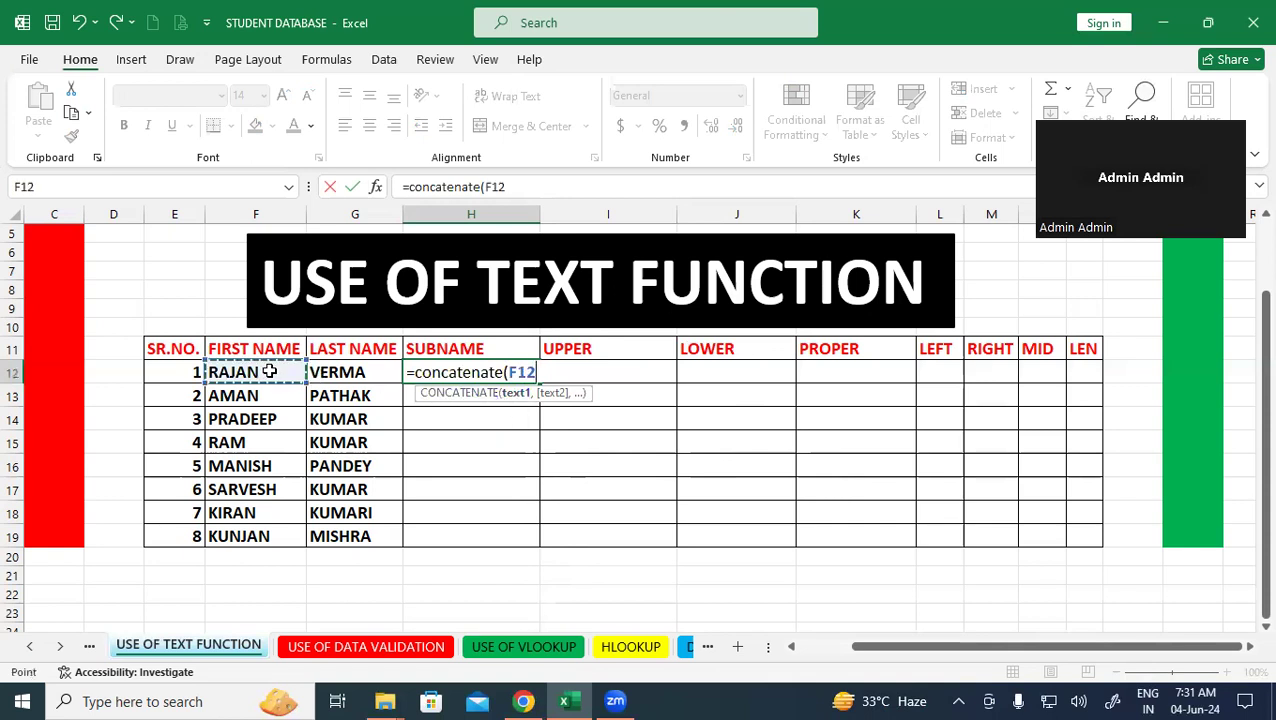
type(",")
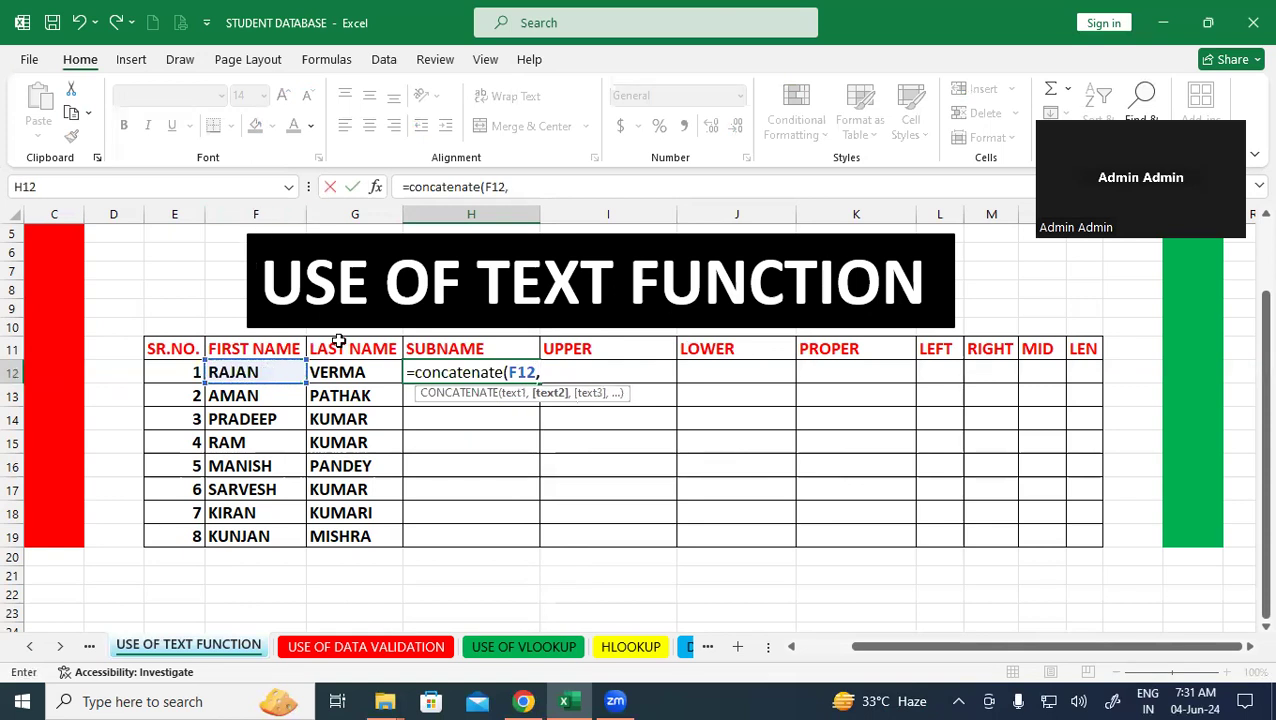
left_click(372, 373)
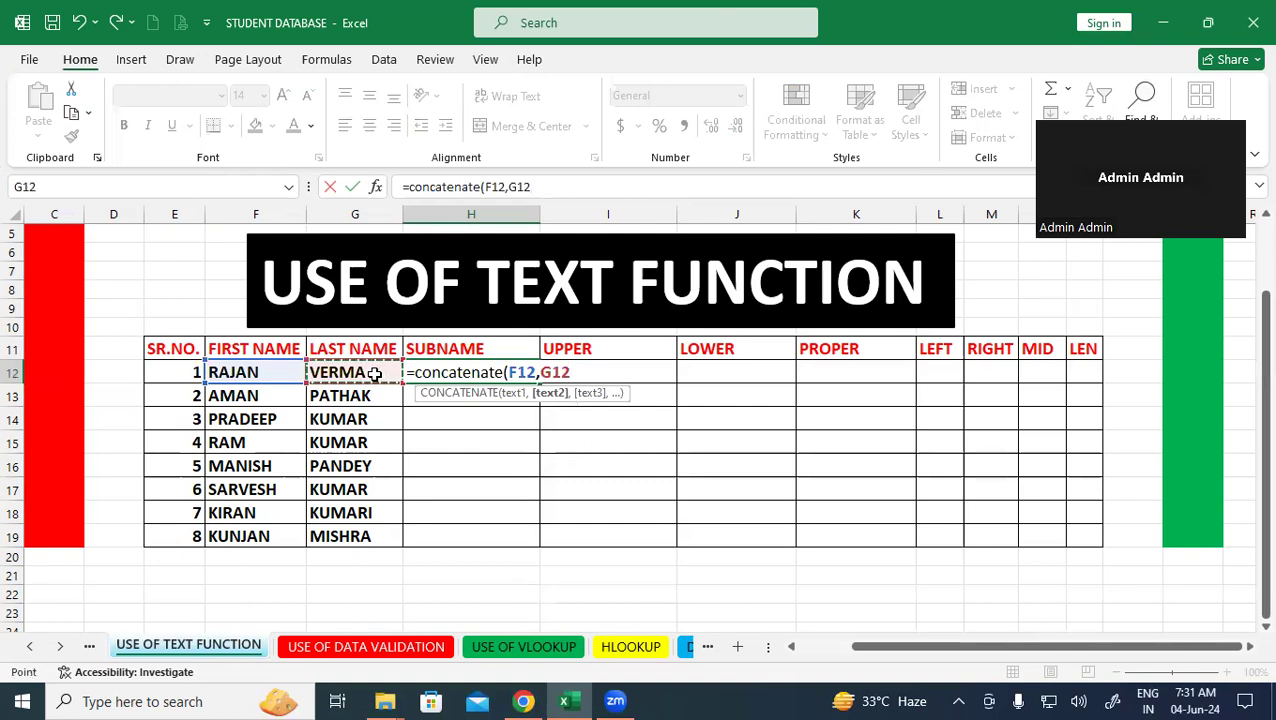
type(")")
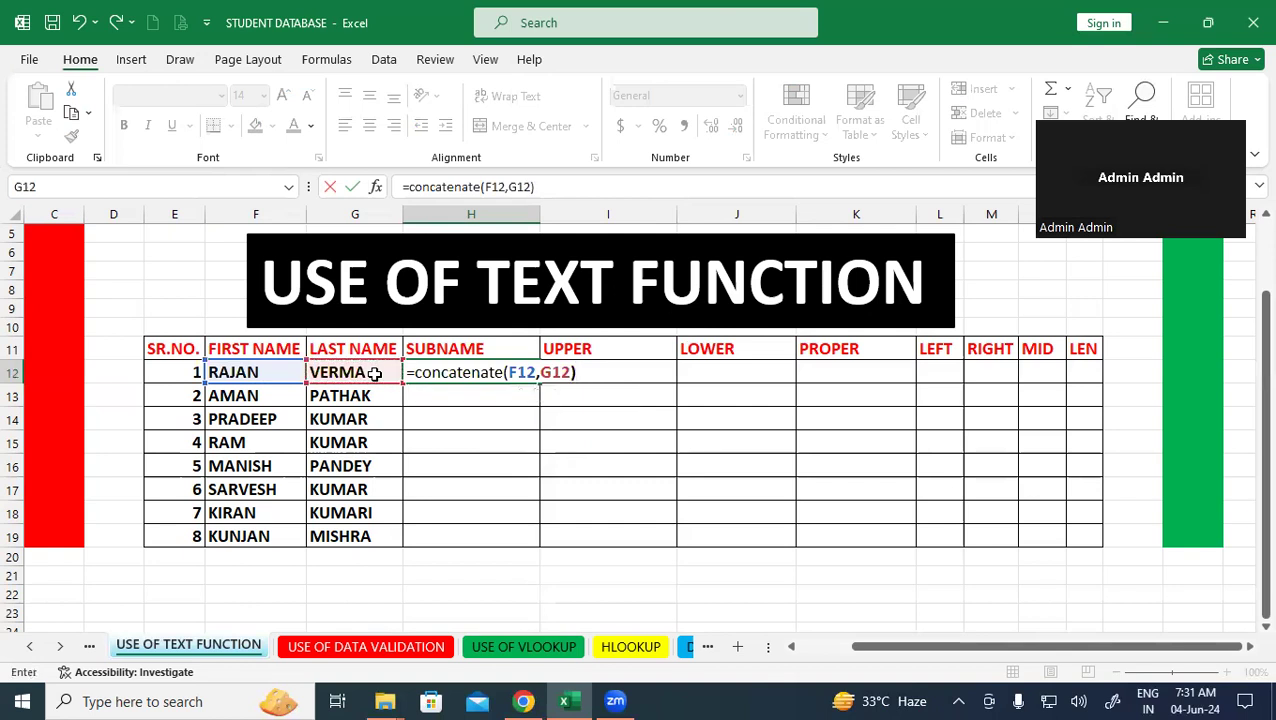
key("Return")
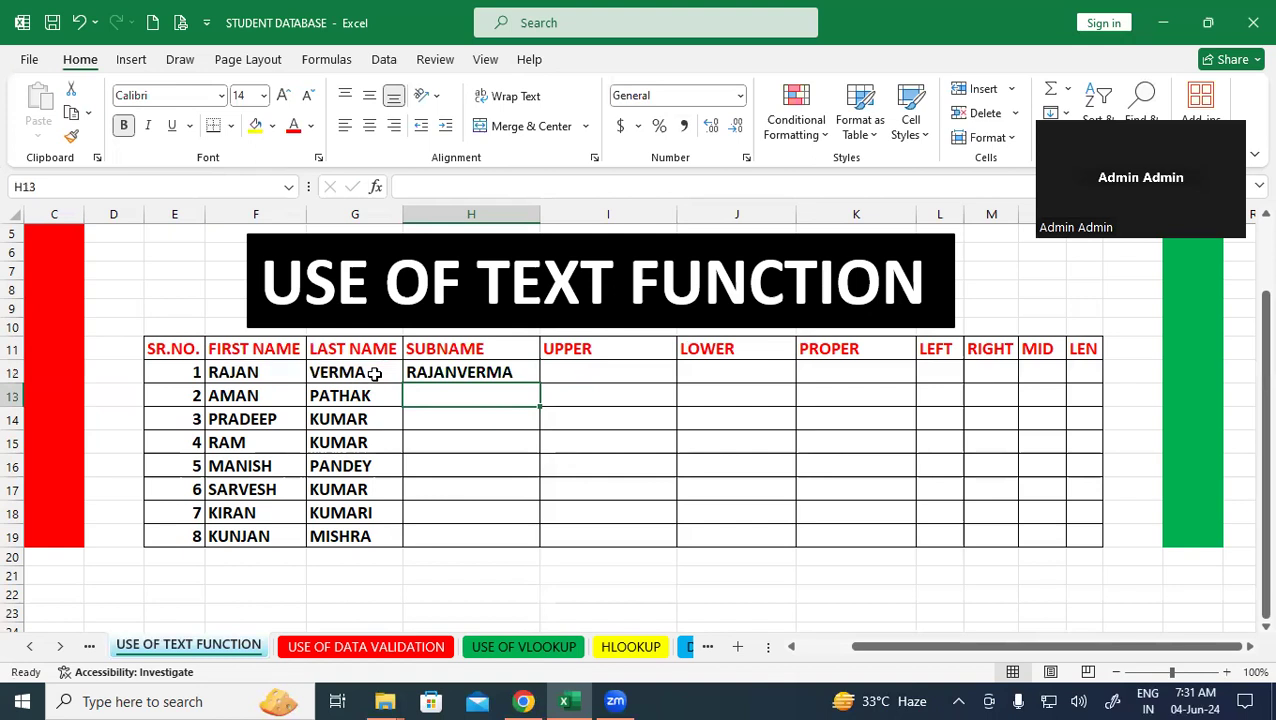
left_click(528, 372)
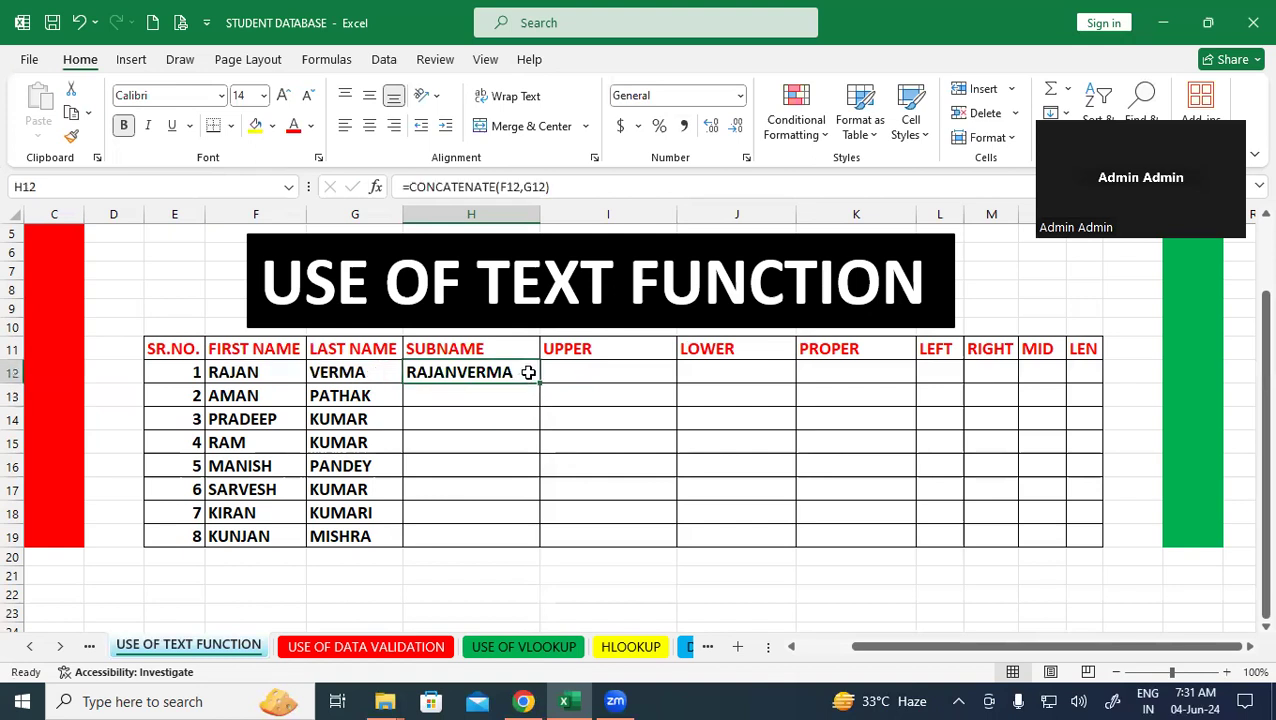
key("Delete")
left_click(723, 413)
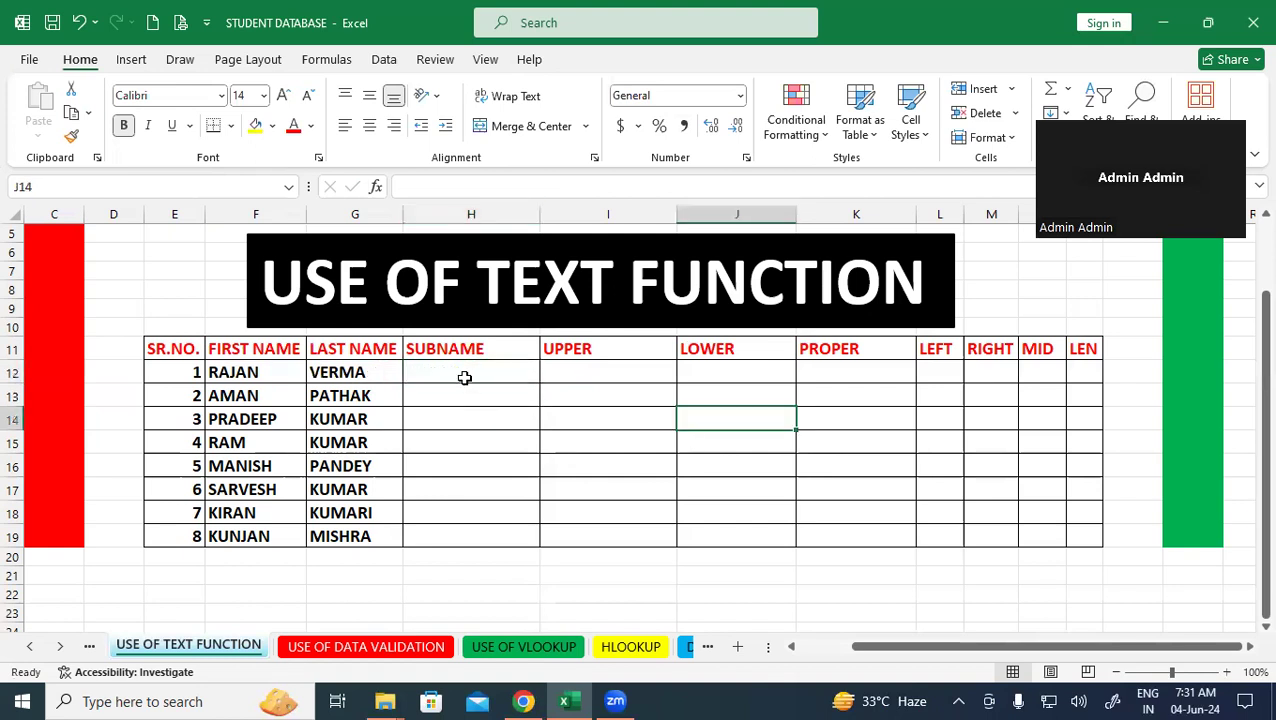
left_click(465, 377)
type("=concatenate(")
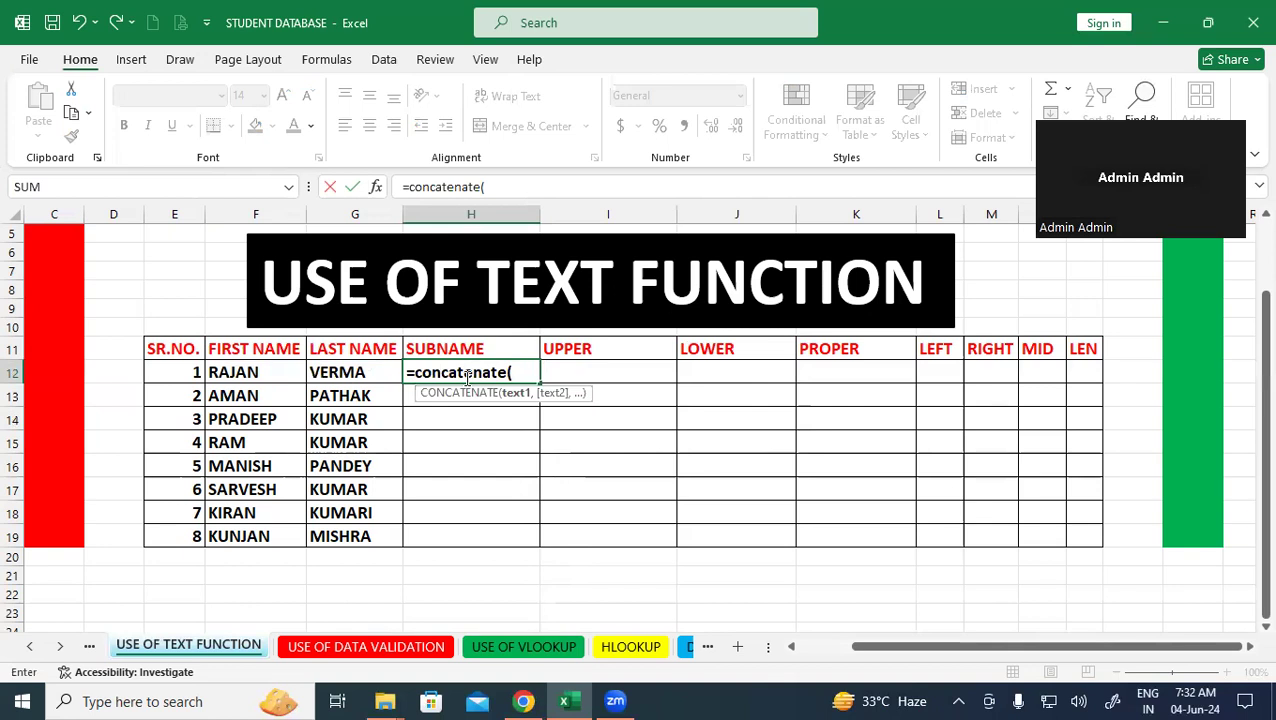
left_click(262, 372)
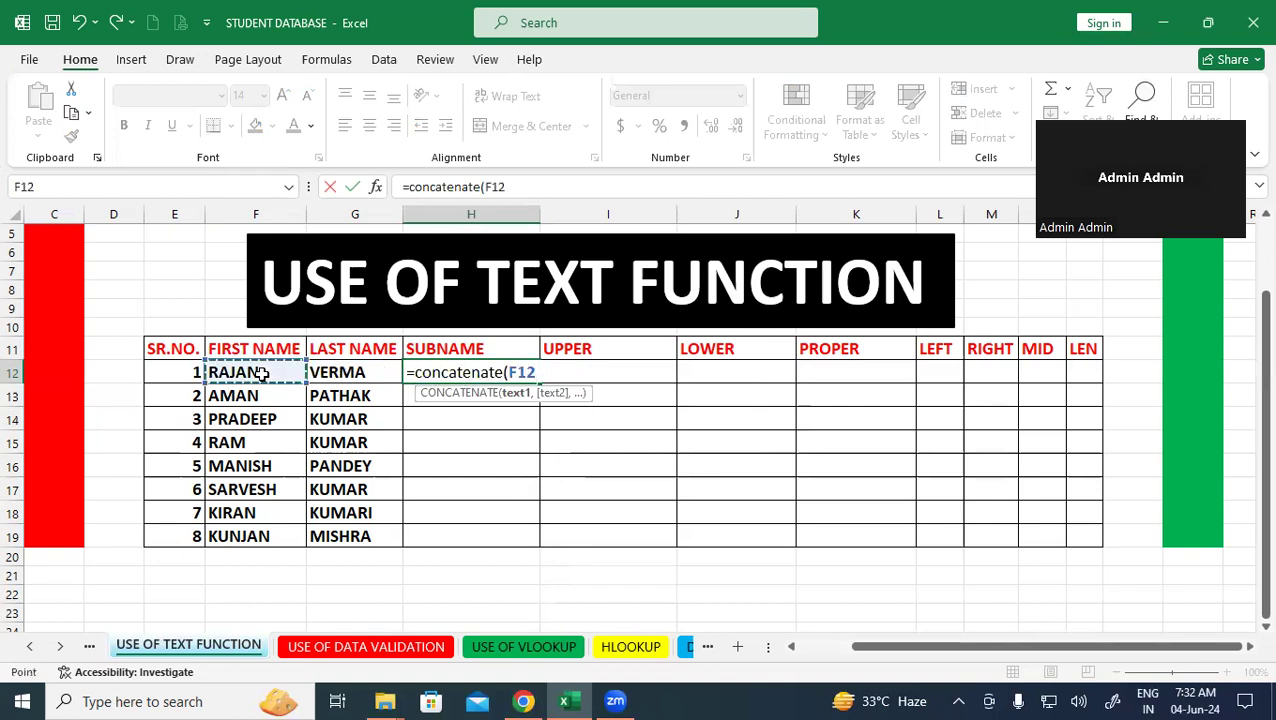
type(",")
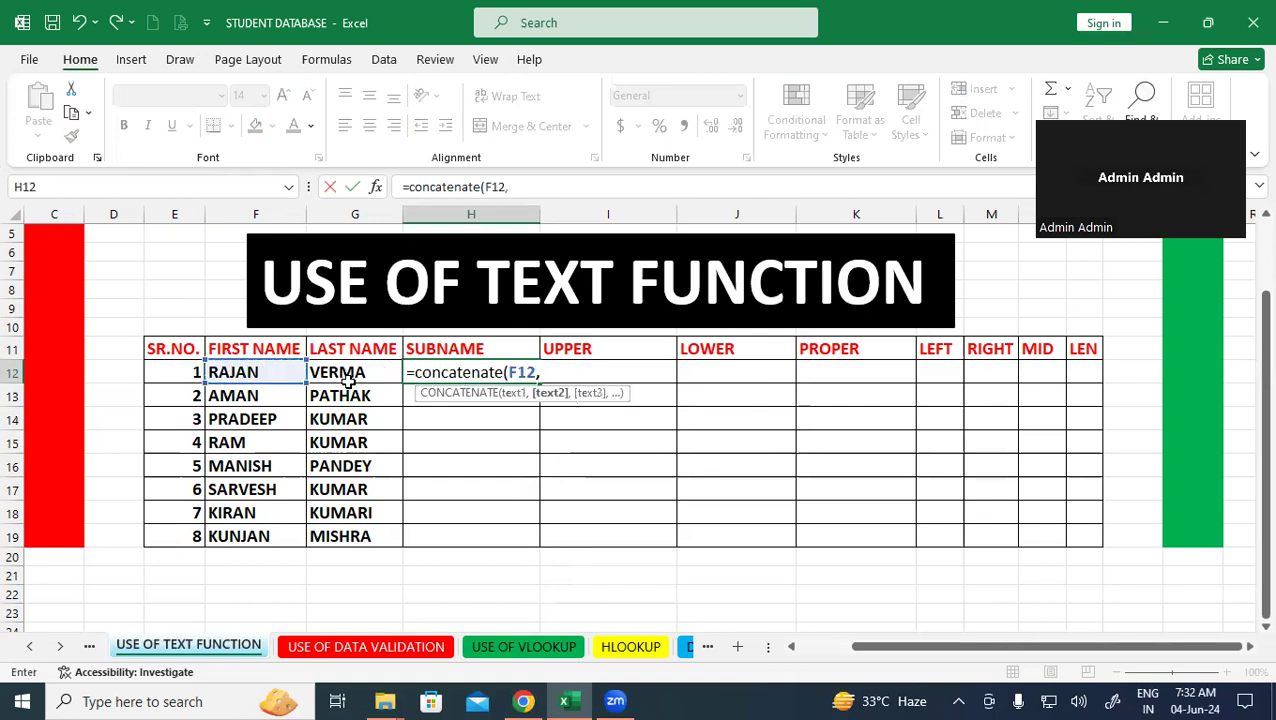
left_click(364, 370)
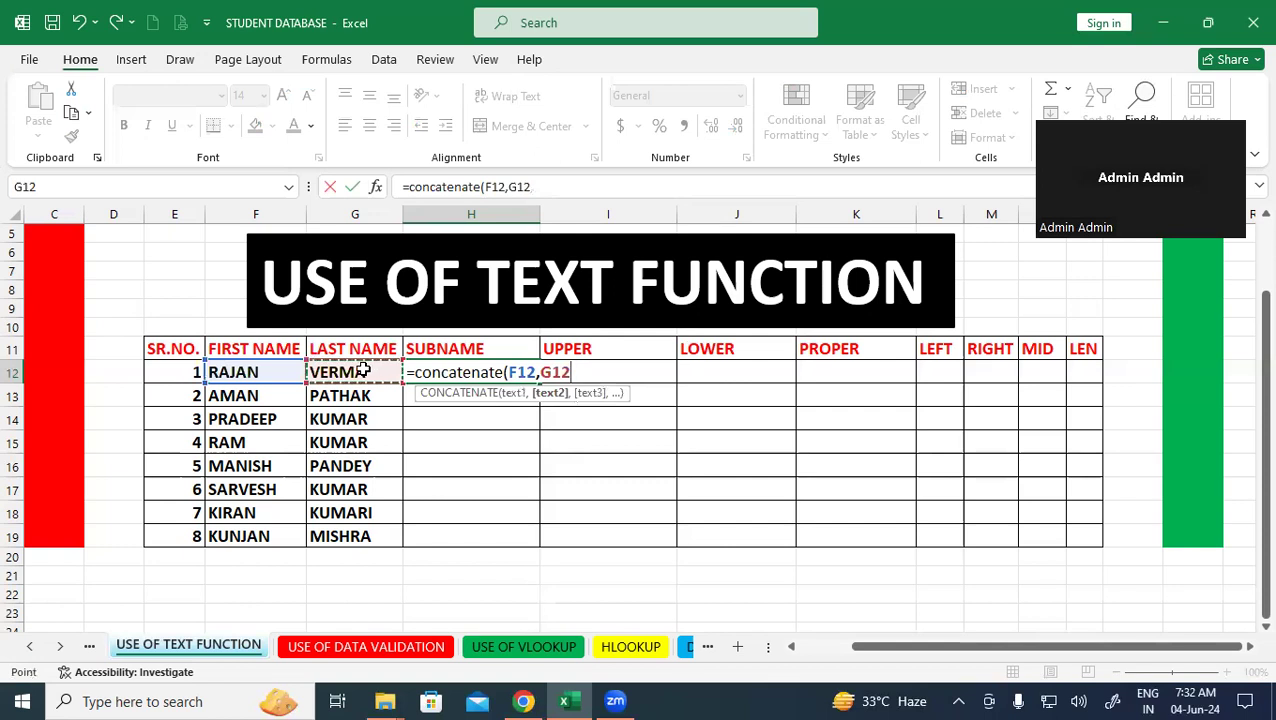
type(")")
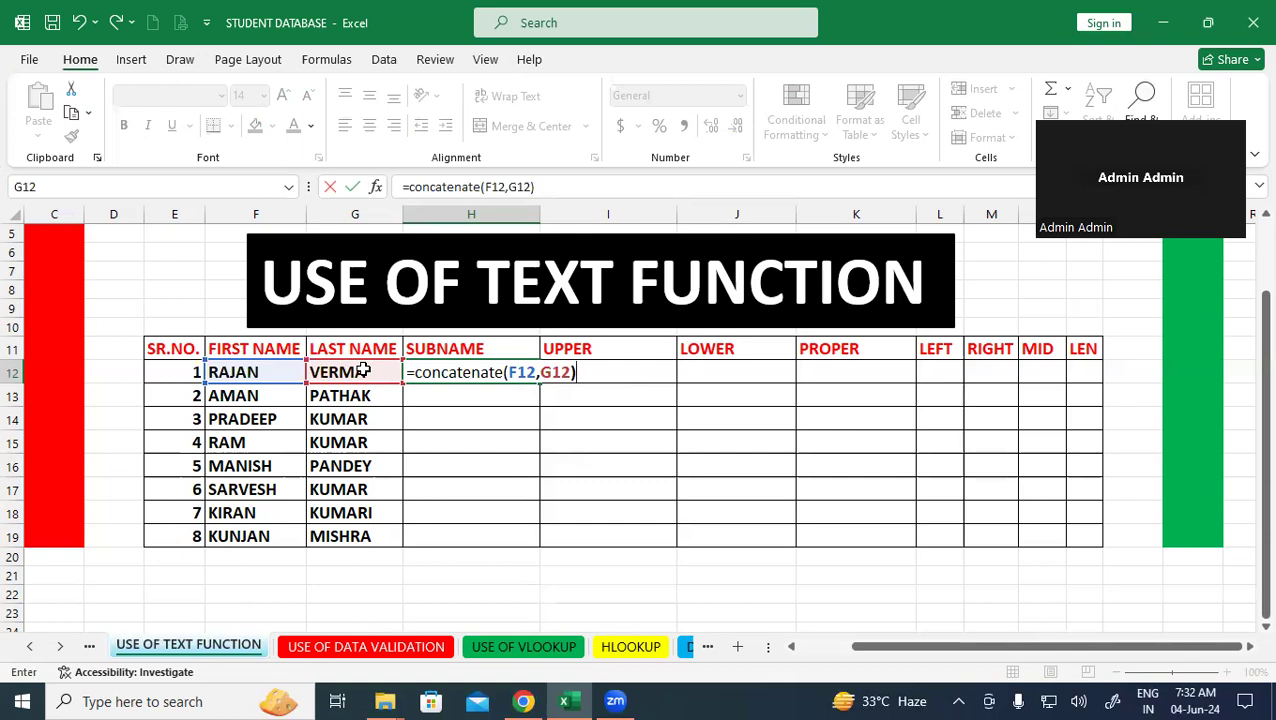
key("Return")
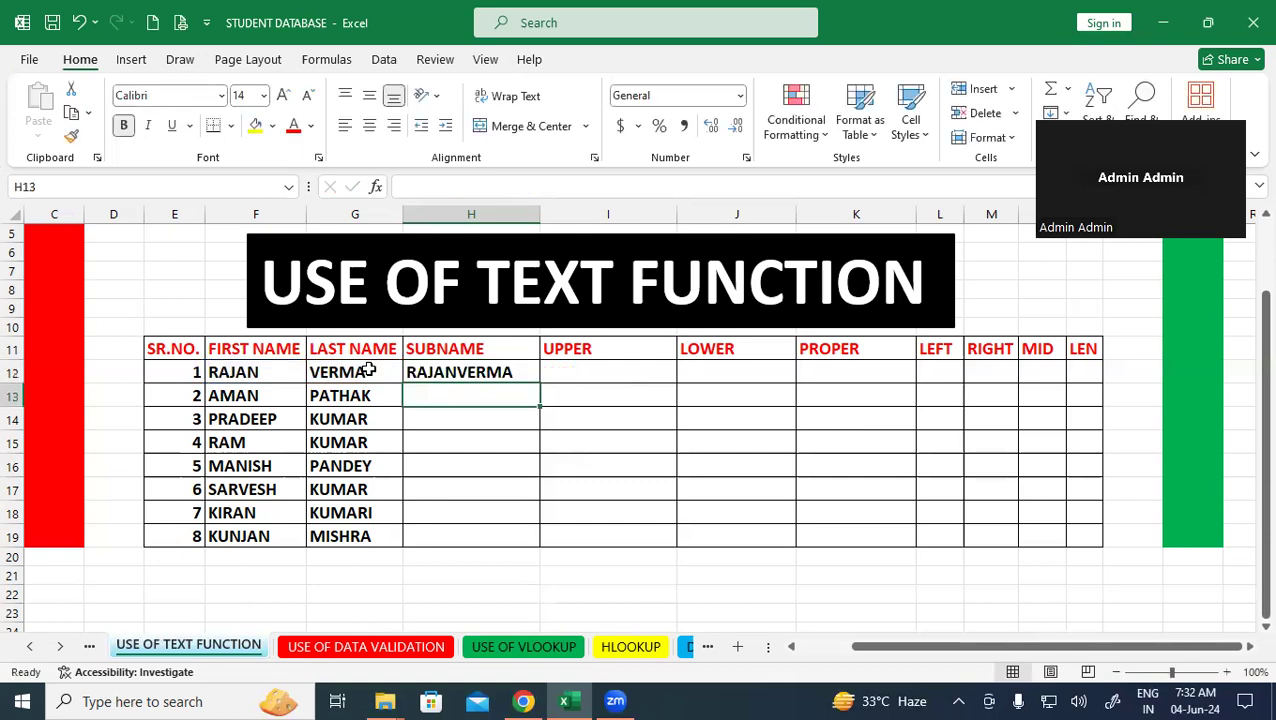
left_click(578, 484)
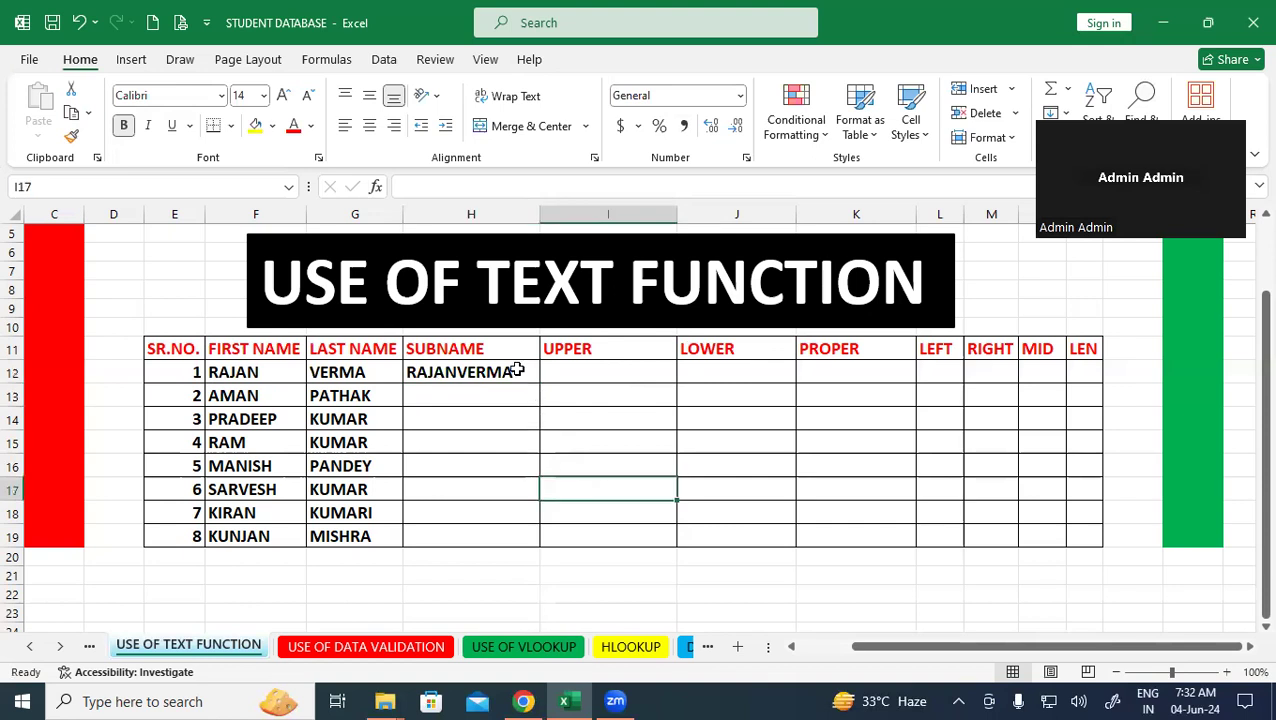
Copy the H12 CONCATENATE formula down through H19 and review the joined names.
left_click(517, 370)
left_click_drag(540, 384, 540, 540)
left_click(629, 417)
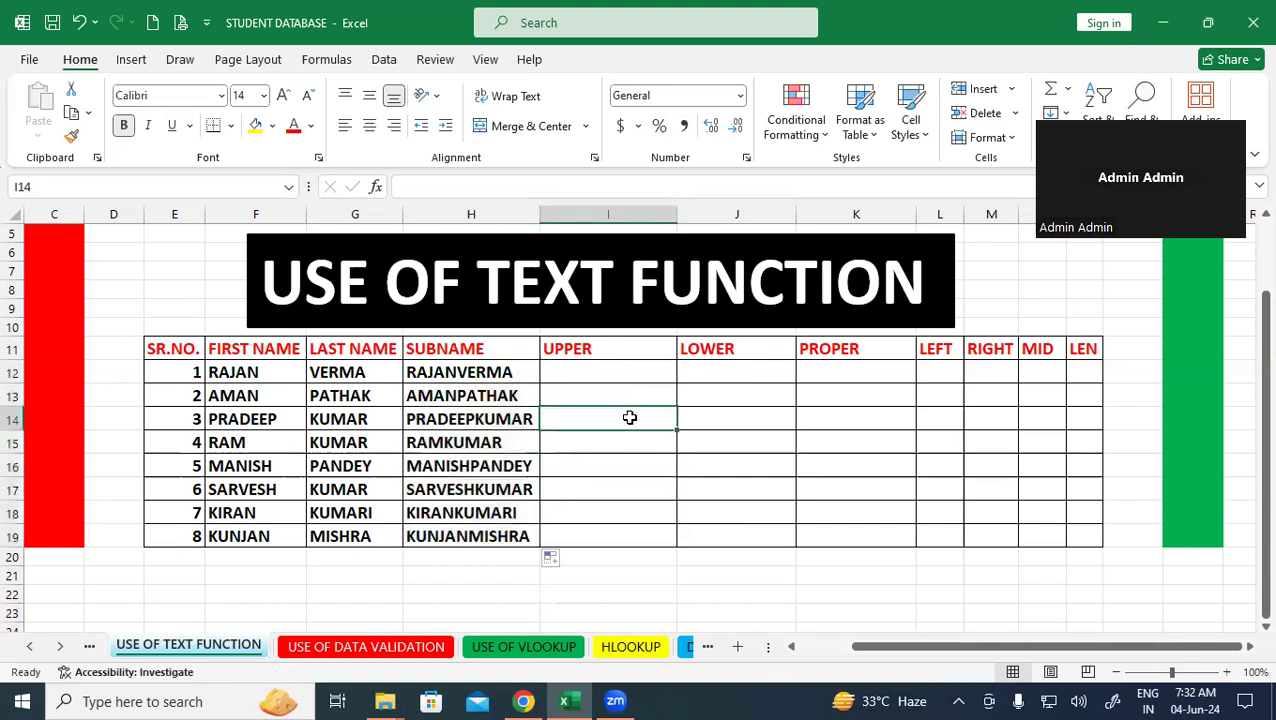
left_click(280, 416)
left_click(346, 414)
left_click(507, 372)
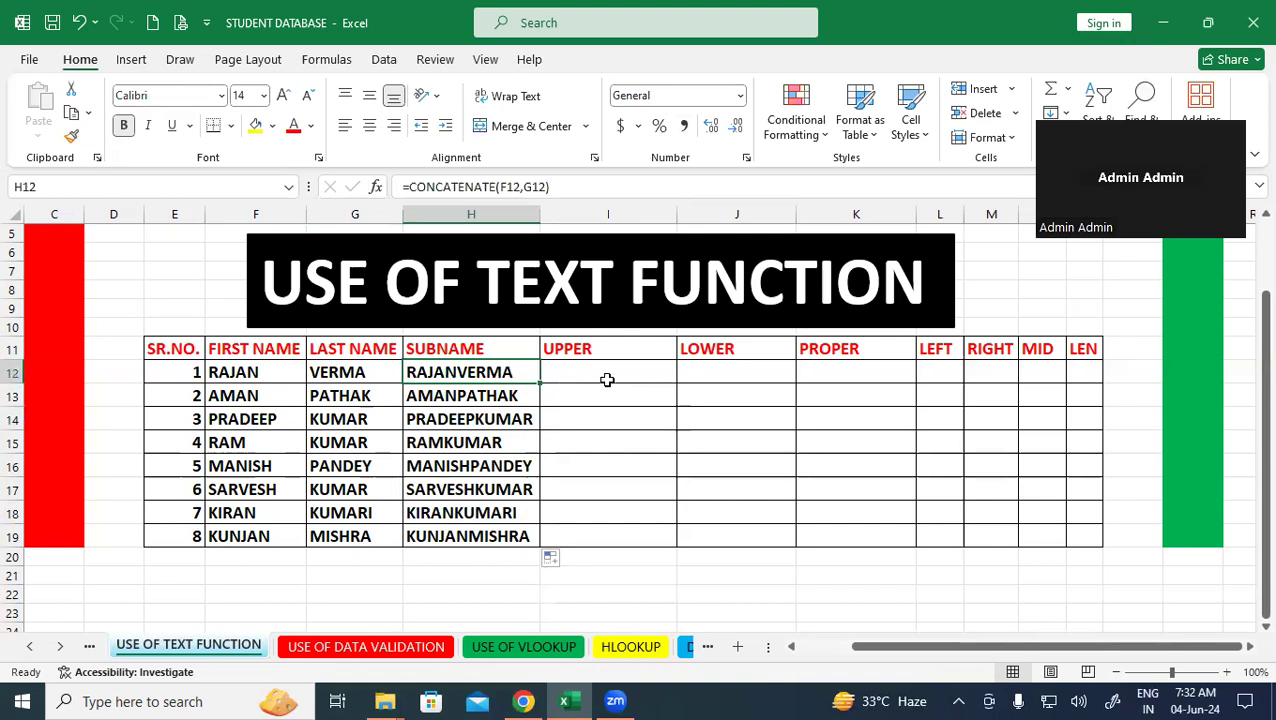
left_click(605, 377)
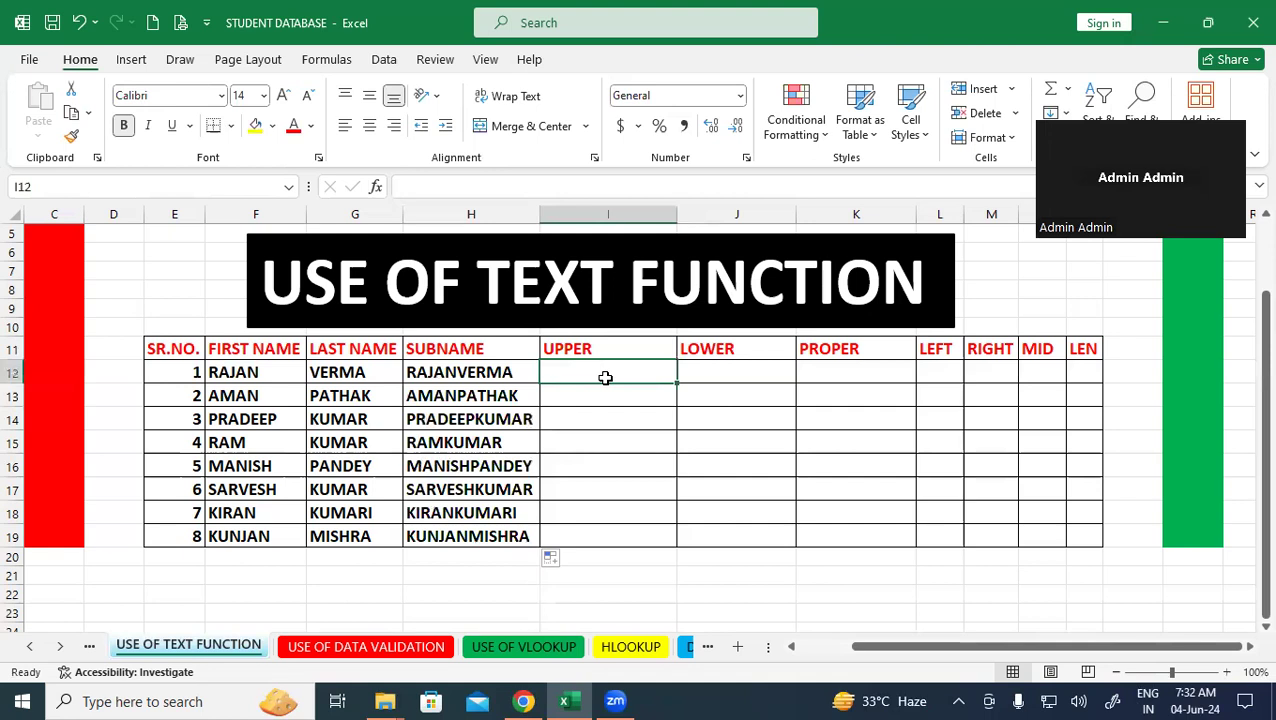
left_click(669, 462)
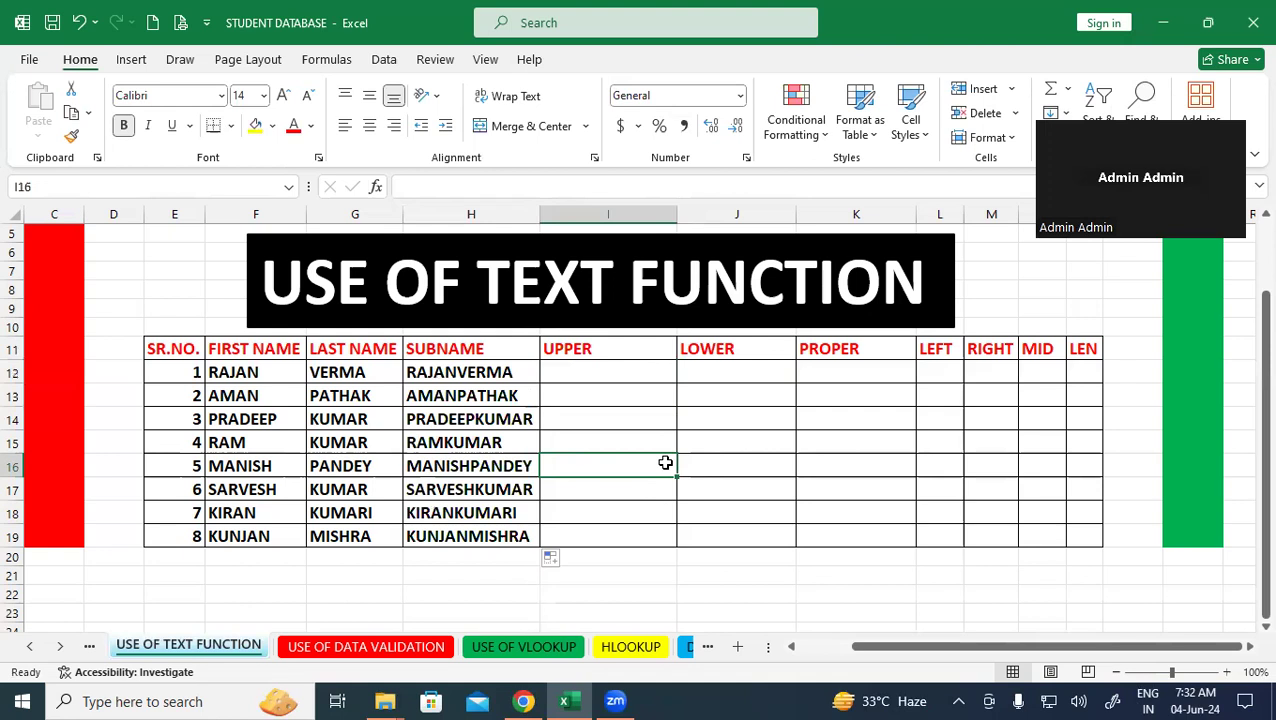
left_click(629, 369)
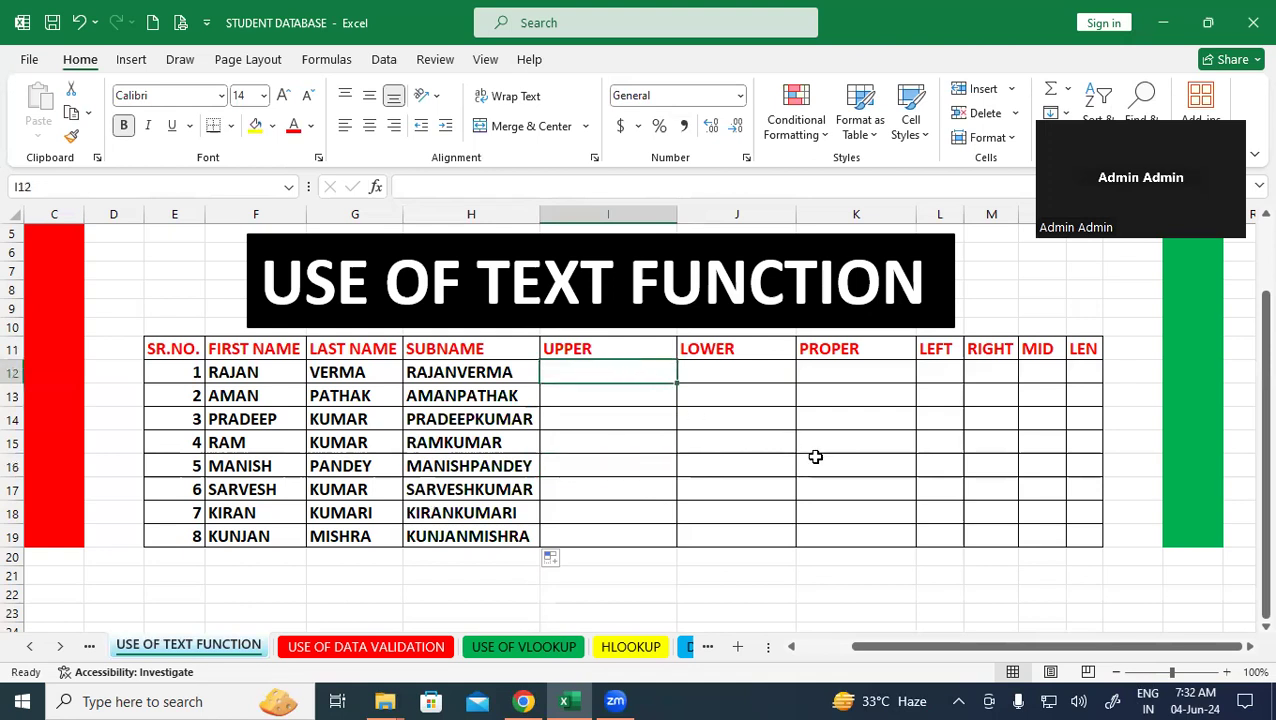
left_click(514, 369)
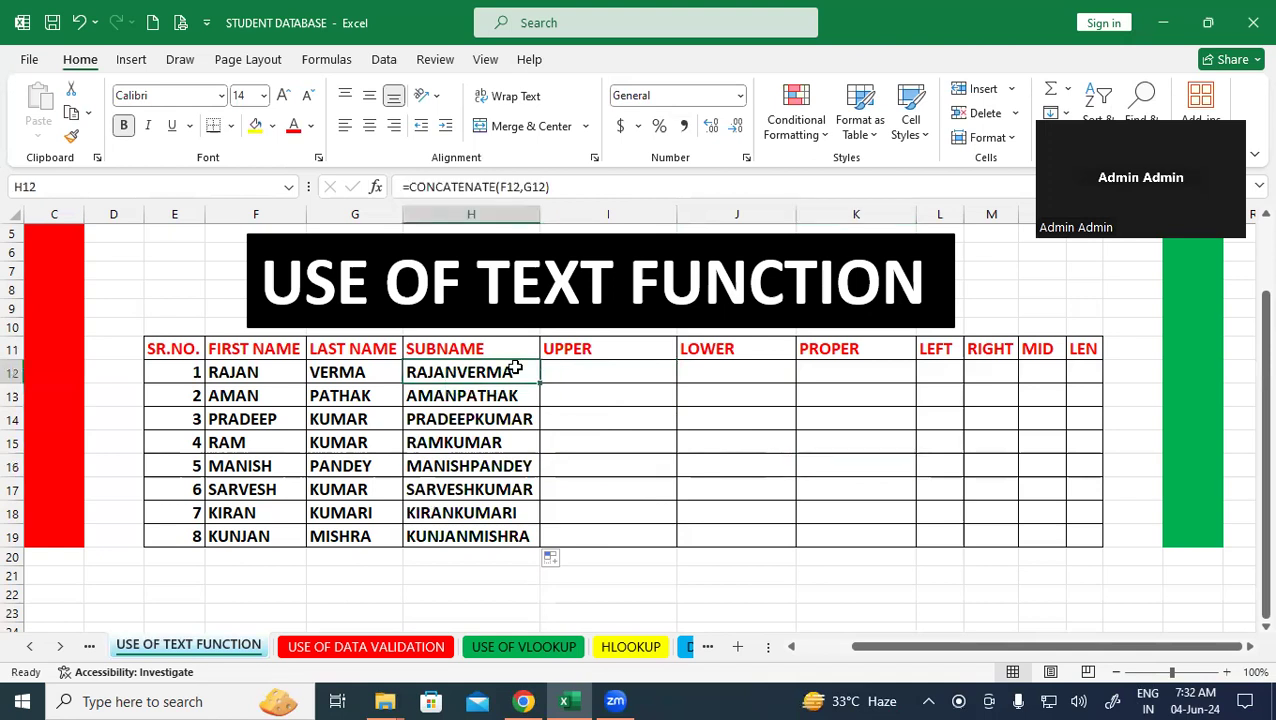
left_click(648, 482)
mouse_move(514, 372)
left_mouse_down()
mouse_move(498, 399)
mouse_move(498, 533)
left_mouse_up()
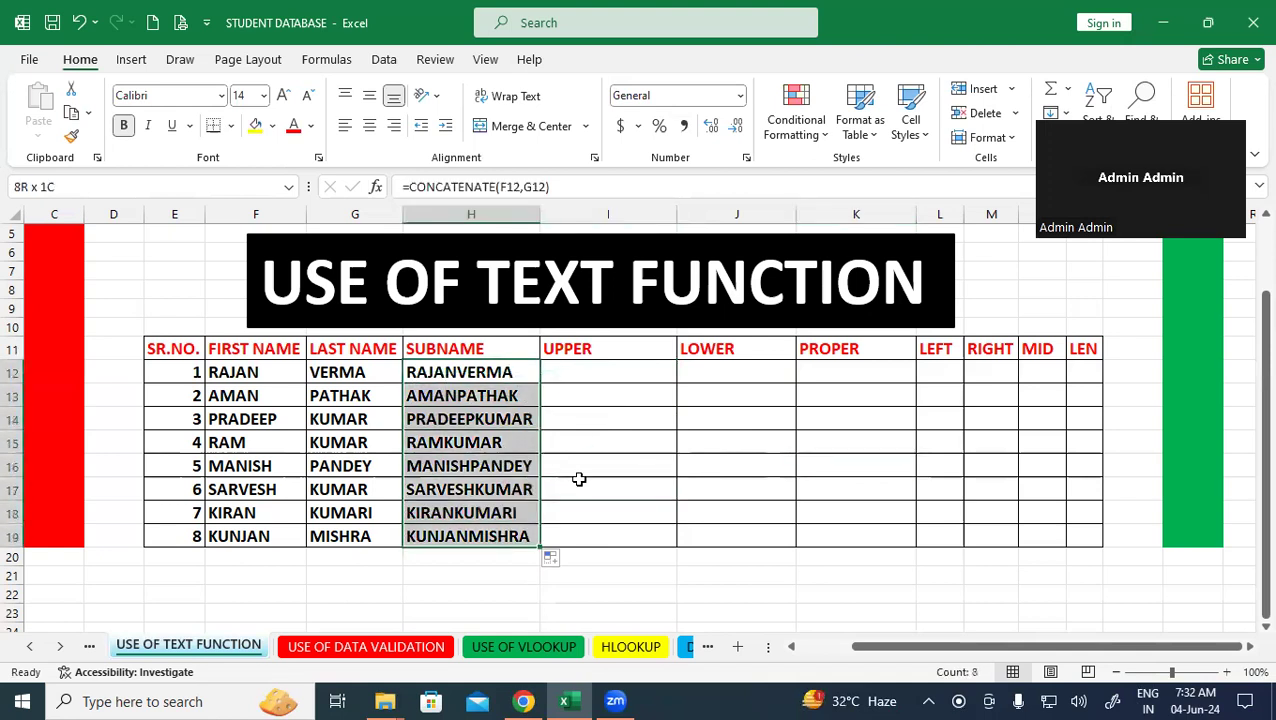
left_click(624, 449, "ctrl")
left_click(610, 442)
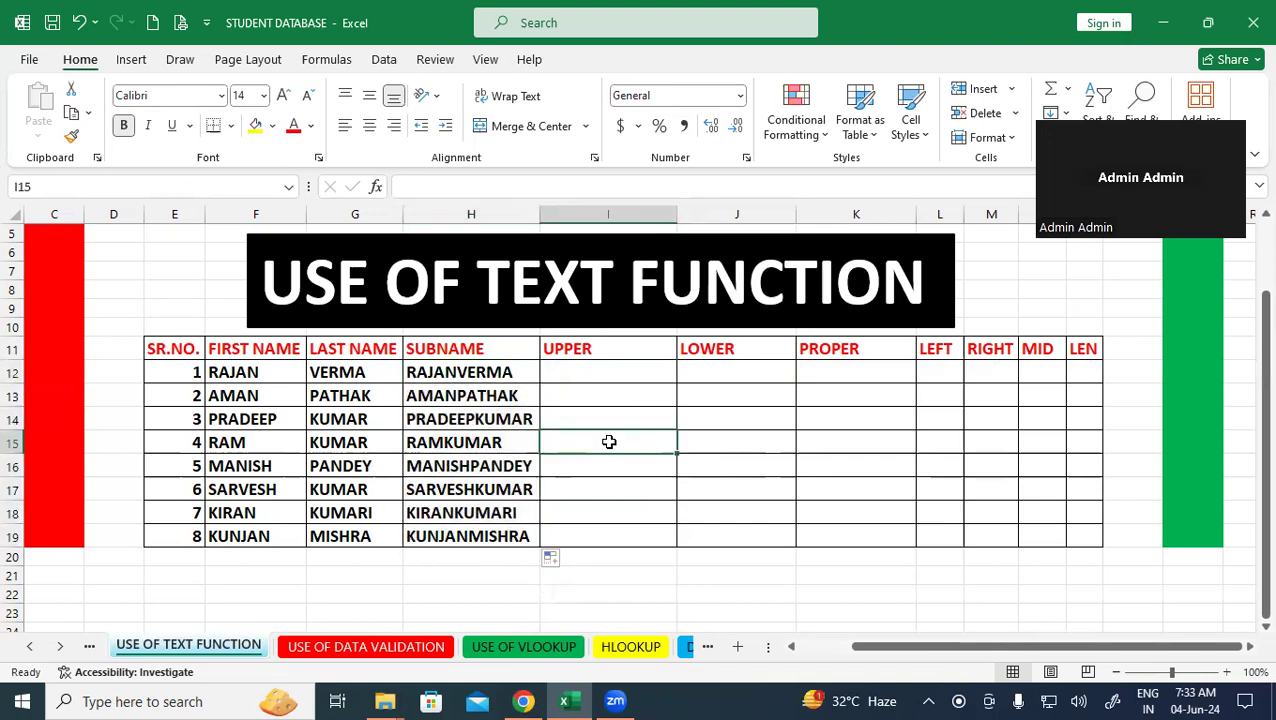
left_click_drag(752, 374, 739, 534)
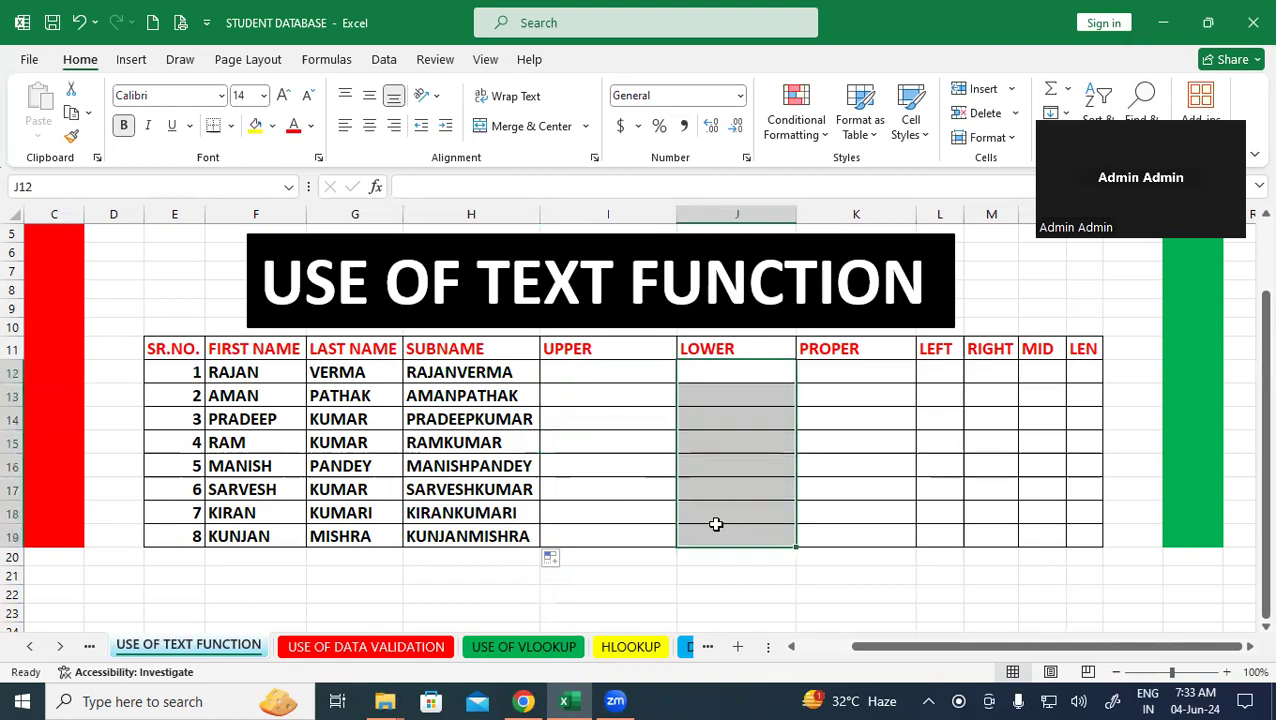
left_click_drag(600, 369, 611, 528)
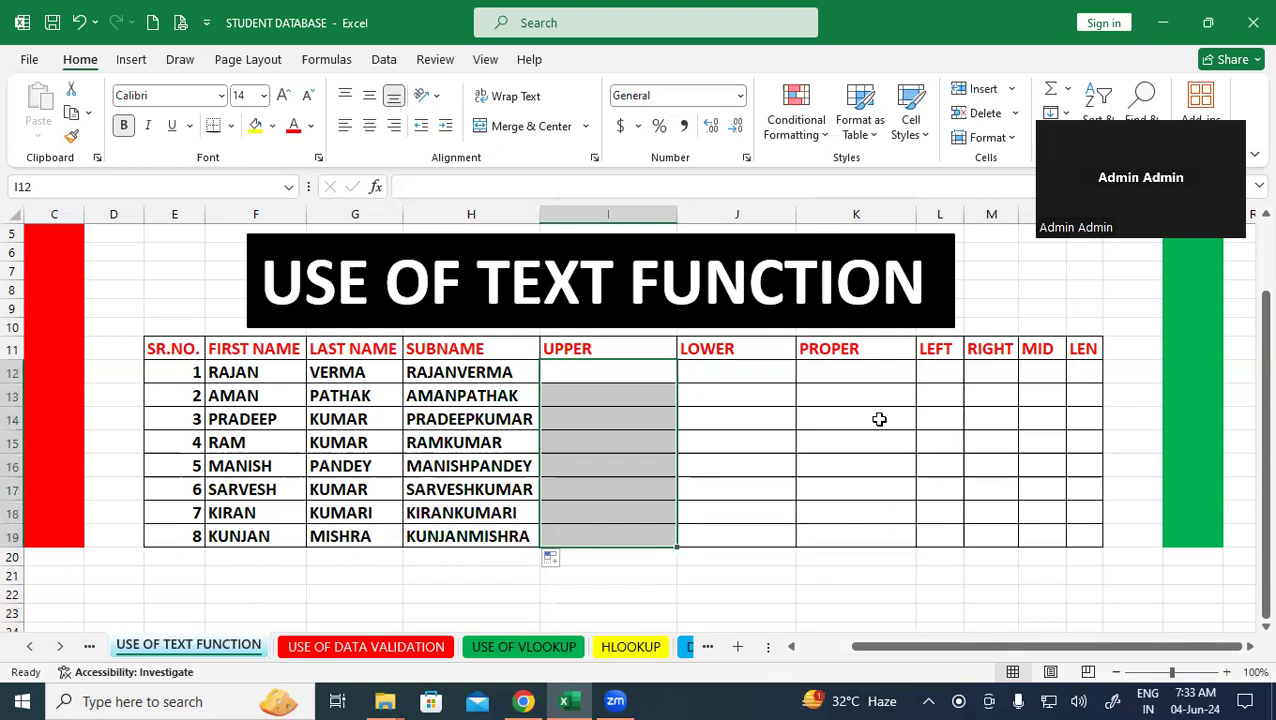
left_click_drag(854, 366, 855, 528)
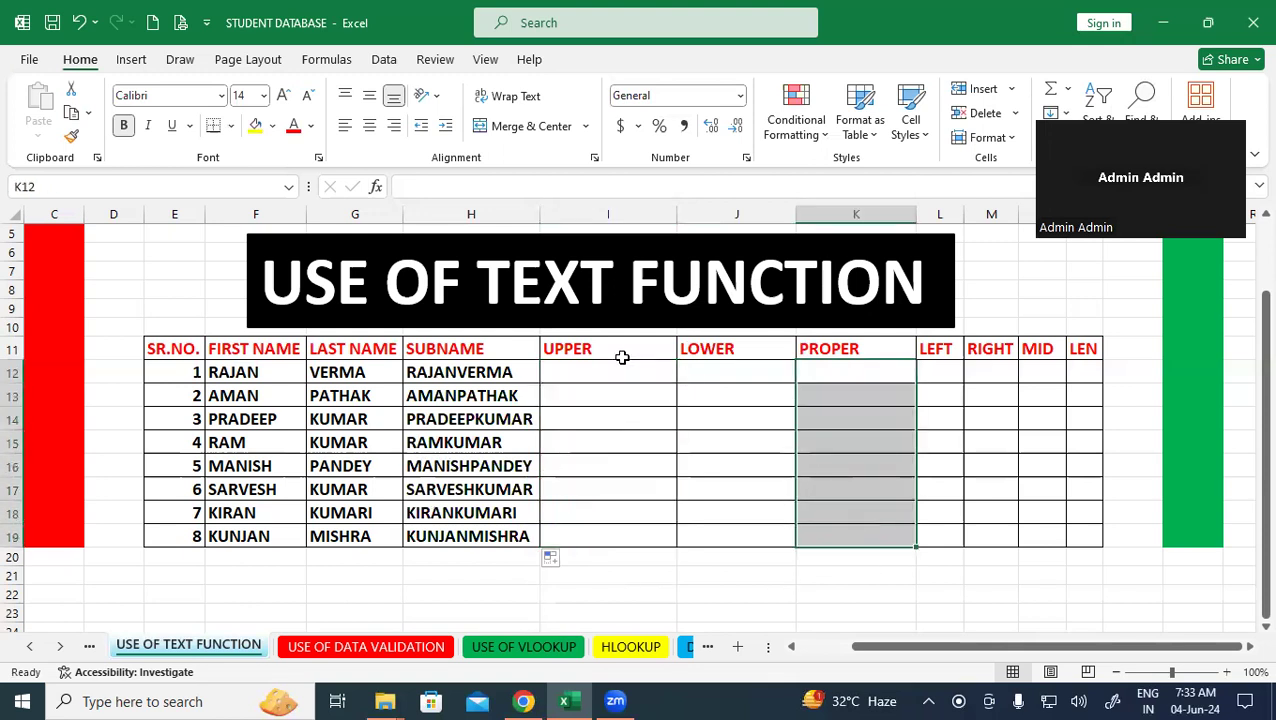
left_click_drag(621, 362, 641, 530)
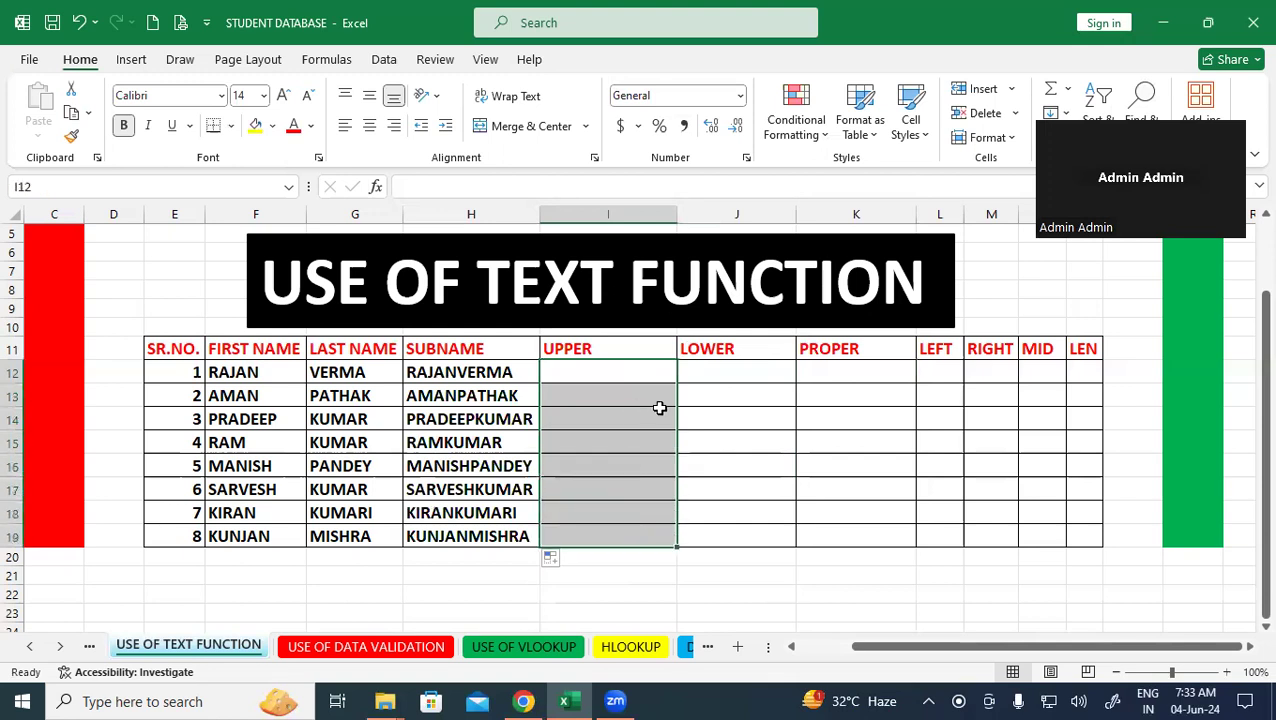
left_click(783, 412)
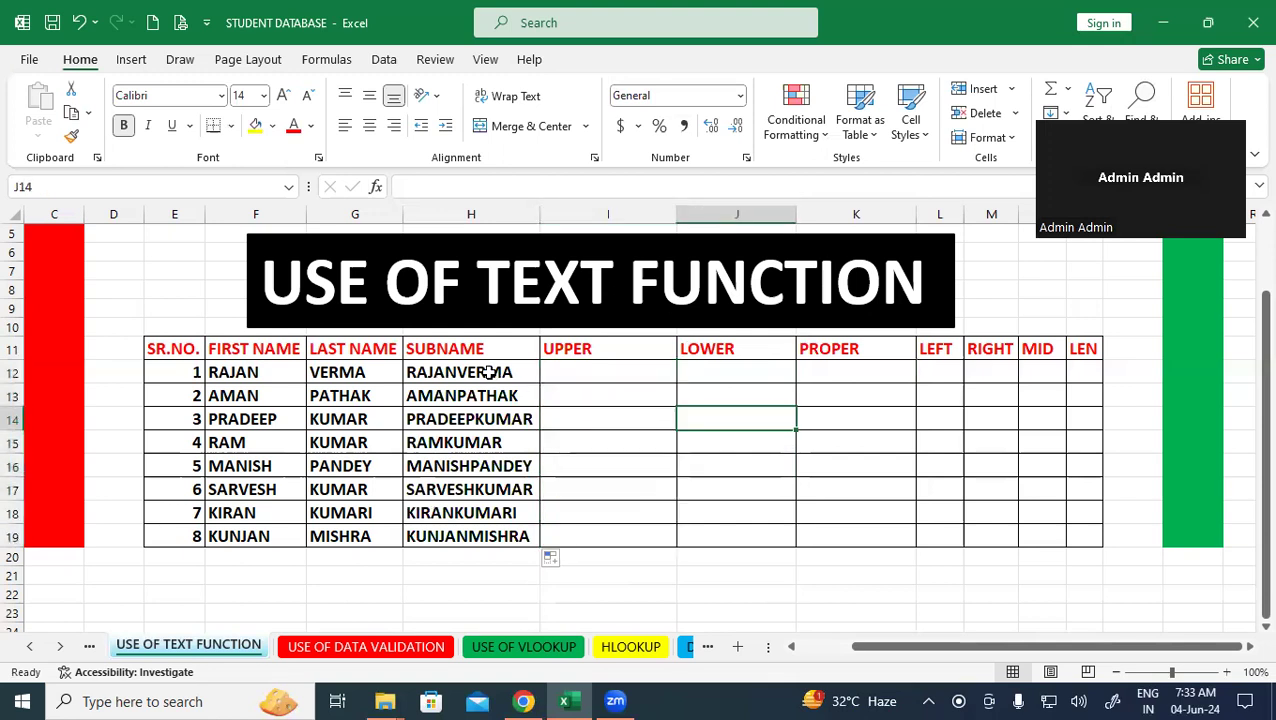
left_click(642, 440)
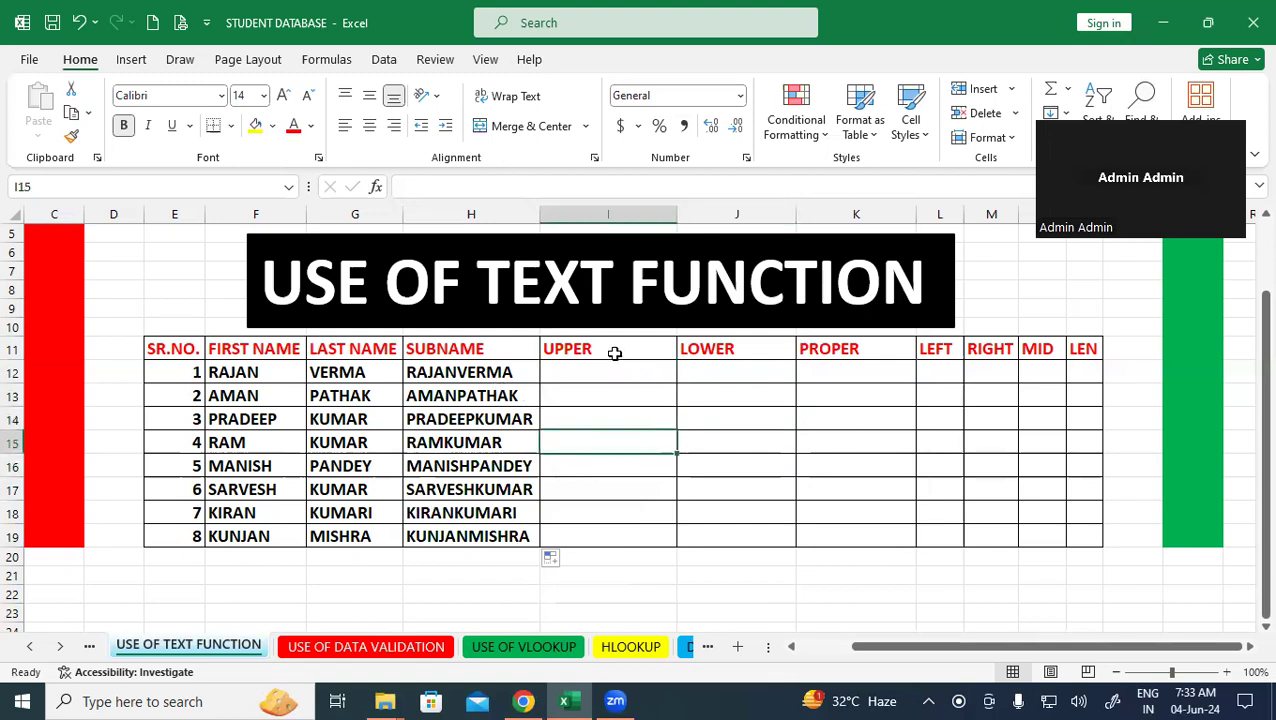
left_click(629, 355)
left_click_drag(629, 355, 1000, 350)
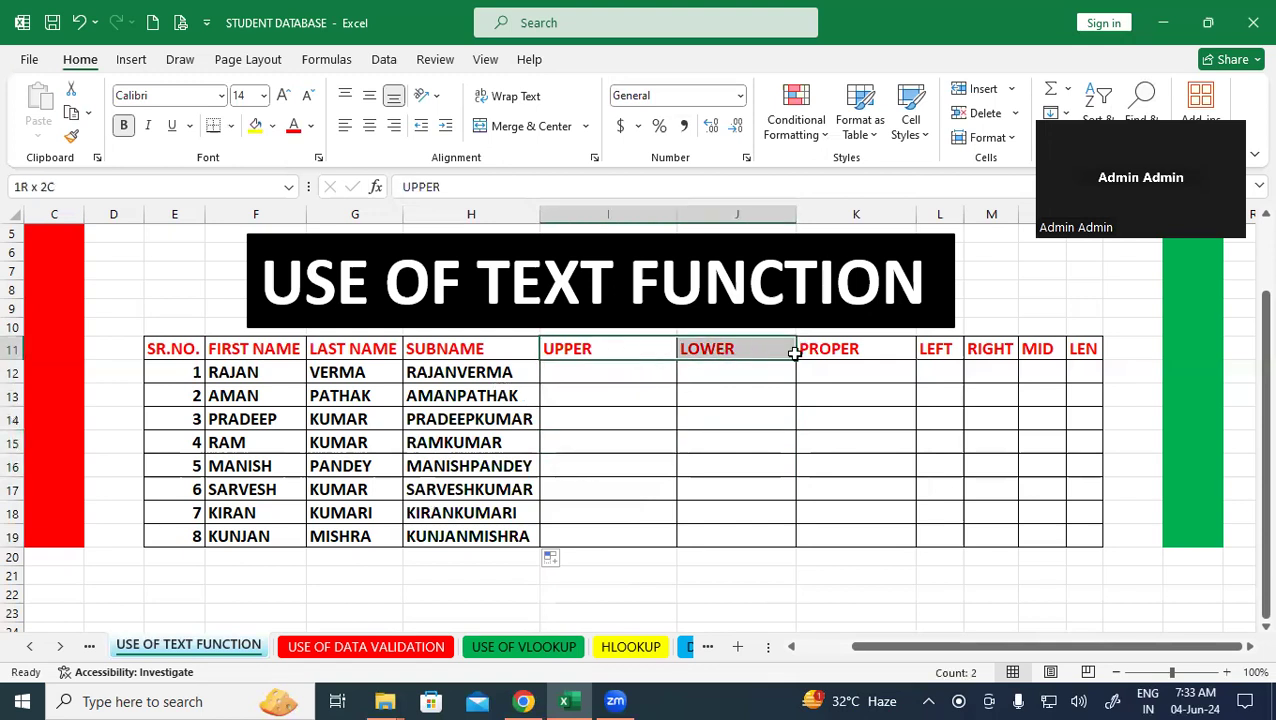
left_click(883, 441)
left_click(605, 374)
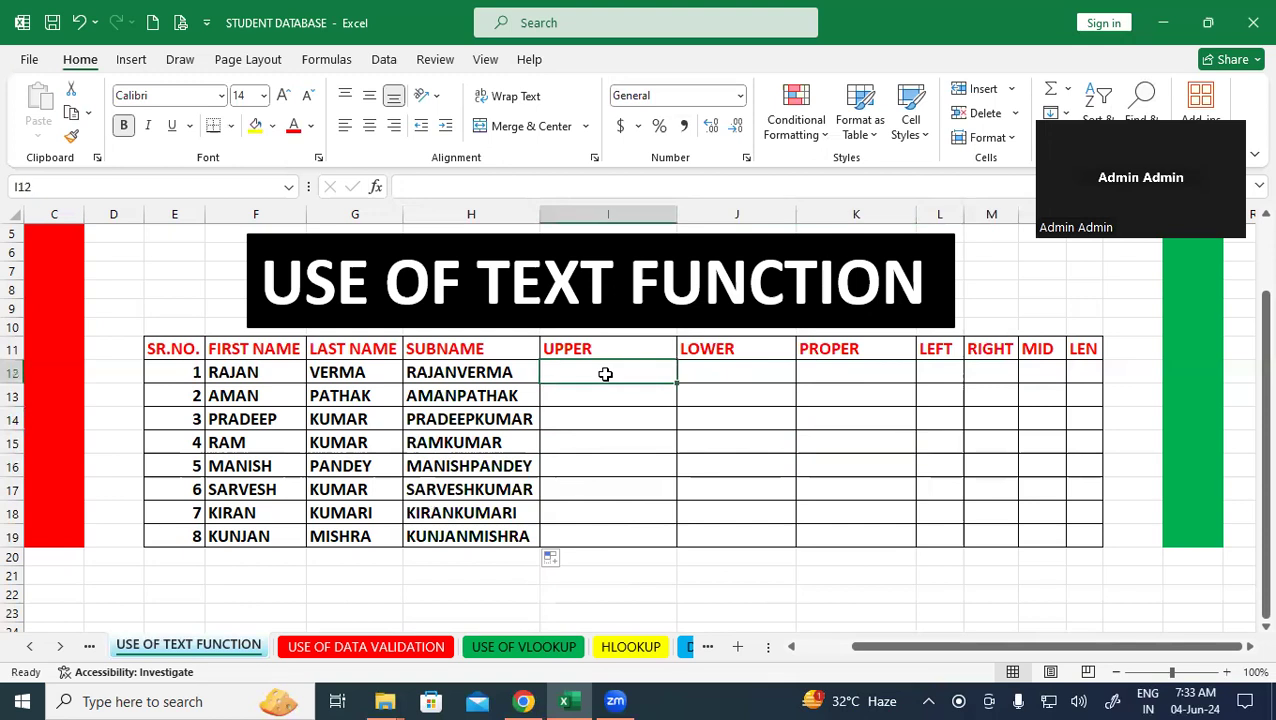
type("=")
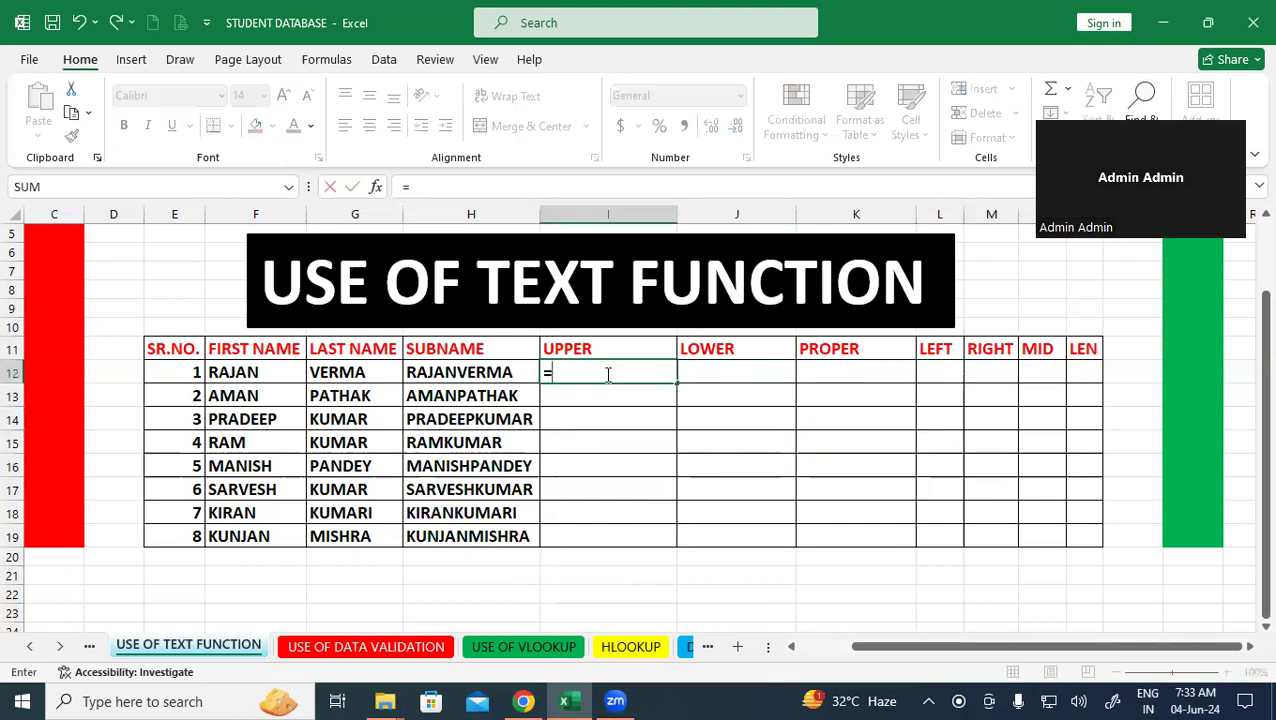
type("upper")
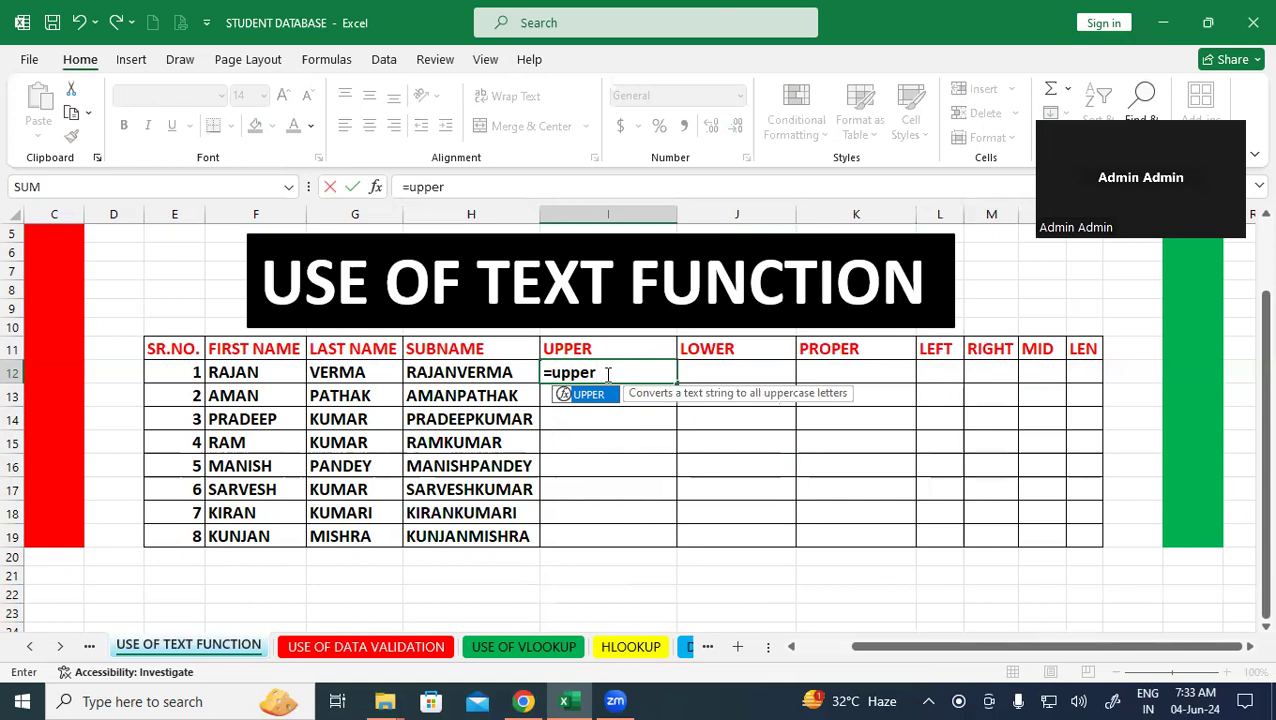
type("(")
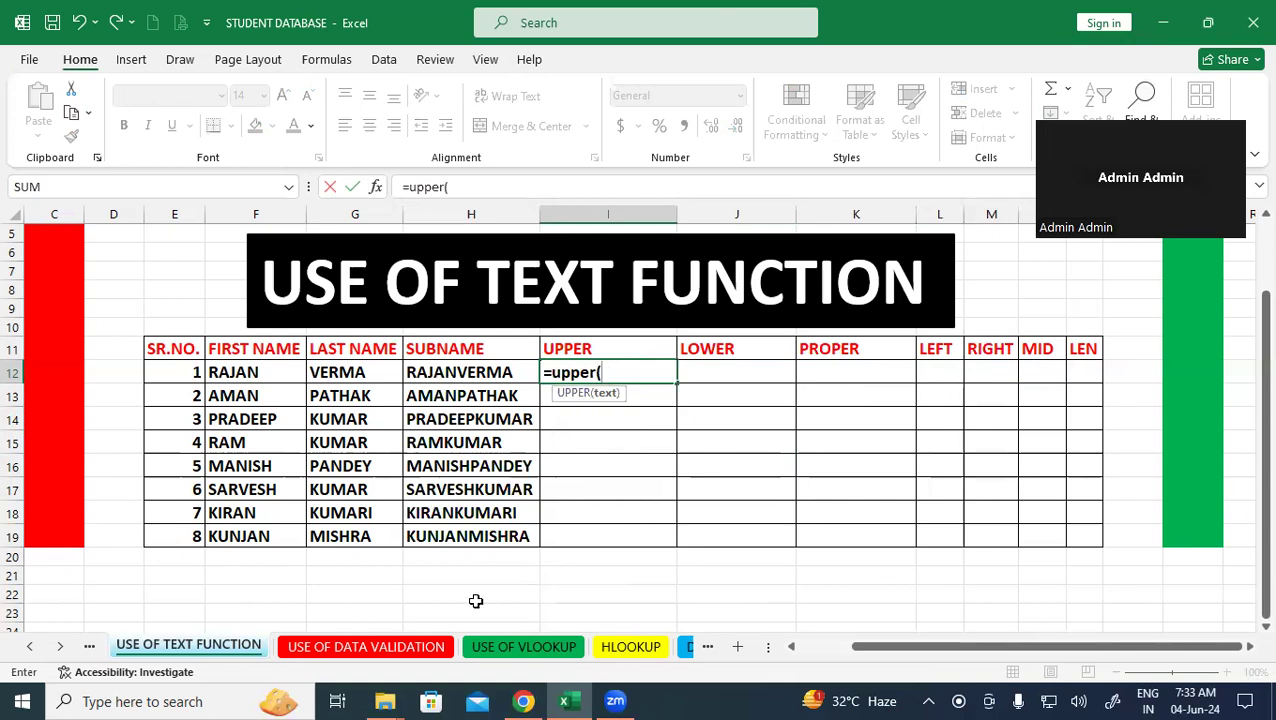
left_click(470, 372)
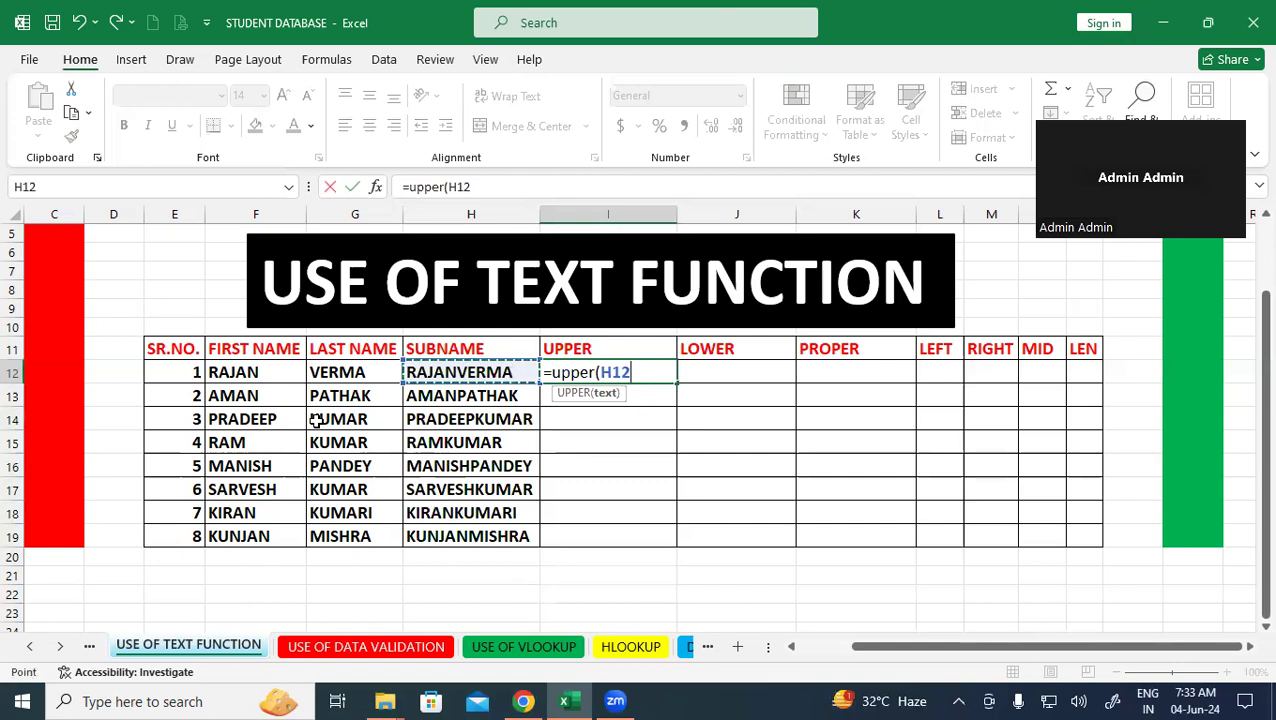
type(")")
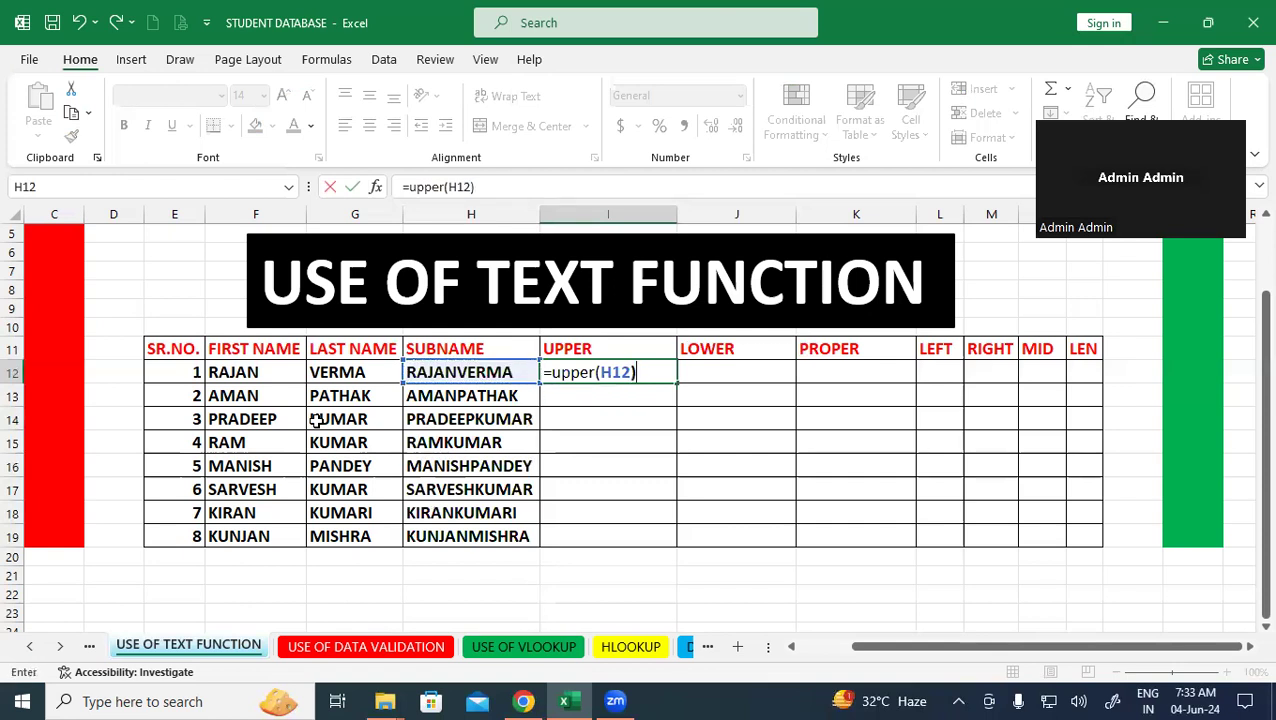
key("Return")
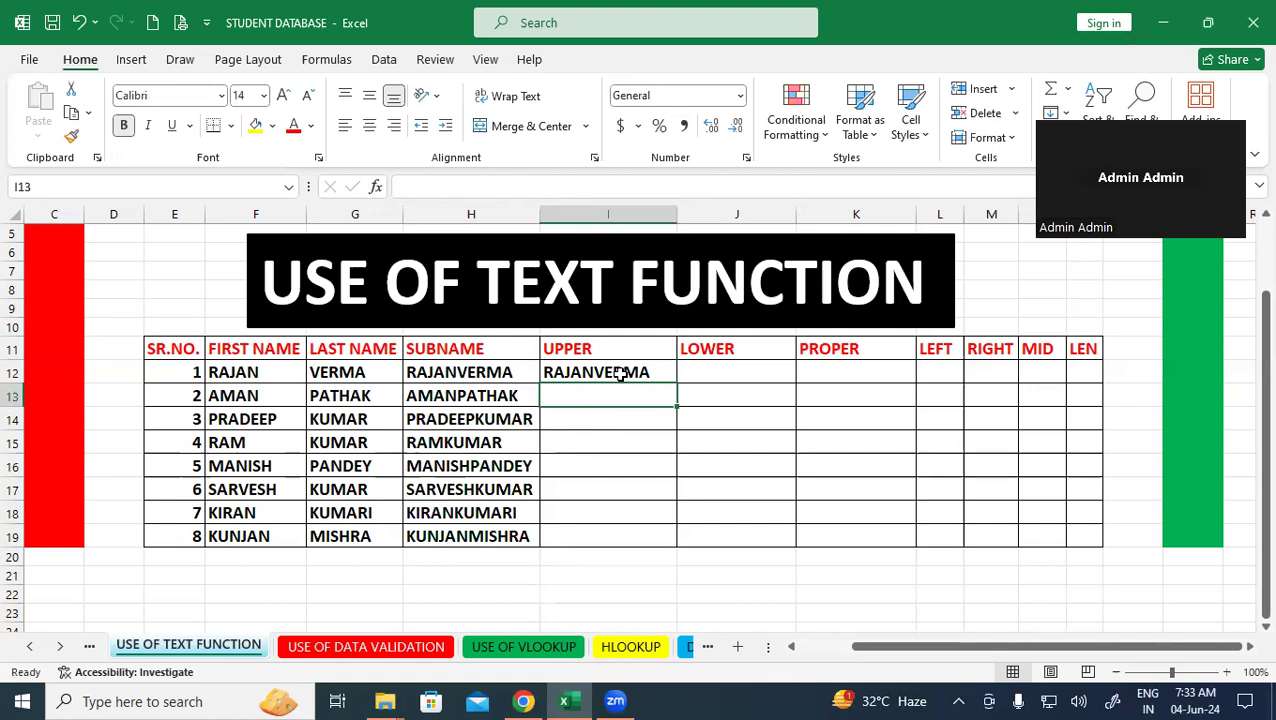
left_click(620, 372)
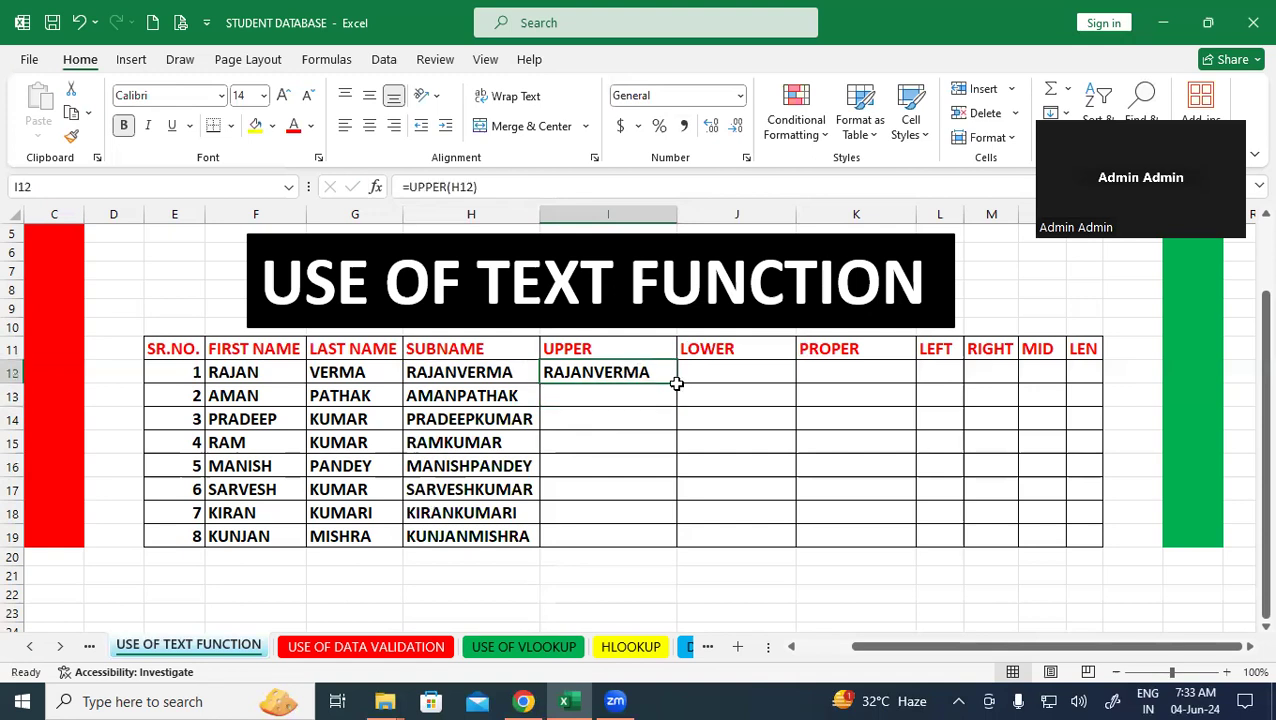
Copy =UPPER(H12) down to I19 and compare the SUBNAME and UPPER columns.
double_click(678, 383)
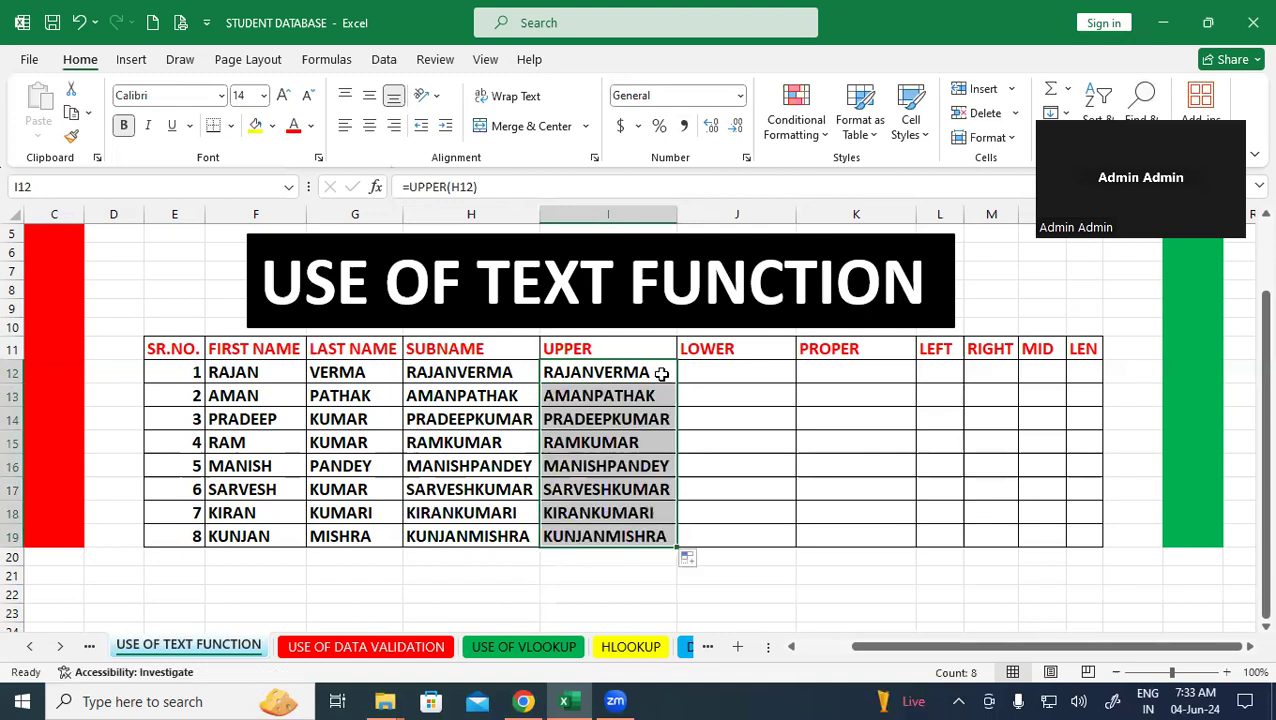
left_click(811, 469)
left_click(486, 413)
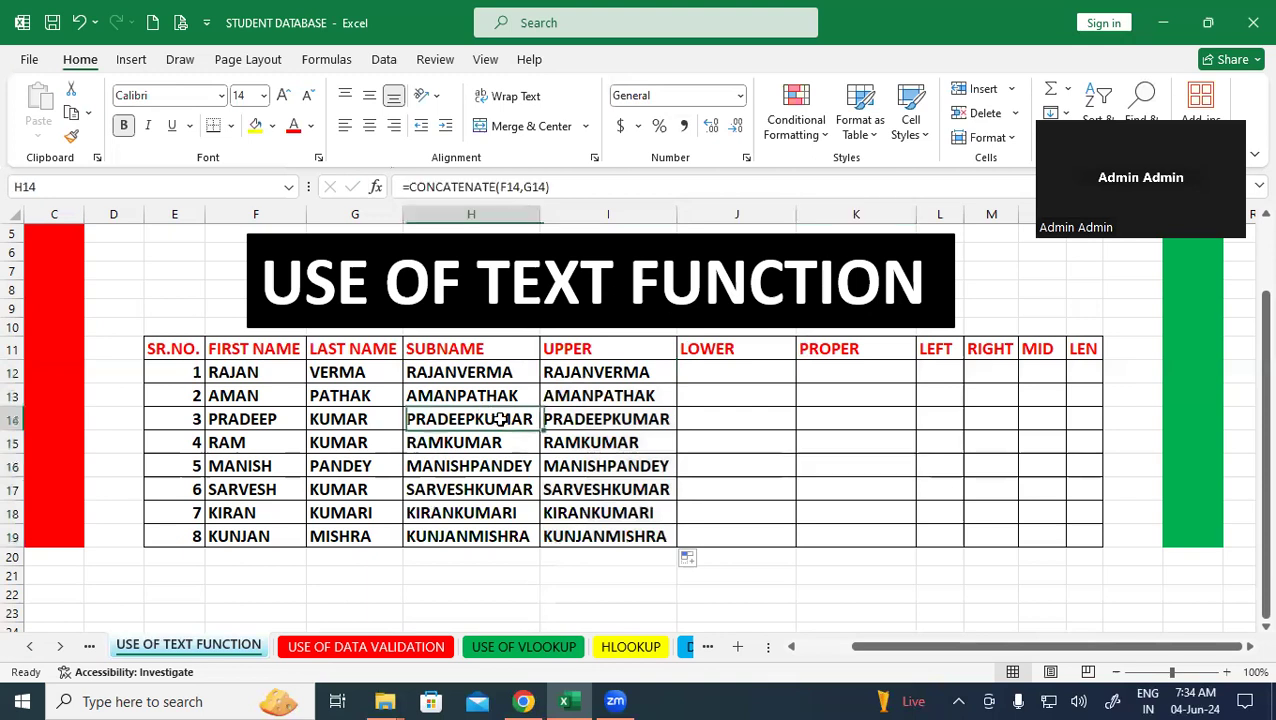
left_click(502, 390)
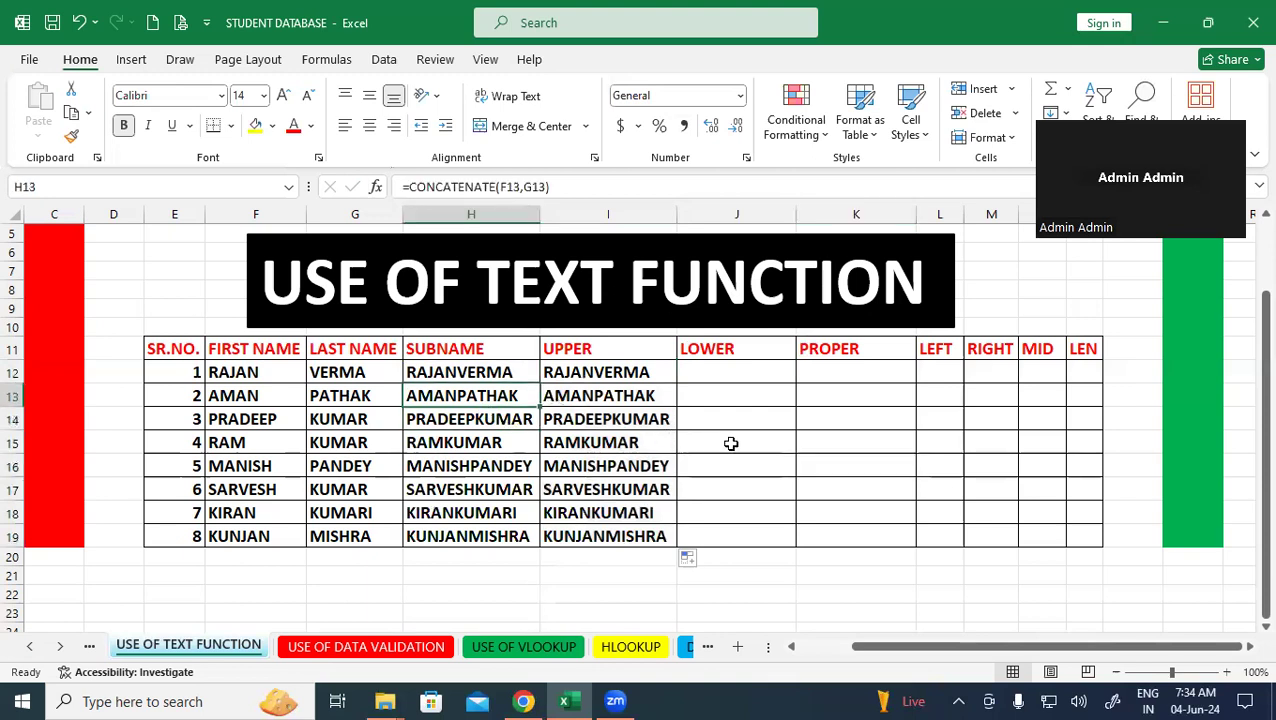
left_click(778, 455)
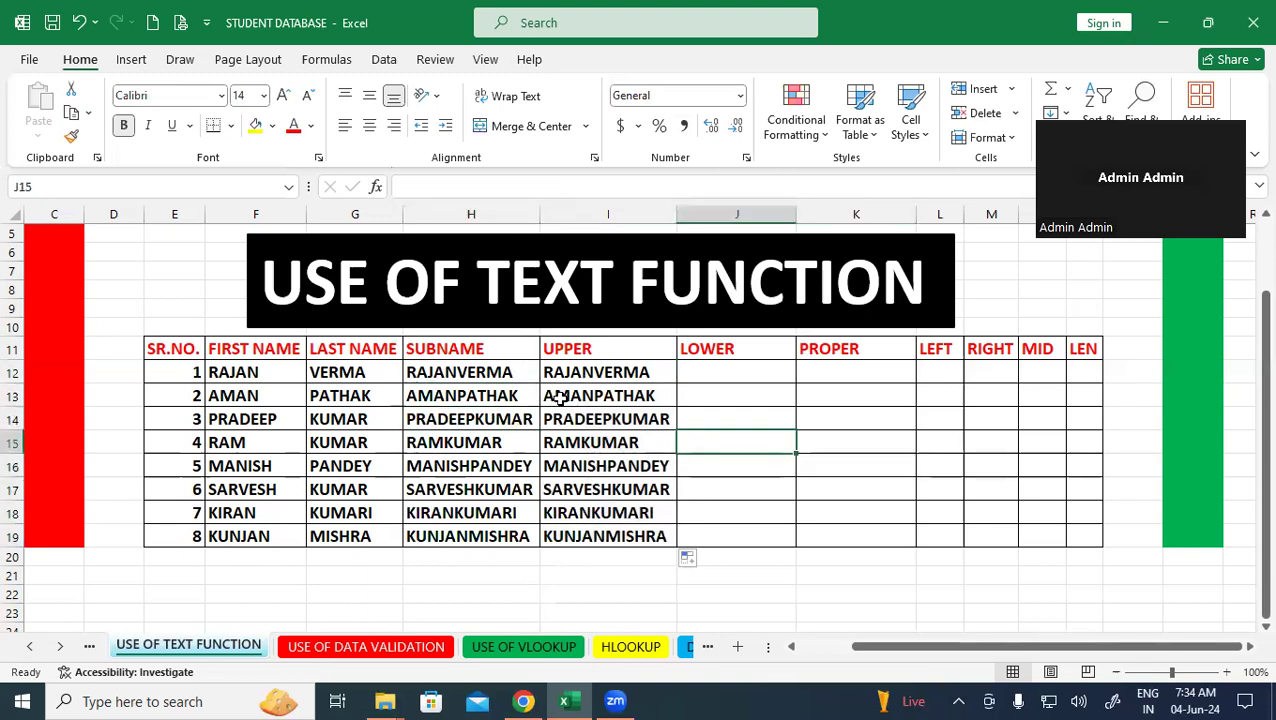
left_click_drag(492, 376, 496, 490)
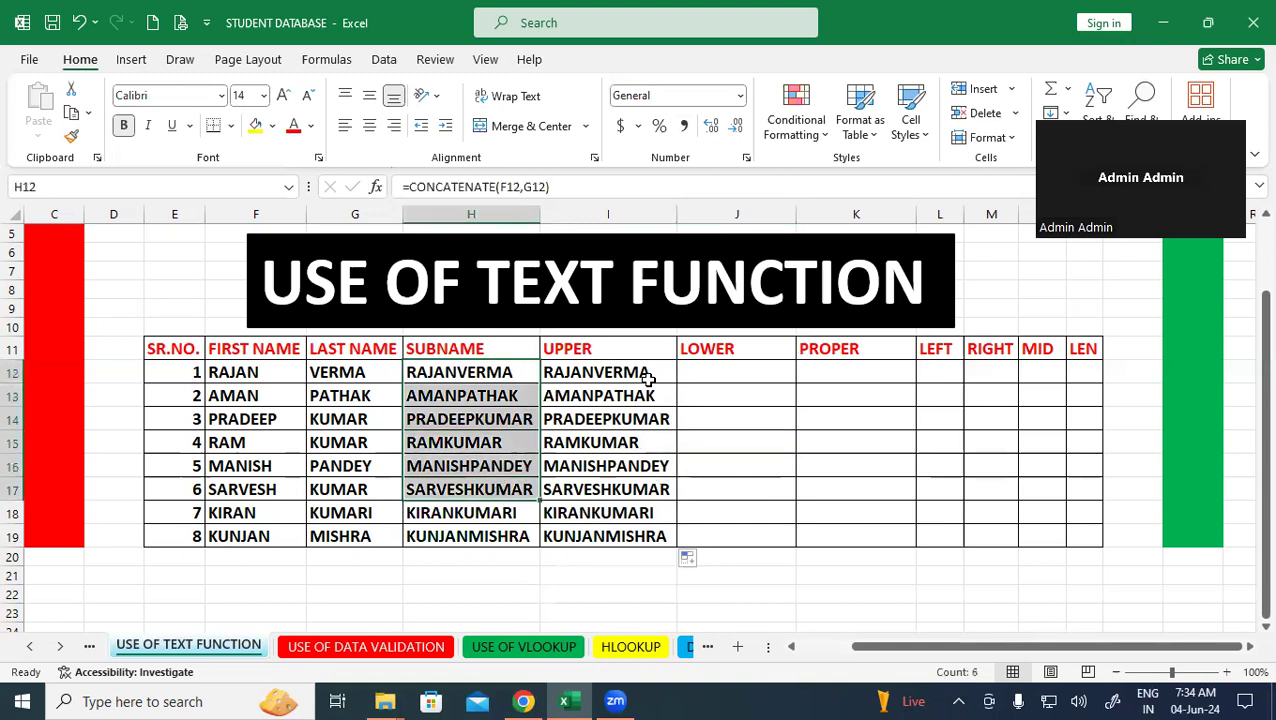
left_click_drag(640, 376, 616, 500)
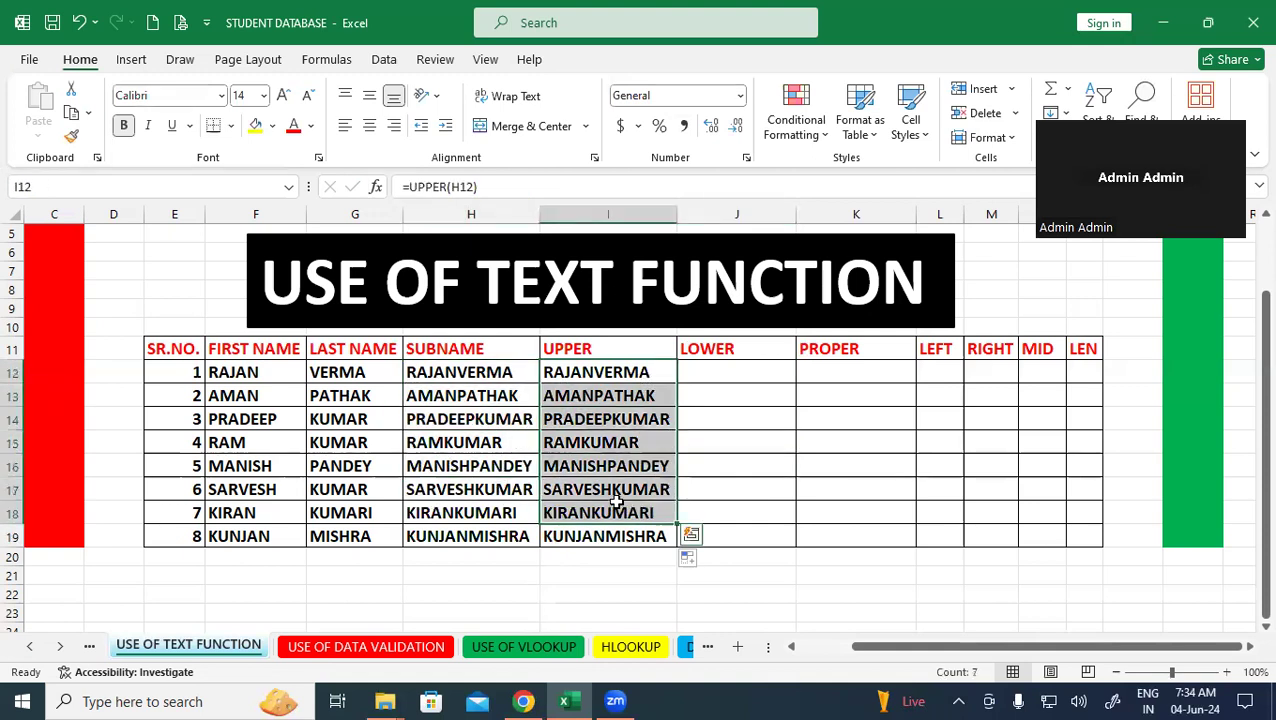
left_click(853, 462)
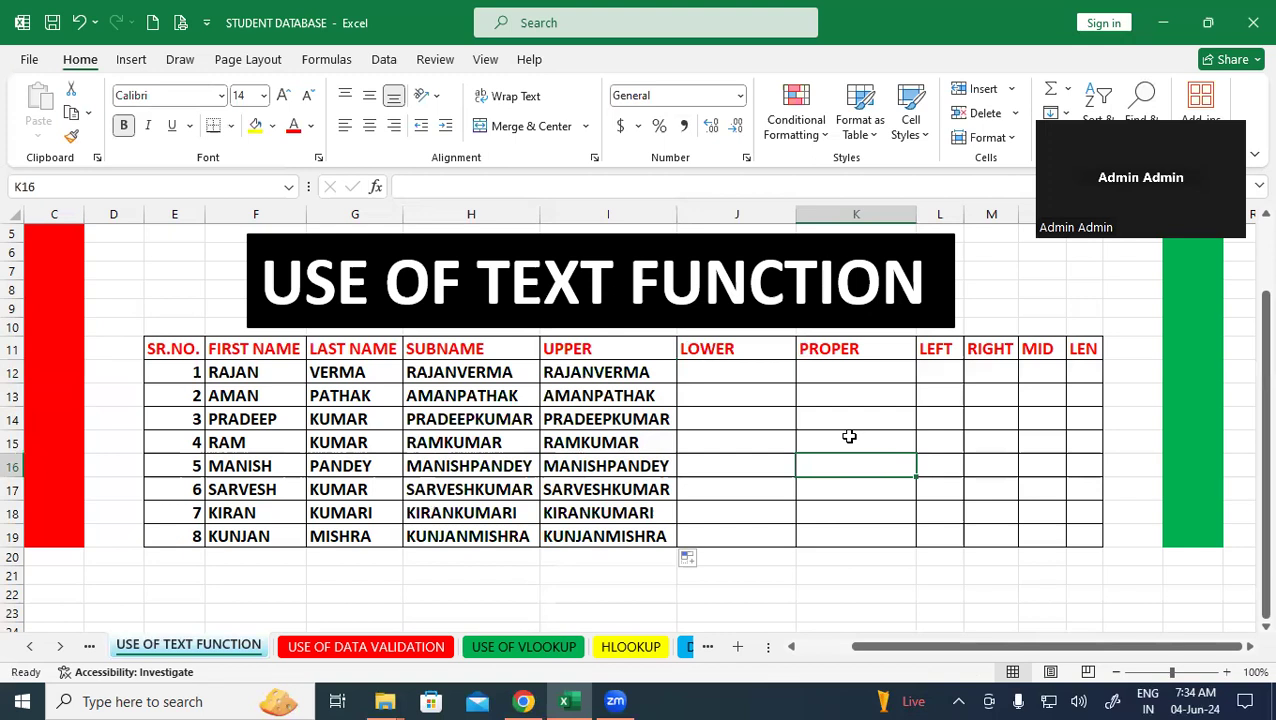
left_click(727, 369)
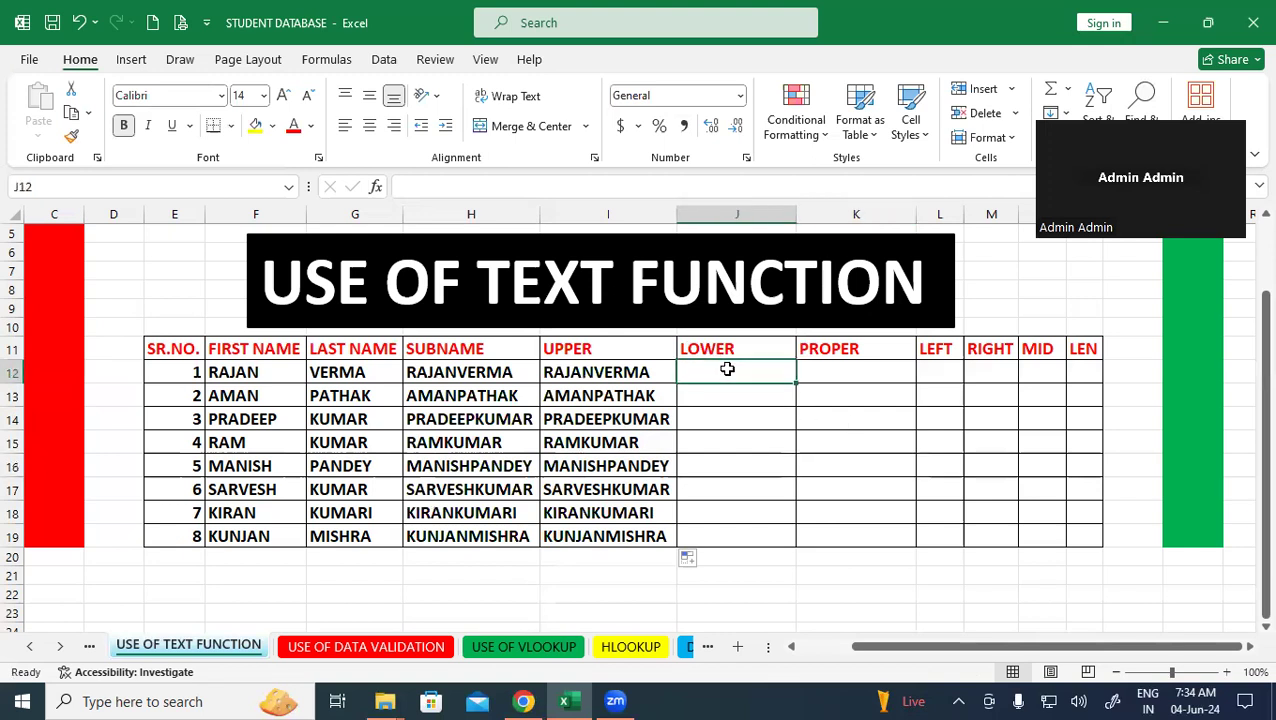
left_click(464, 378)
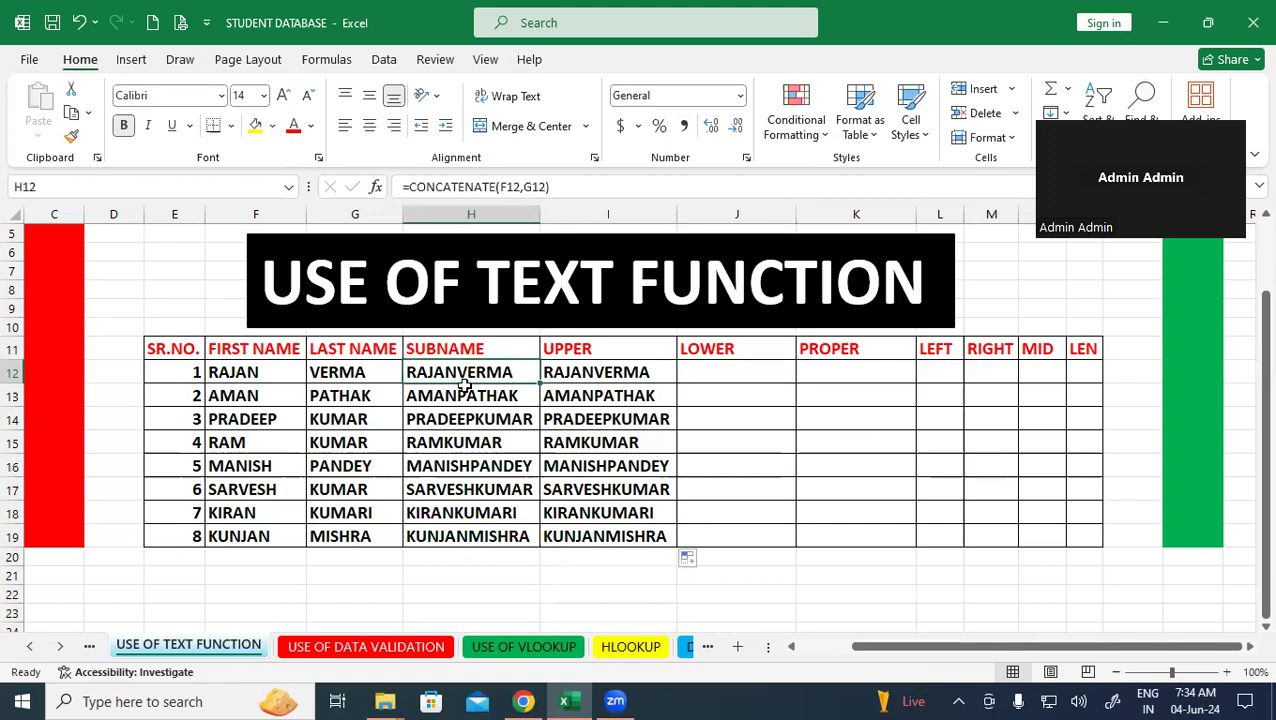
left_click_drag(464, 385, 465, 530)
left_click(735, 363)
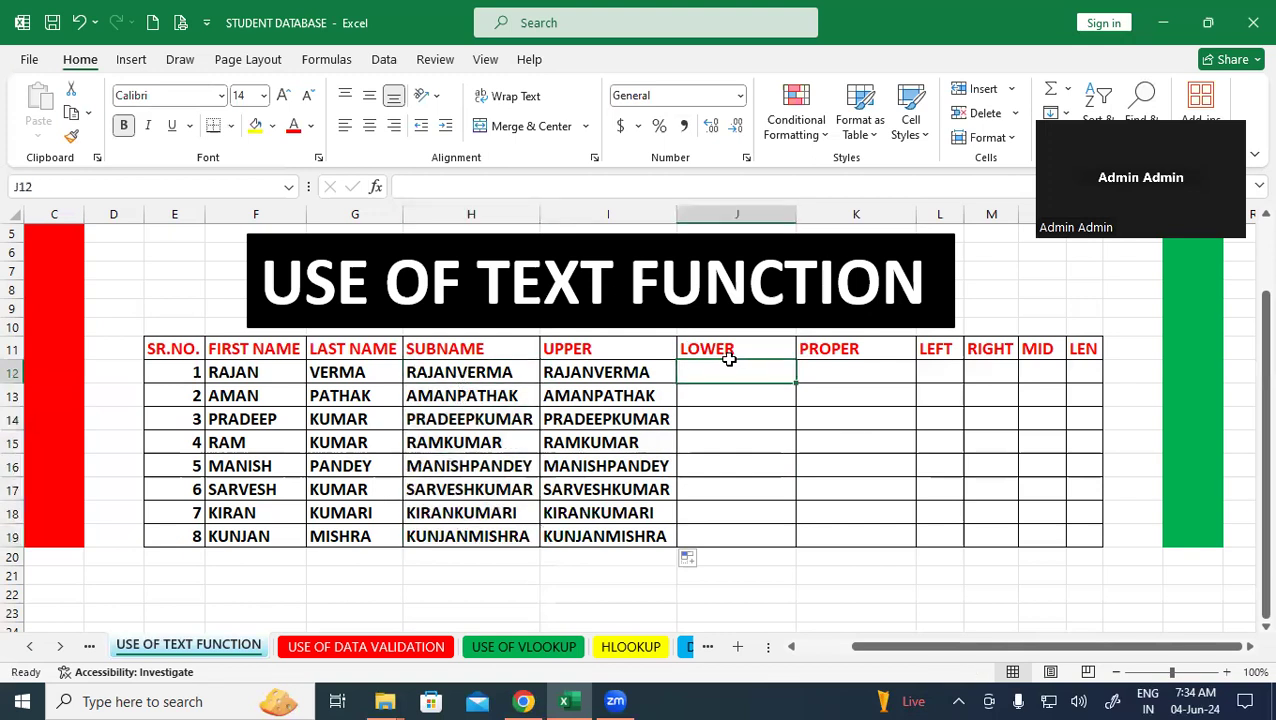
type("=l")
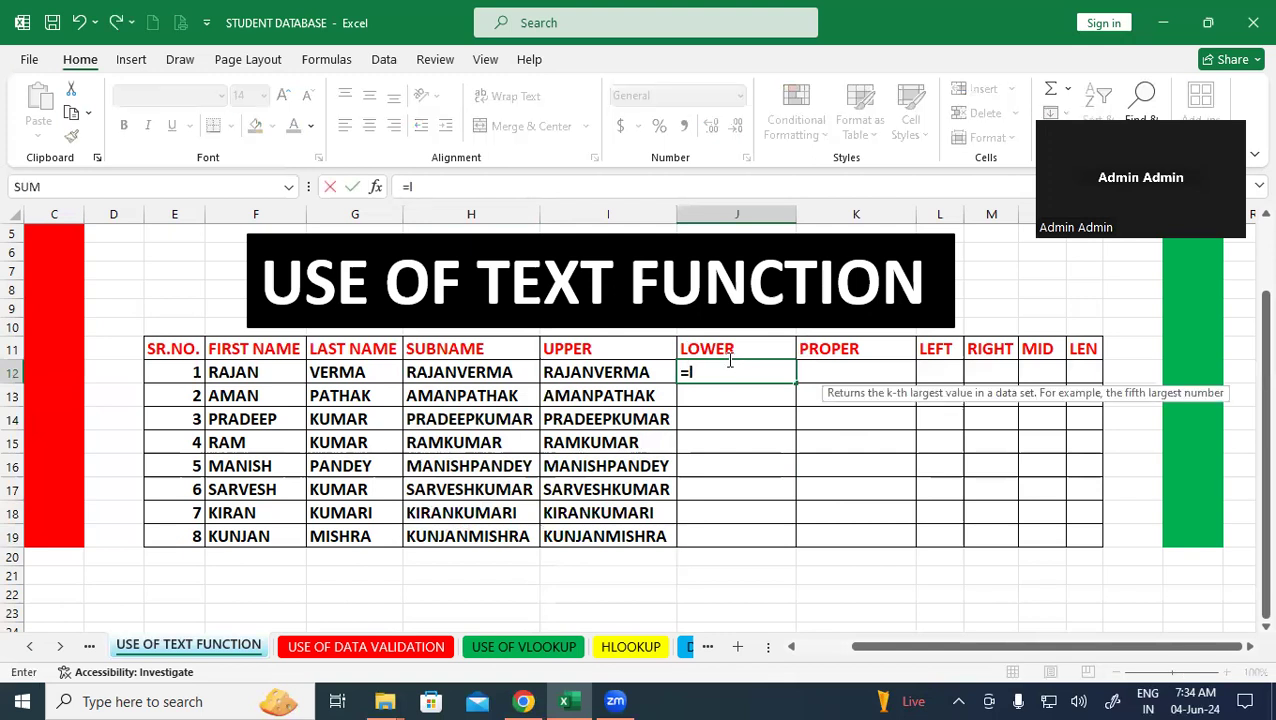
type("ower")
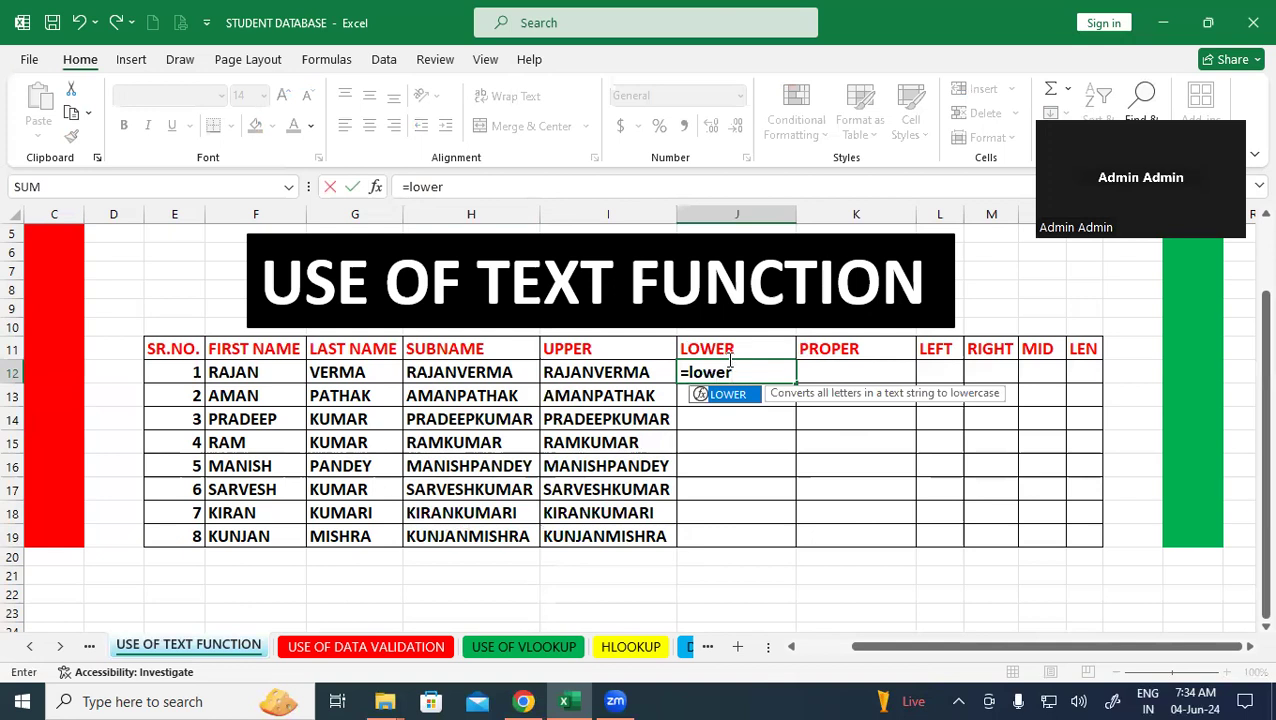
type("(")
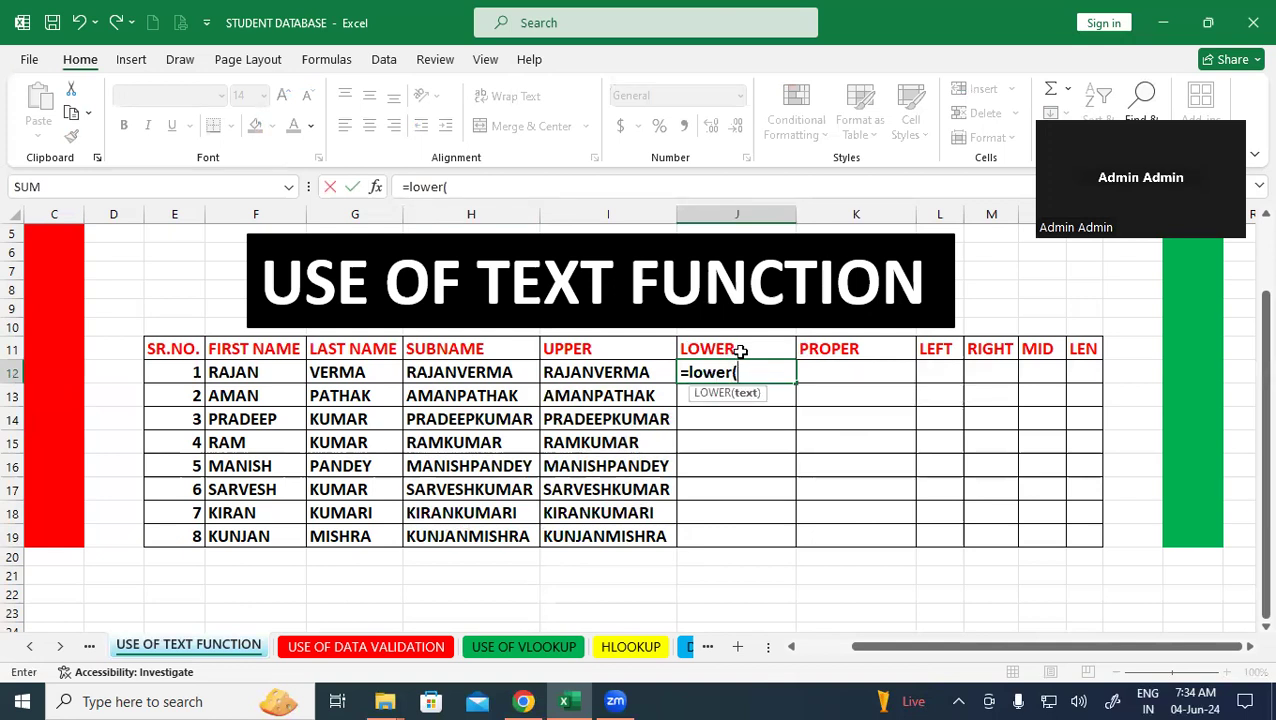
left_click(499, 372)
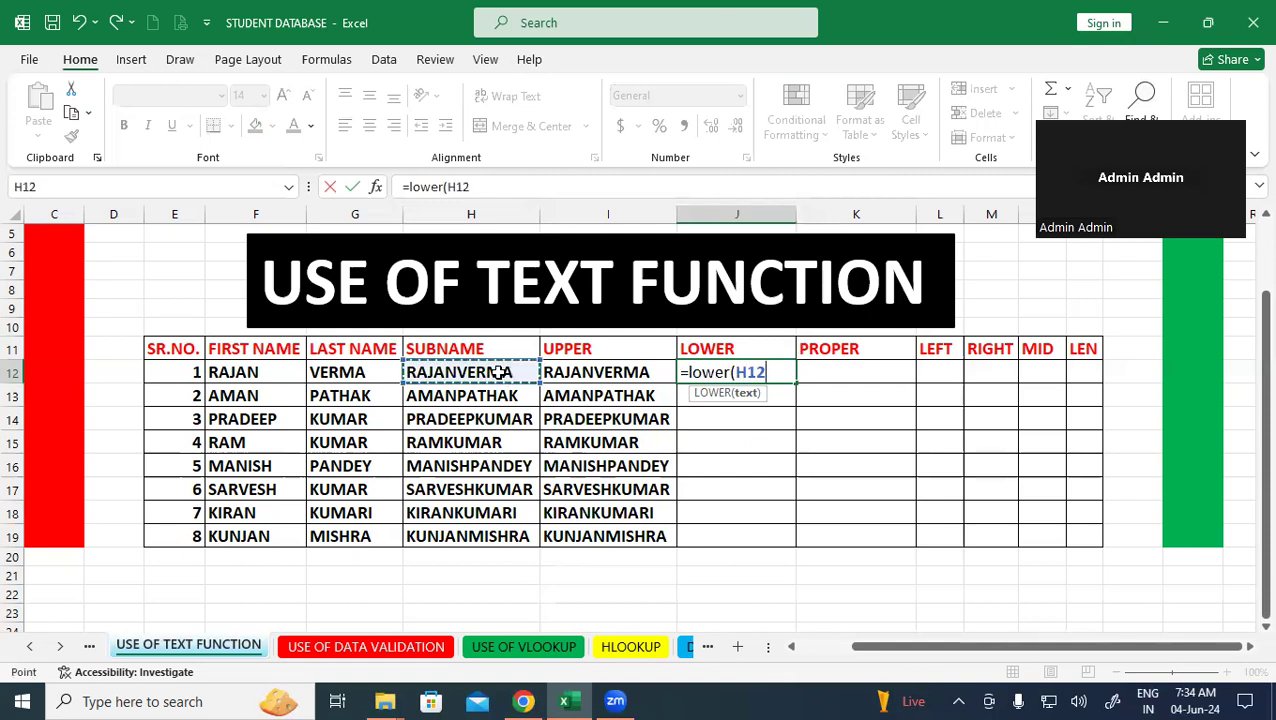
type(")")
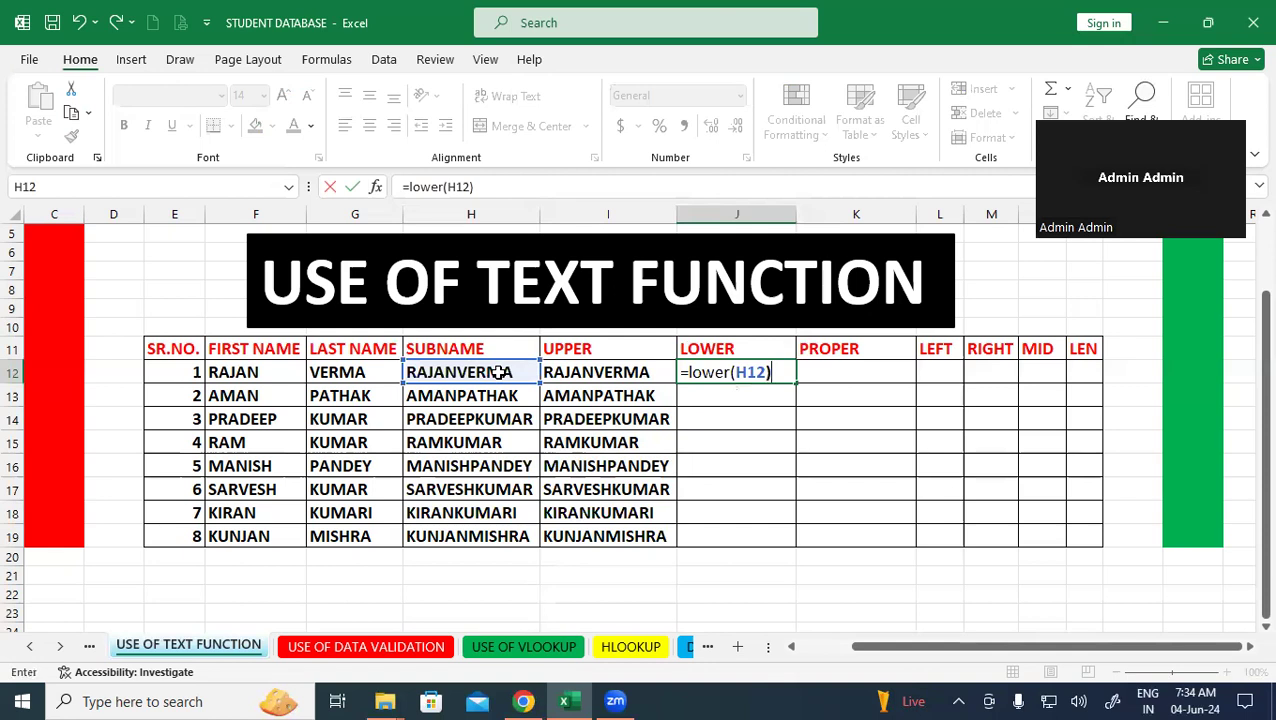
key("Return")
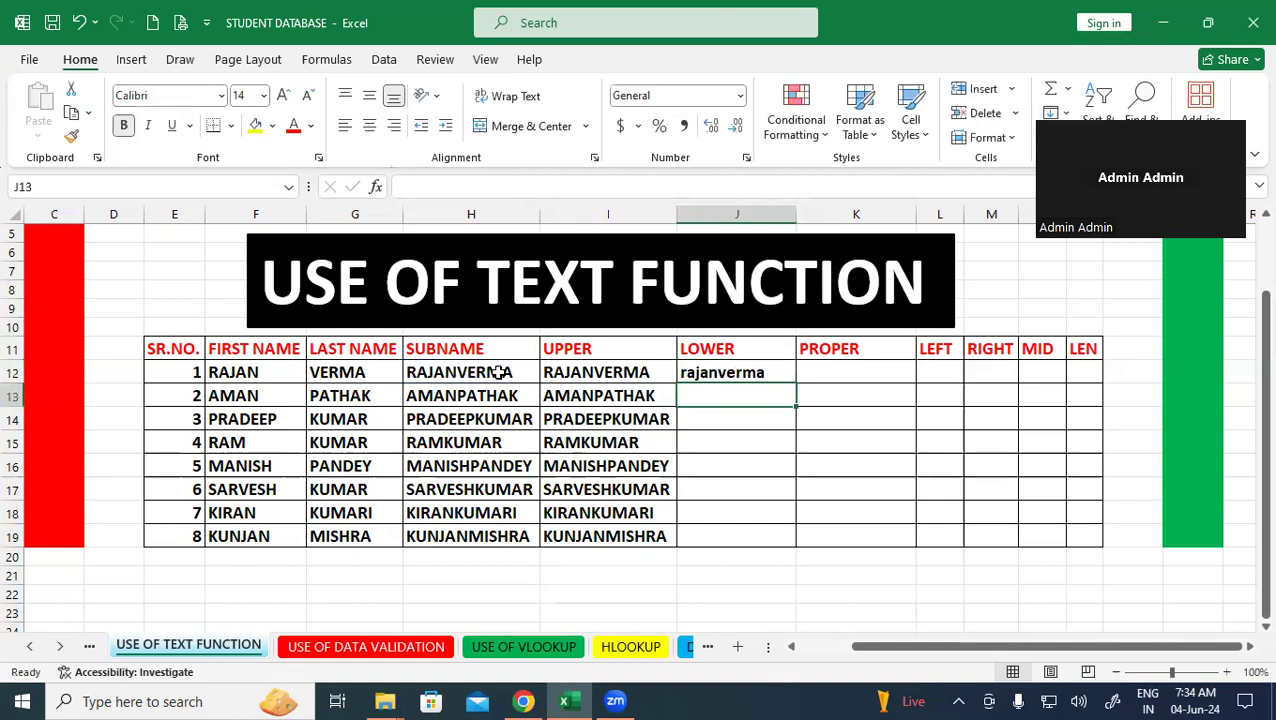
left_click(785, 375)
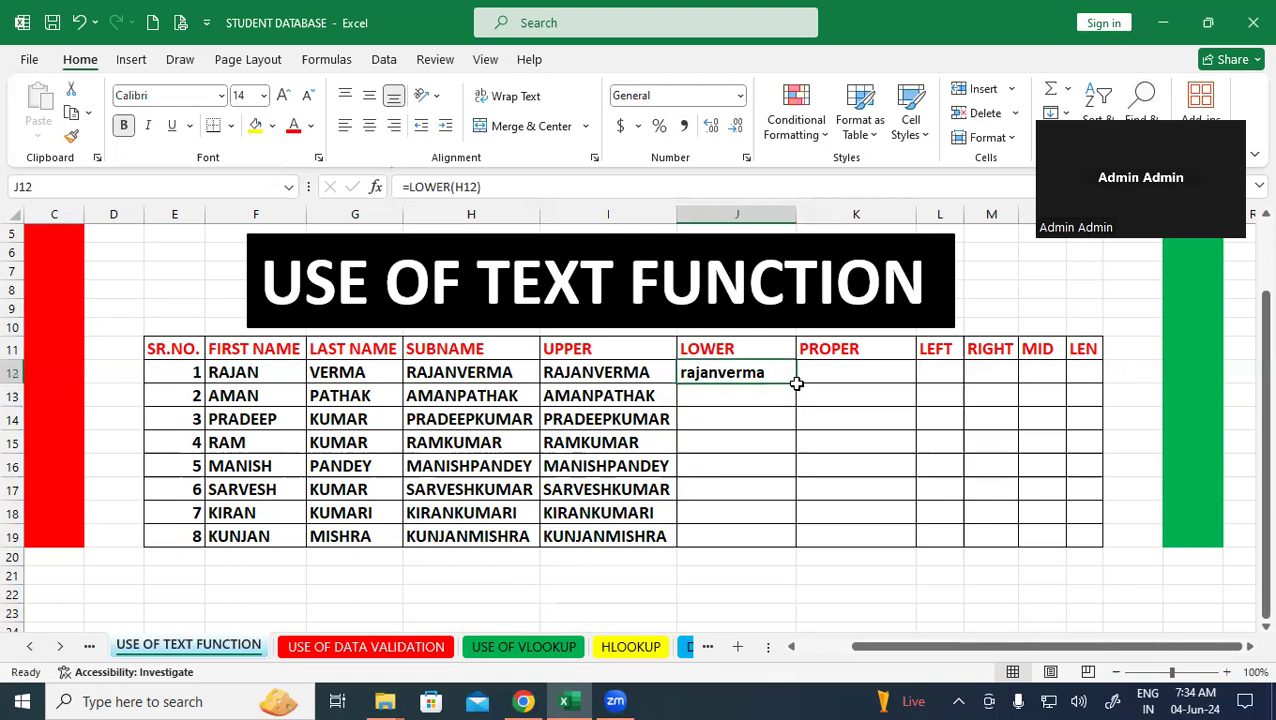
Copy =LOWER(H12) down through J19 and review the lowercase names.
double_click(796, 382)
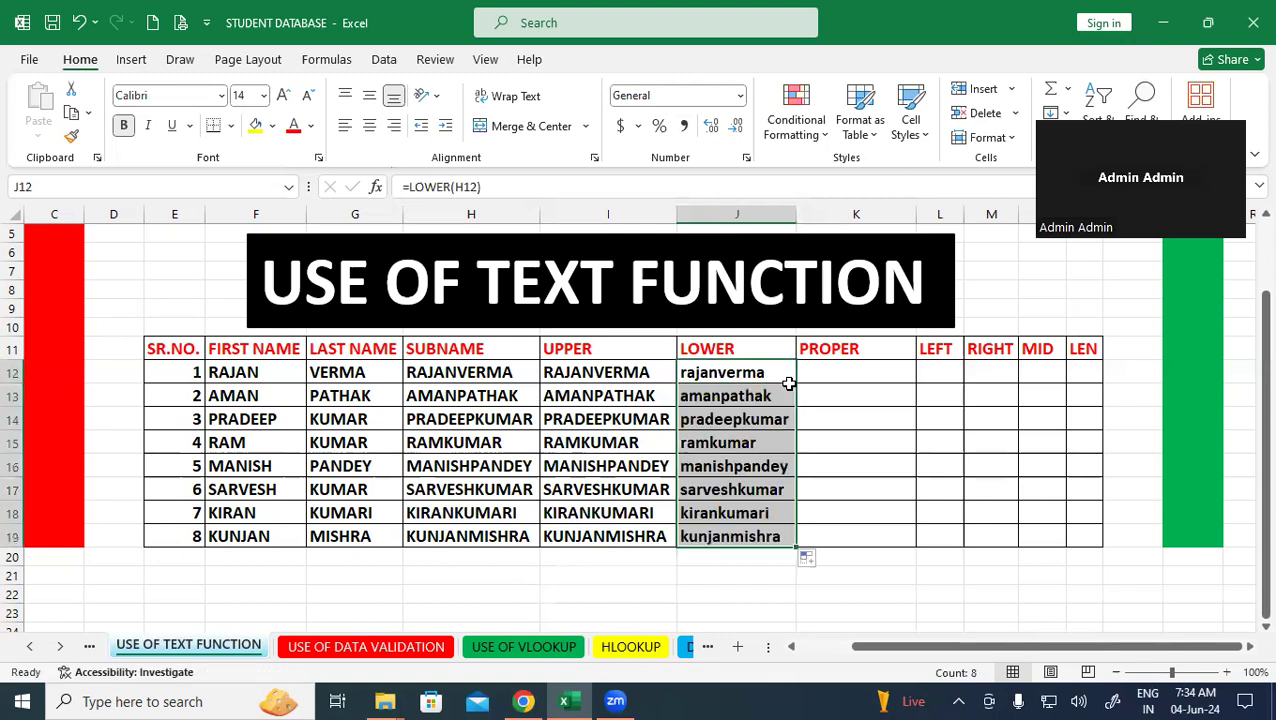
left_click(879, 432)
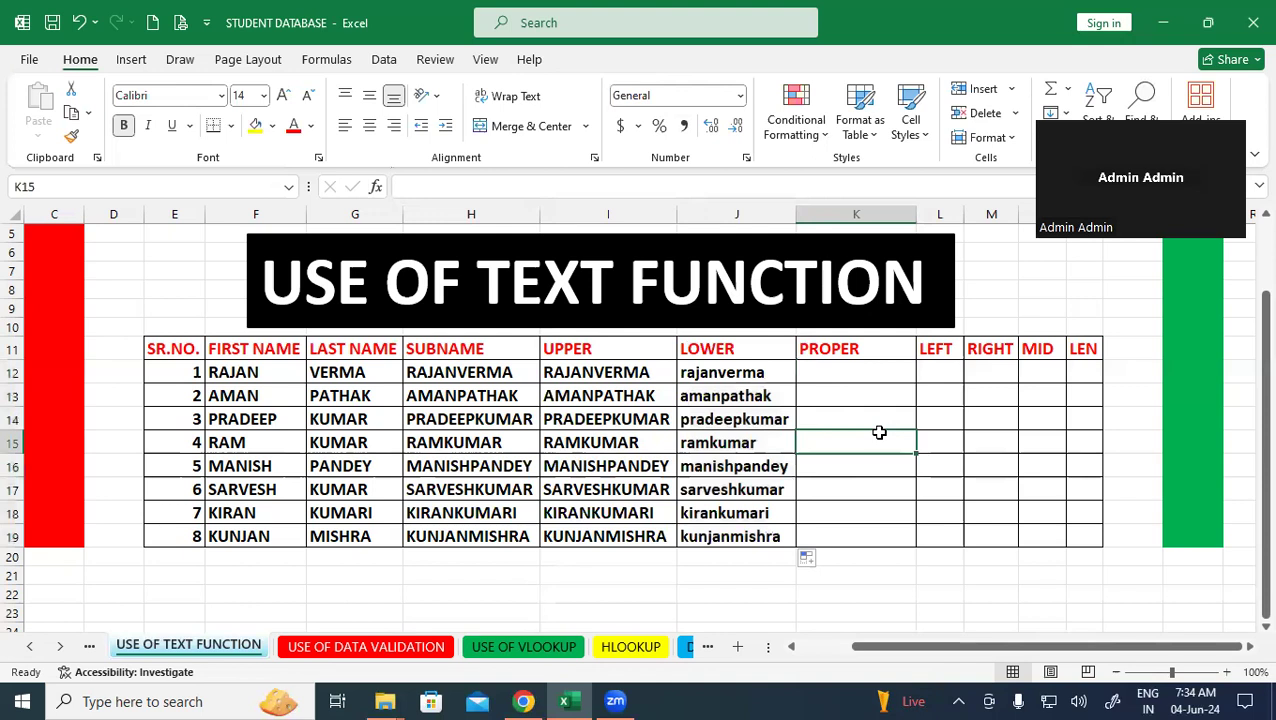
left_click_drag(763, 373, 763, 536)
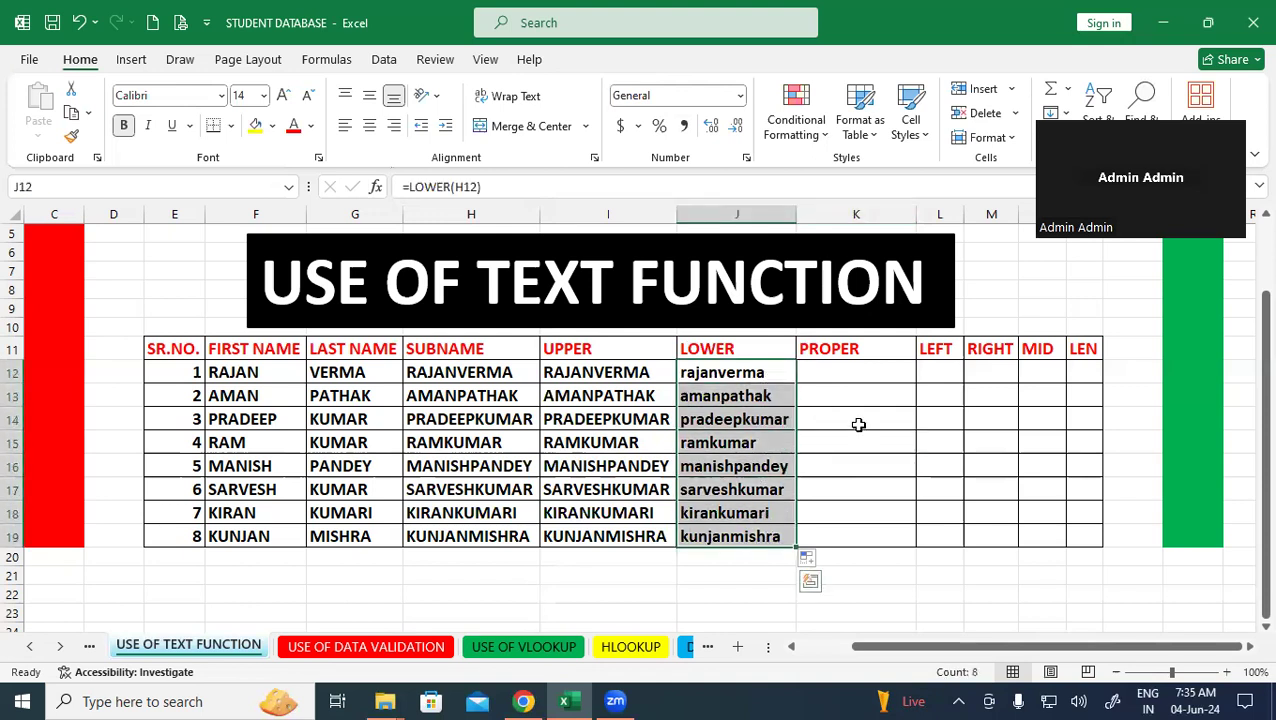
left_click(858, 424)
left_click(864, 372)
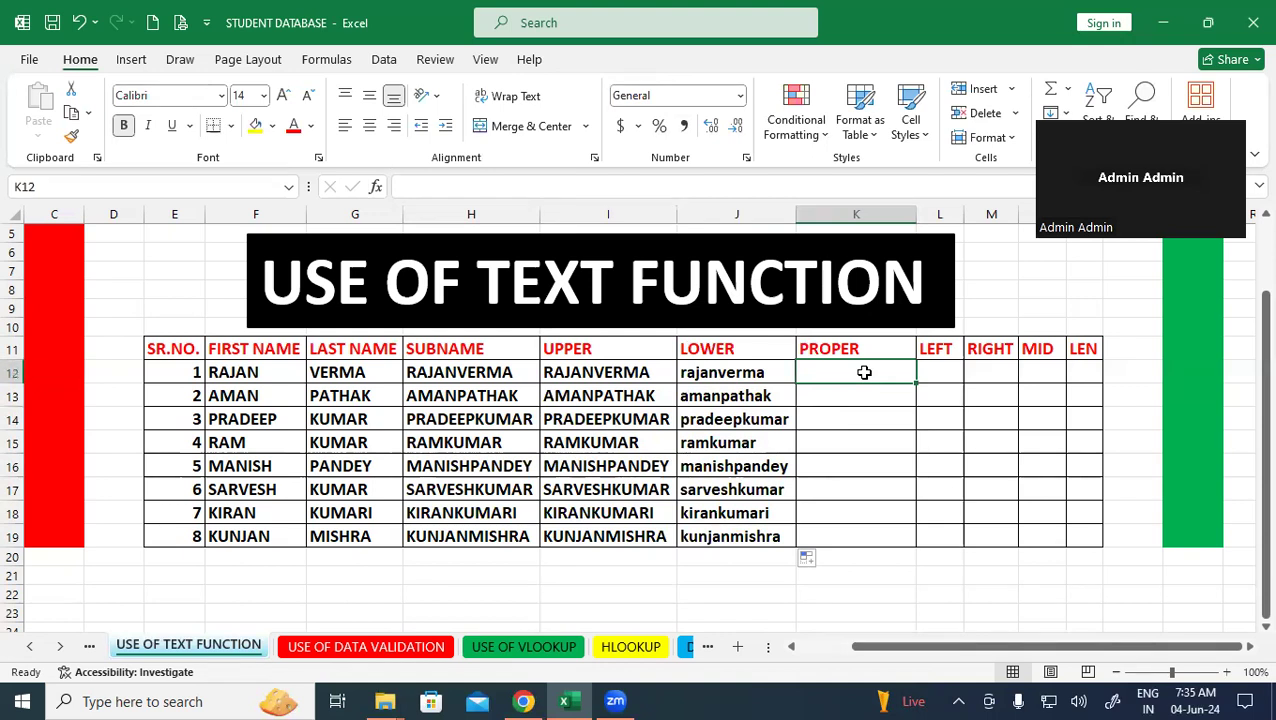
left_click(882, 477)
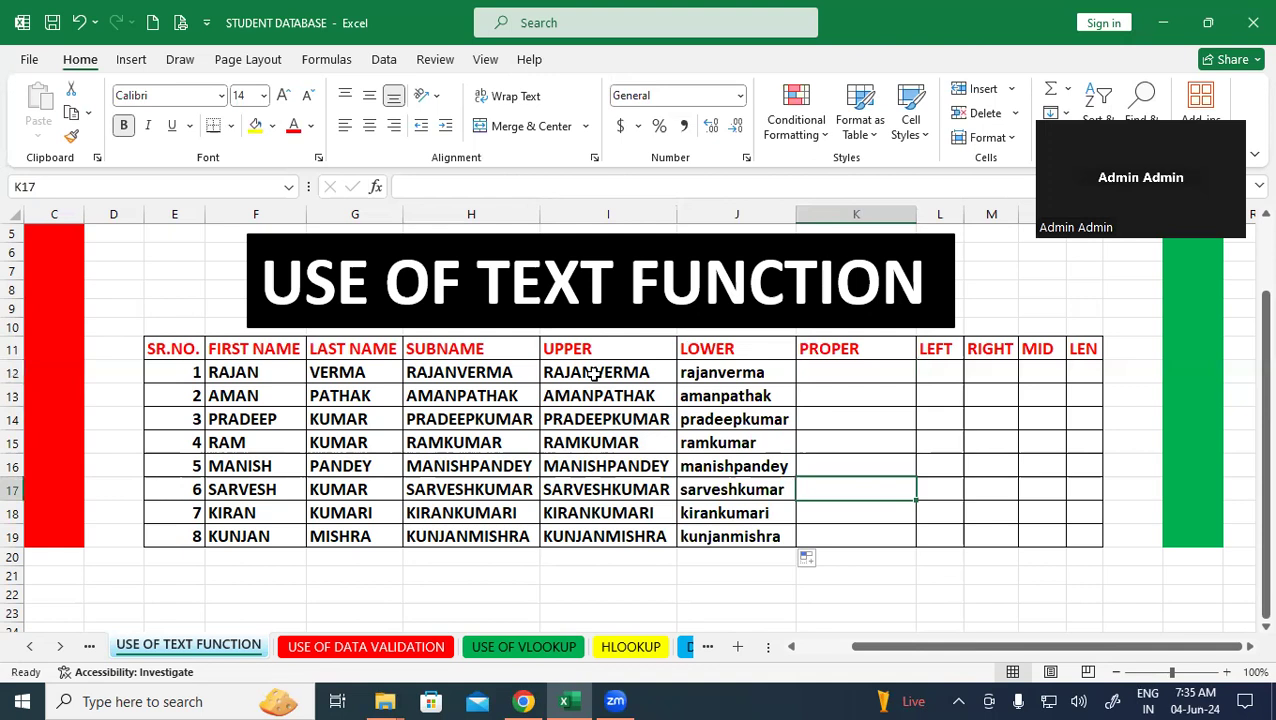
left_click(876, 371)
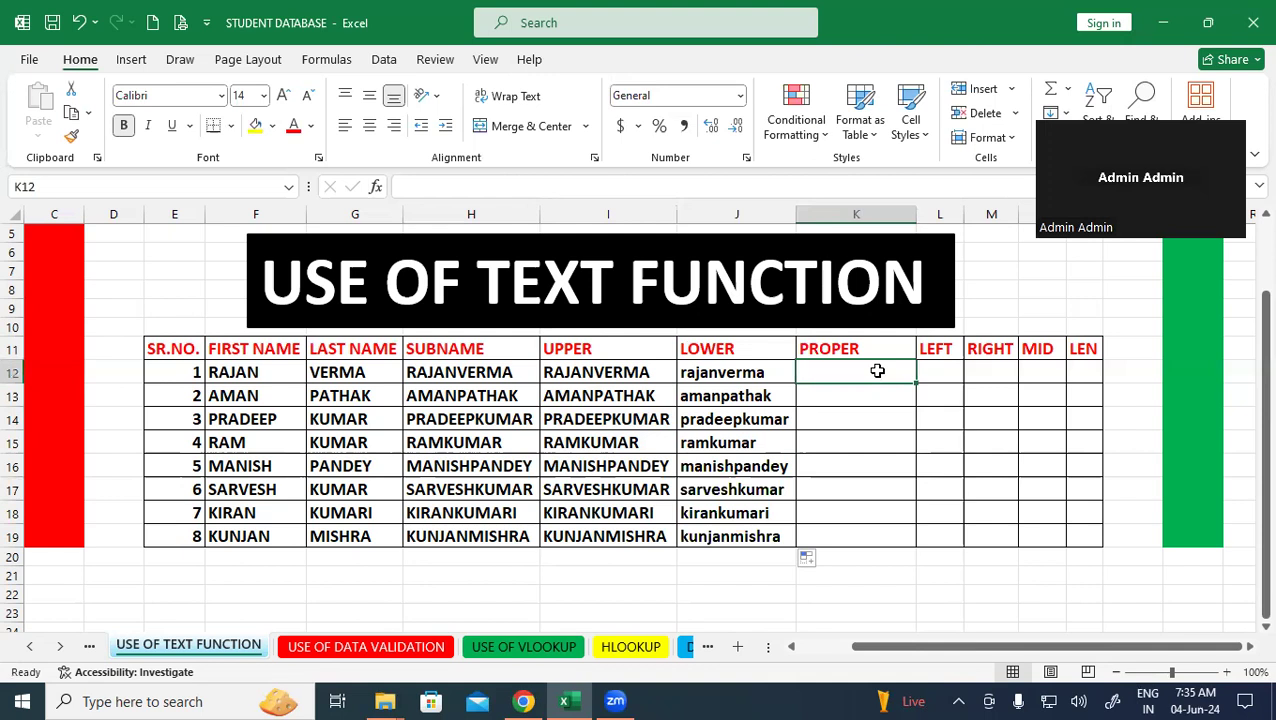
type("=")
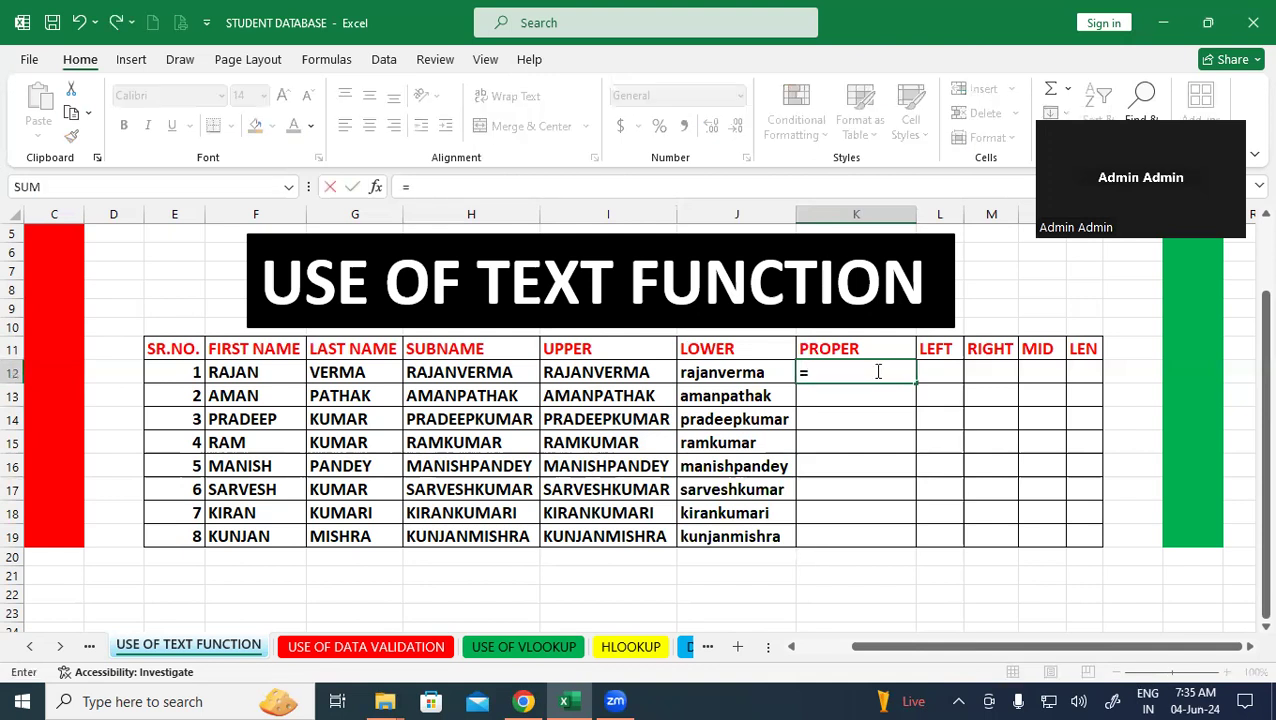
type("proper(")
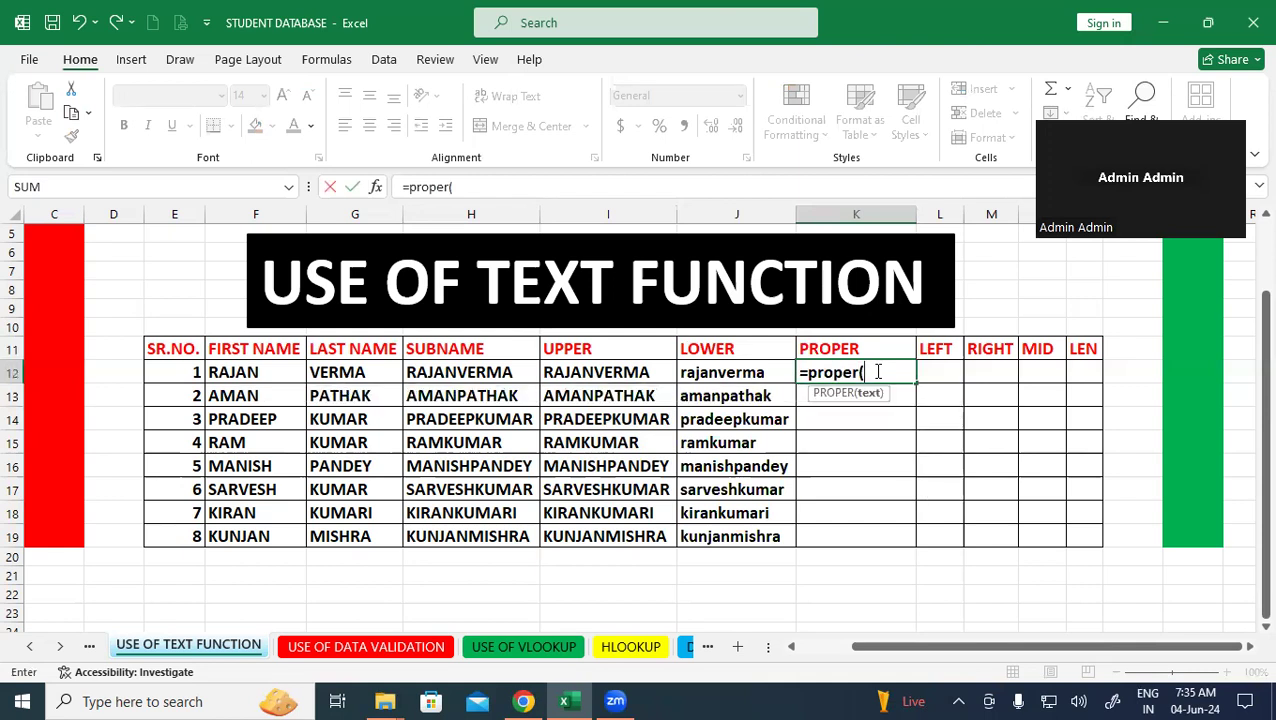
left_click(490, 372)
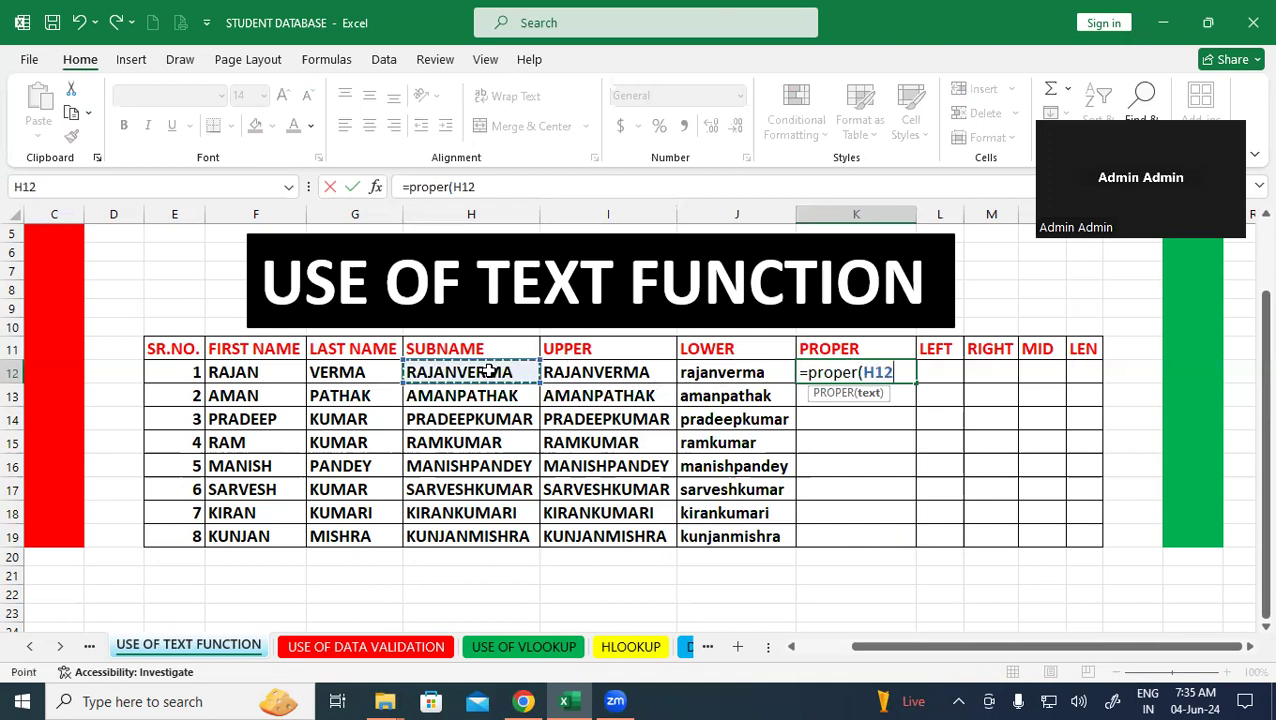
type(")")
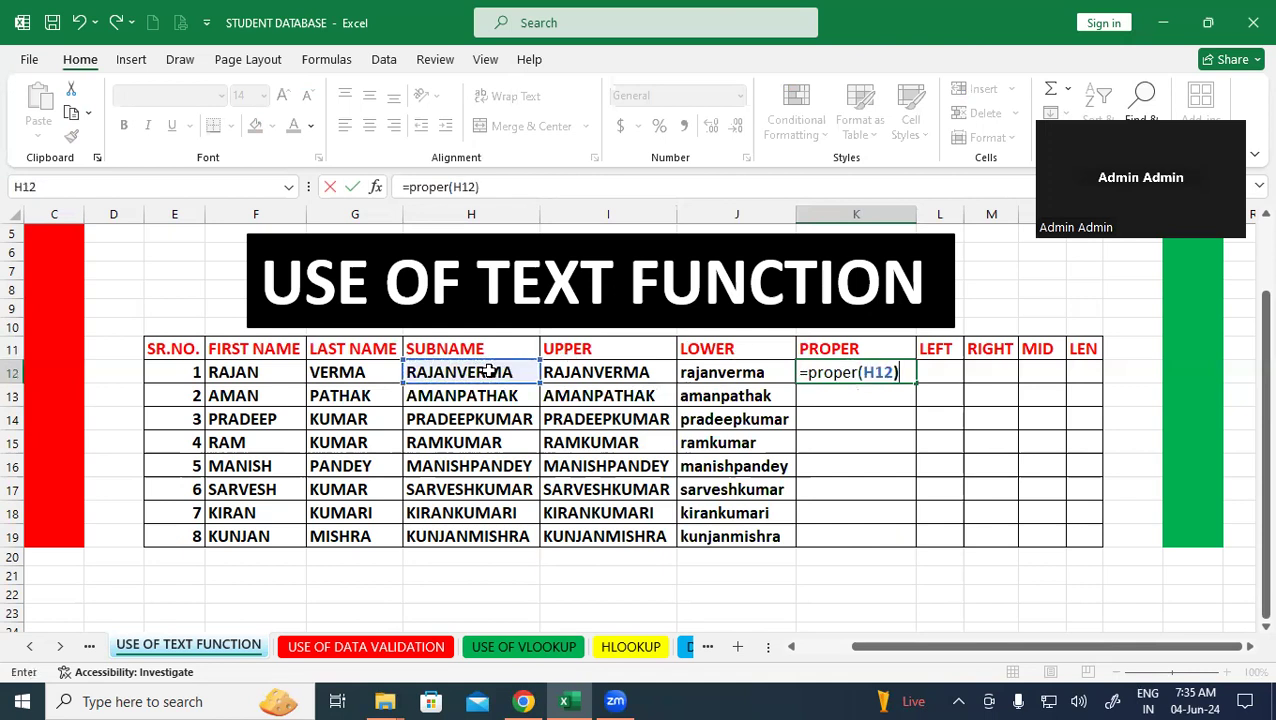
key("Return")
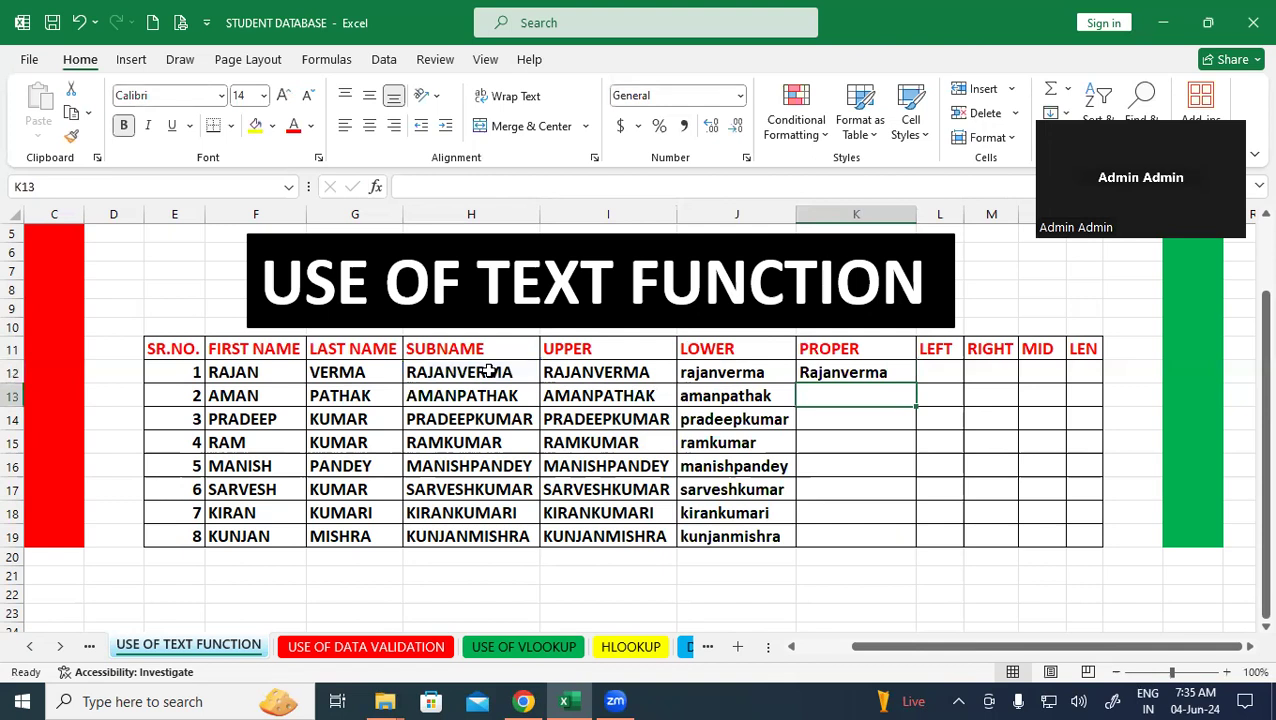
left_click(885, 374)
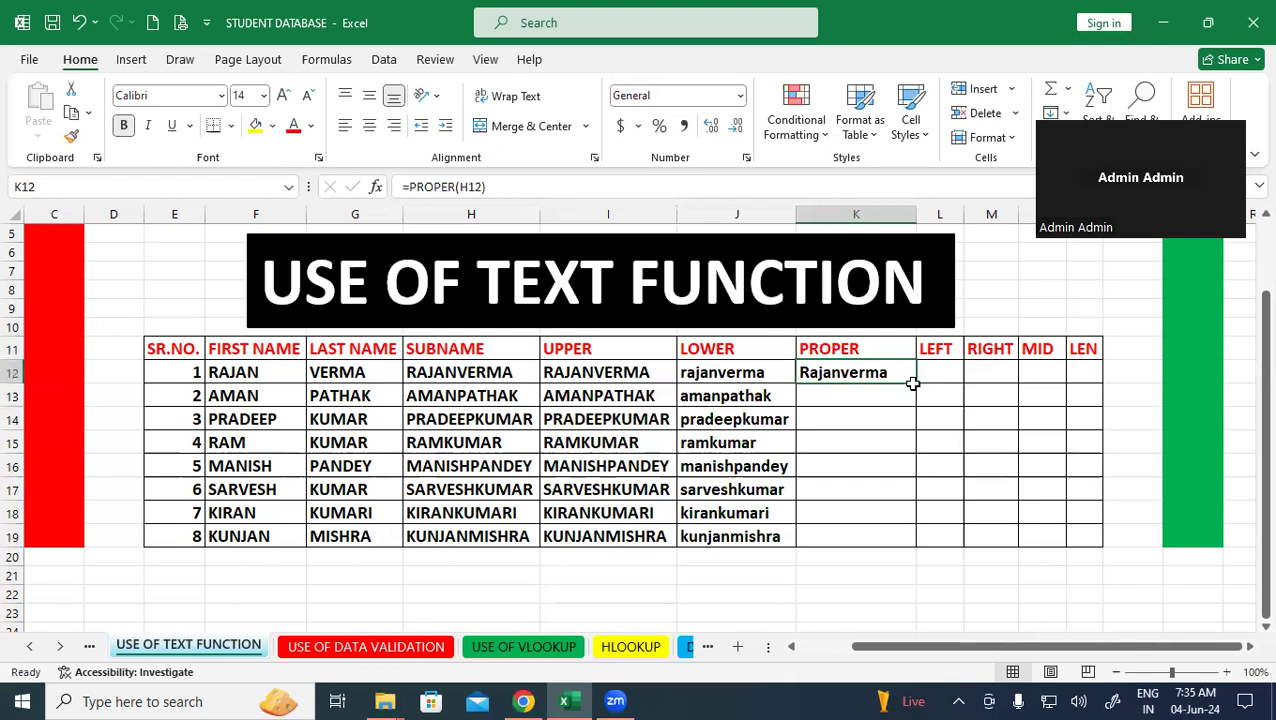
left_click_drag(916, 379, 916, 542)
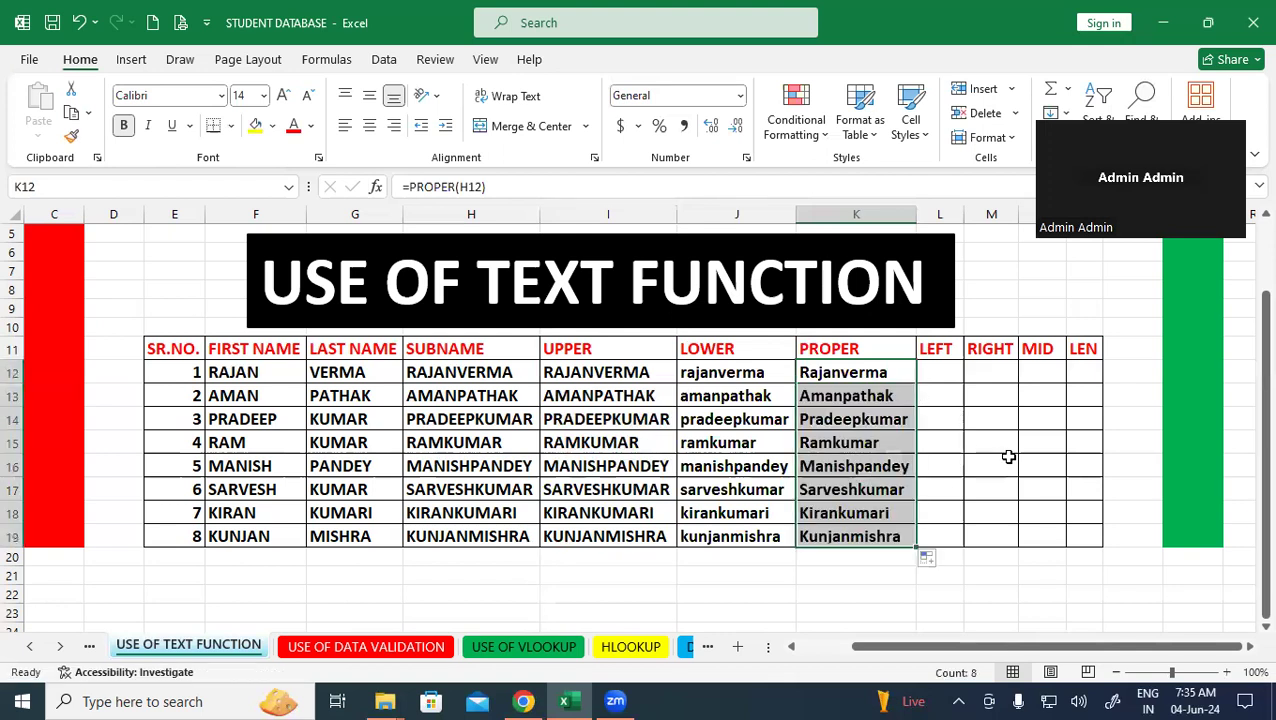
left_click(1011, 457)
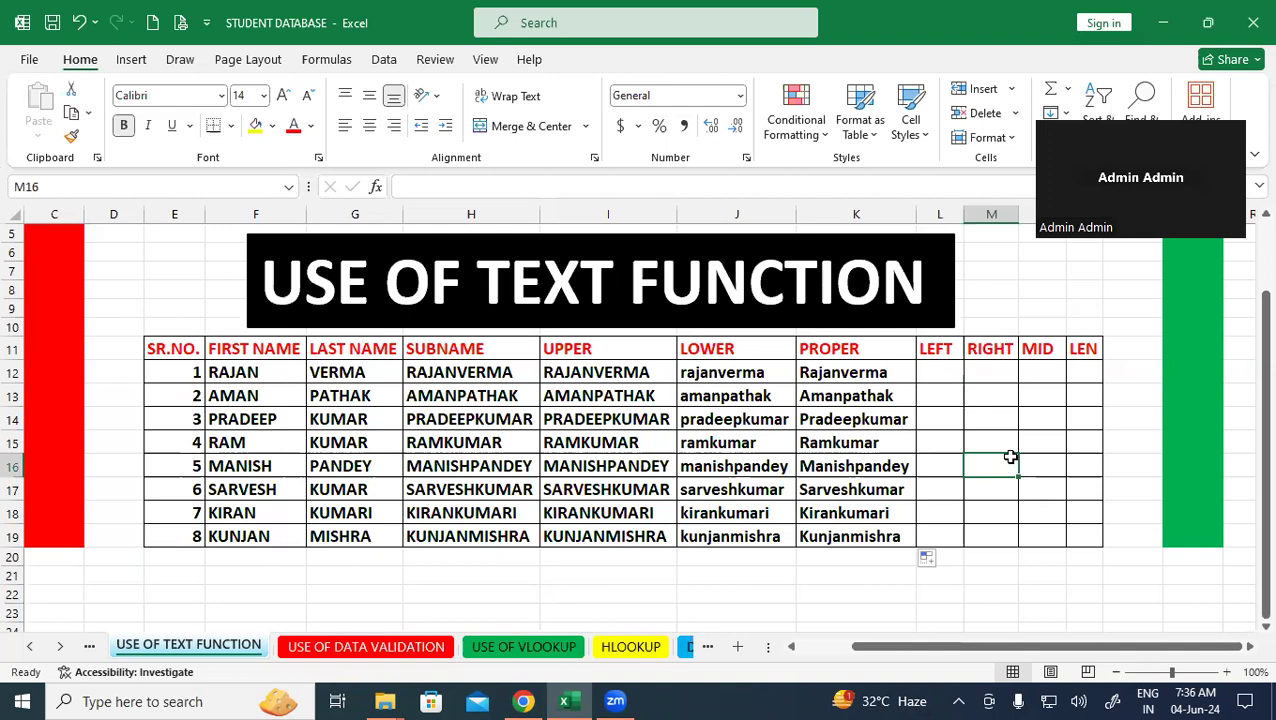
key("shift+F3")
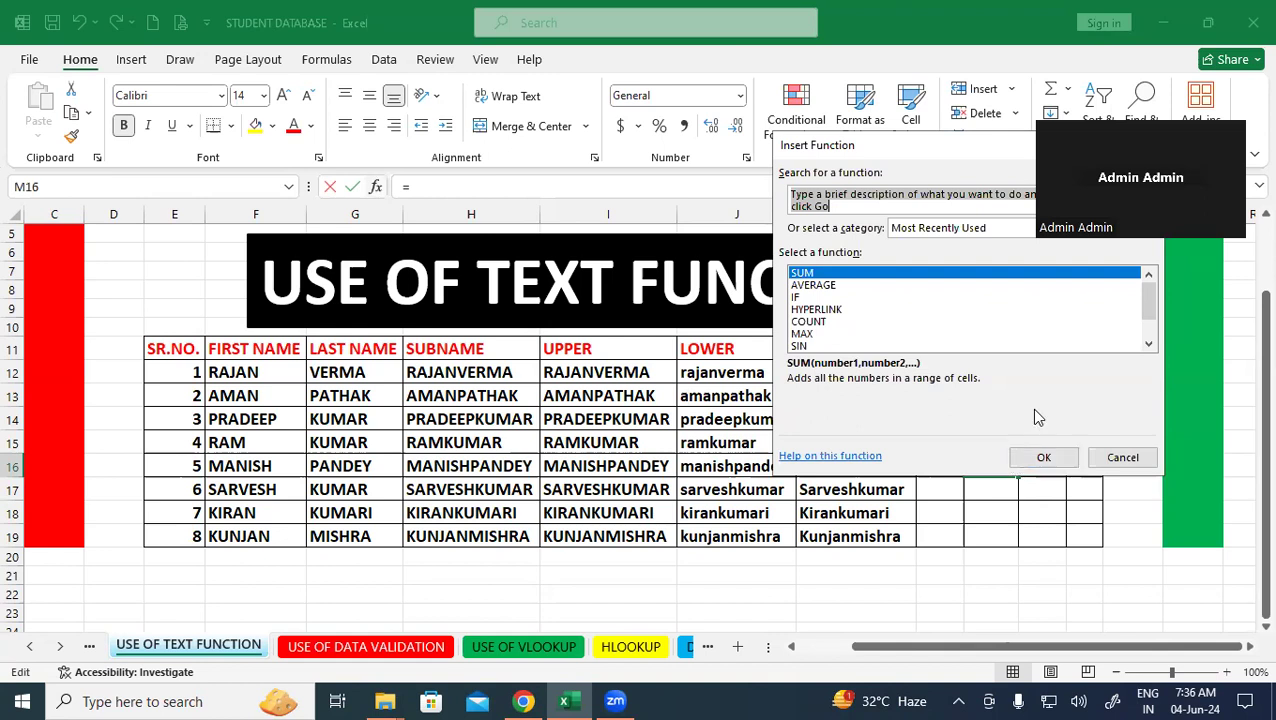
left_click(1122, 457)
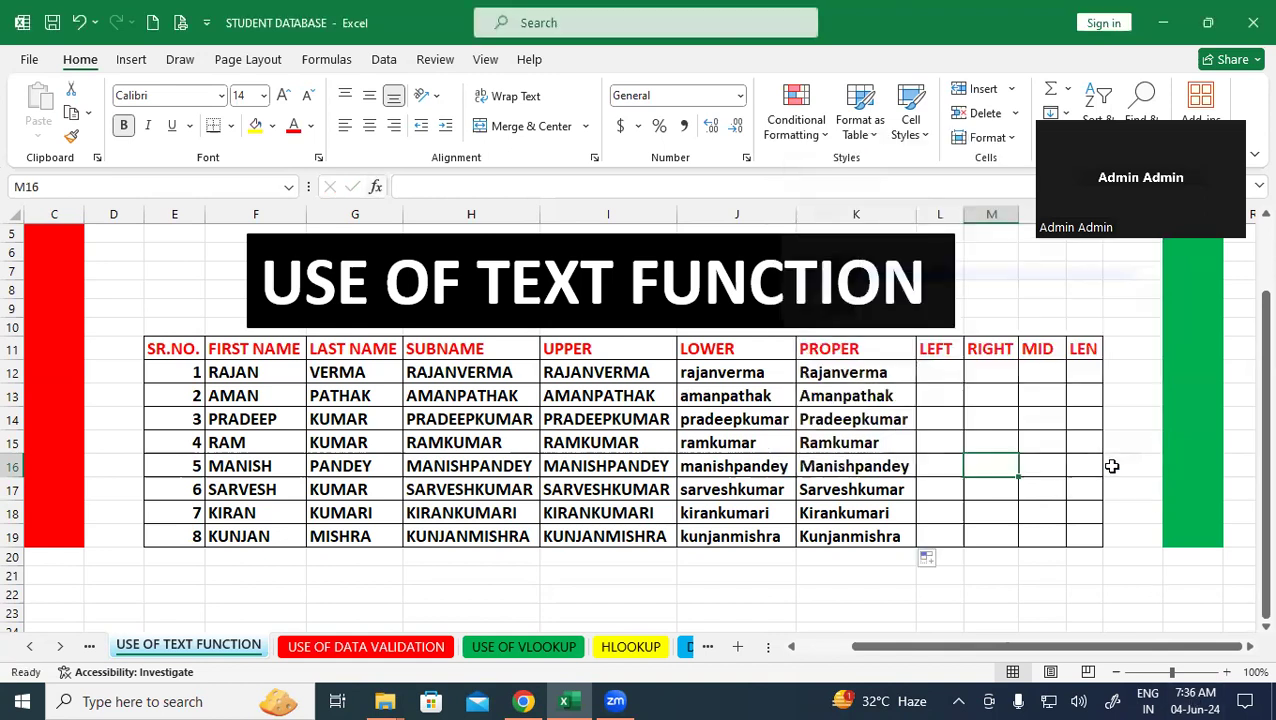
left_click(944, 375)
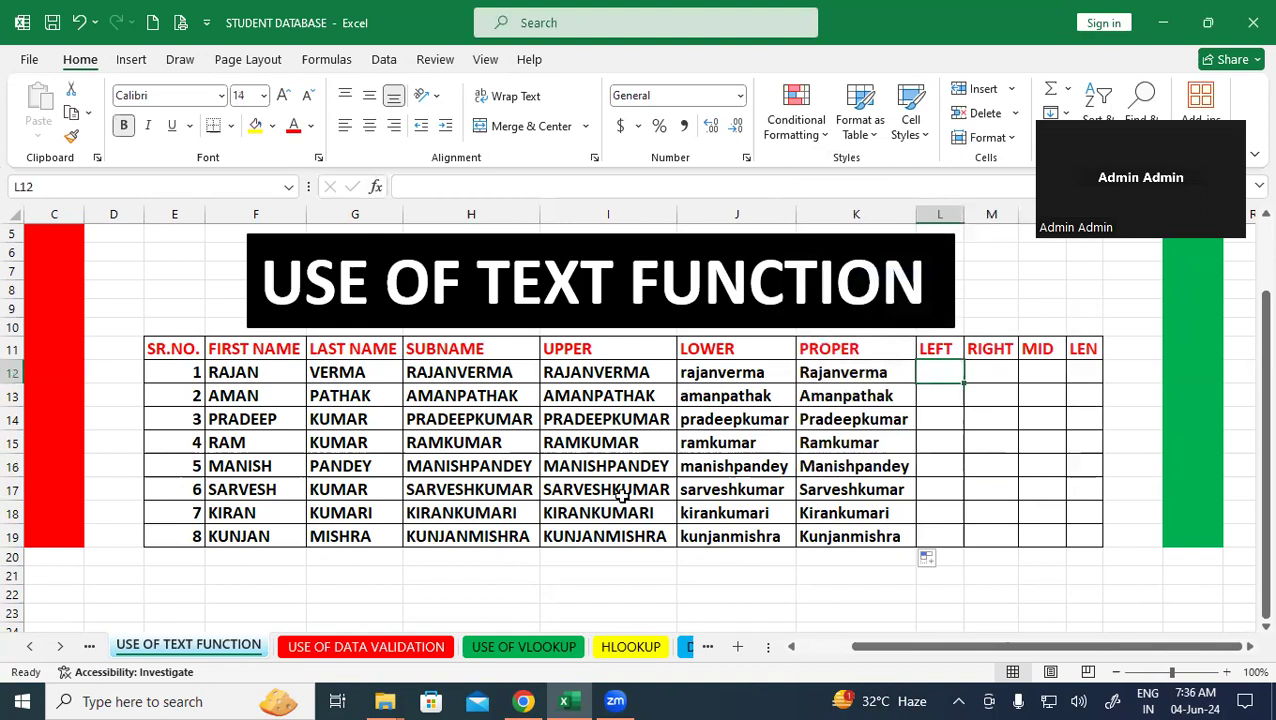
left_click(471, 373)
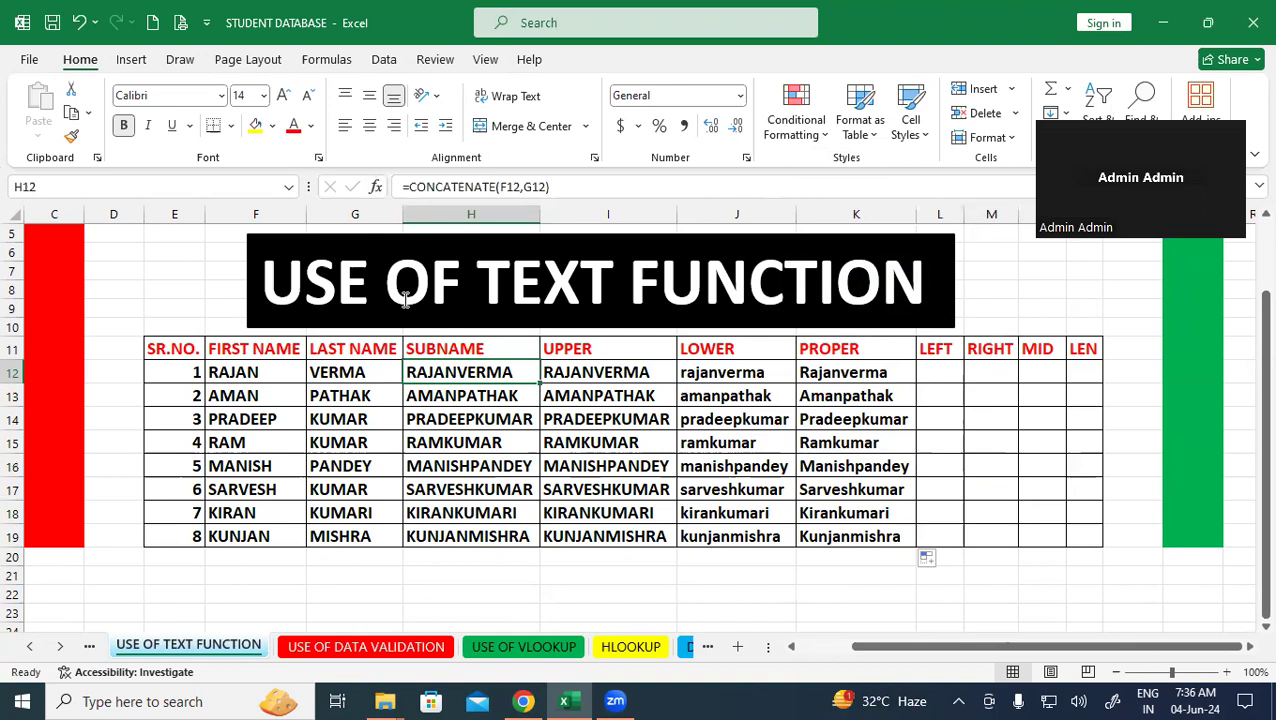
left_click(946, 375)
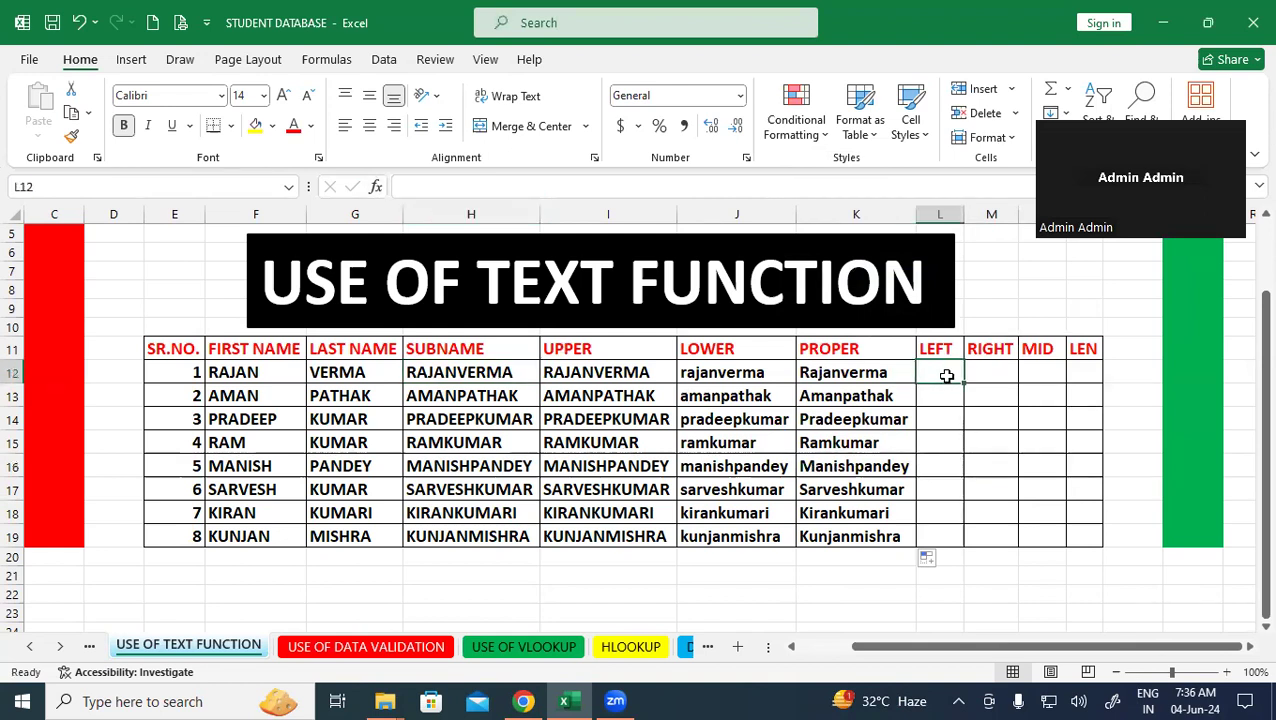
type("=")
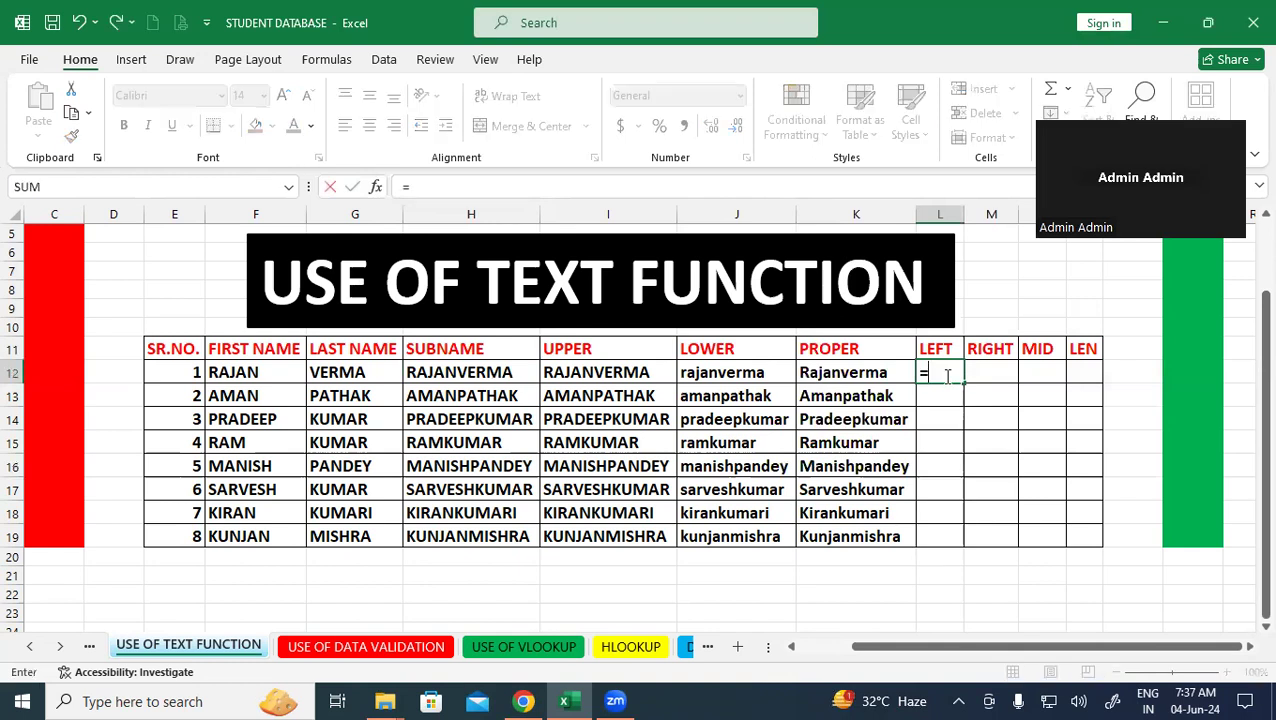
type("left")
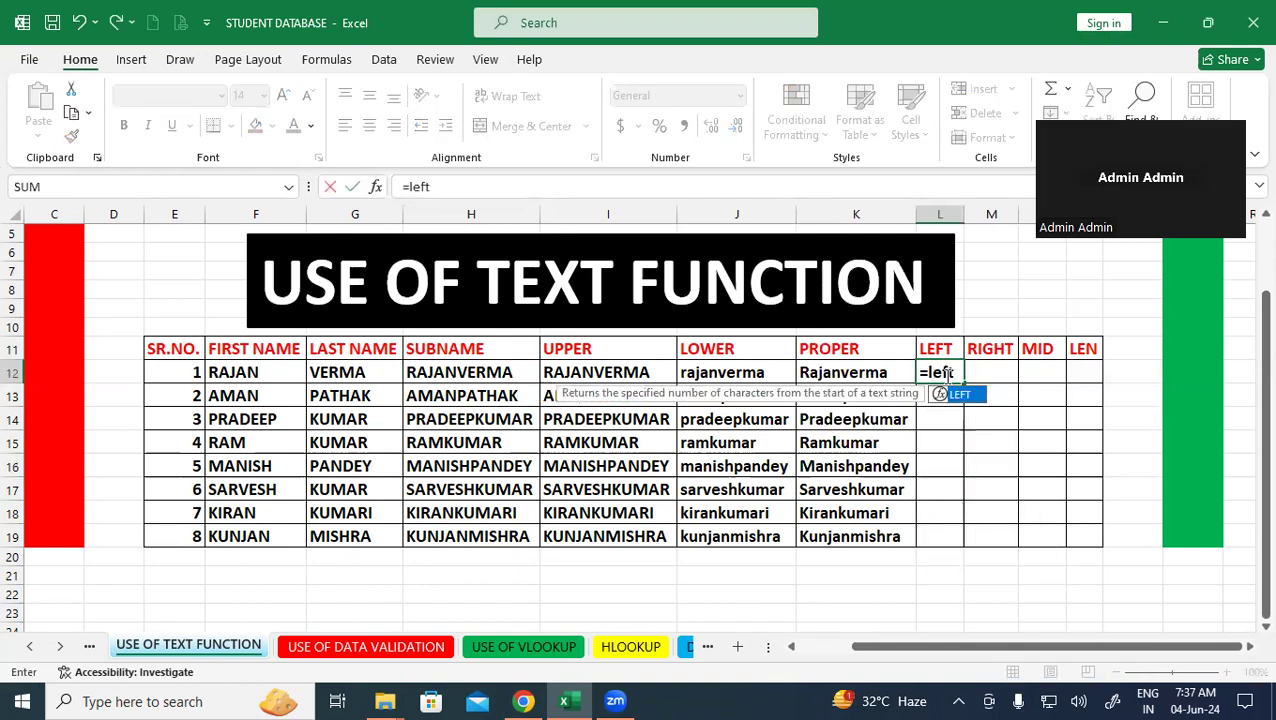
type("(")
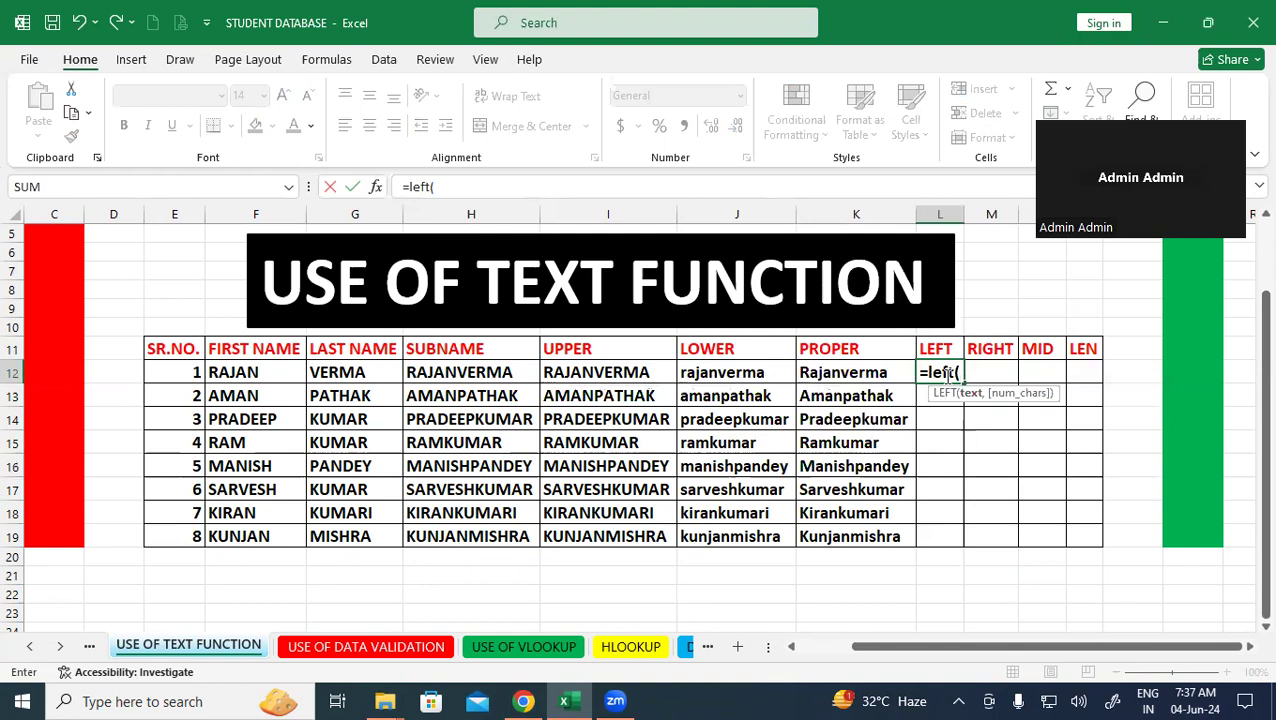
left_click(512, 378)
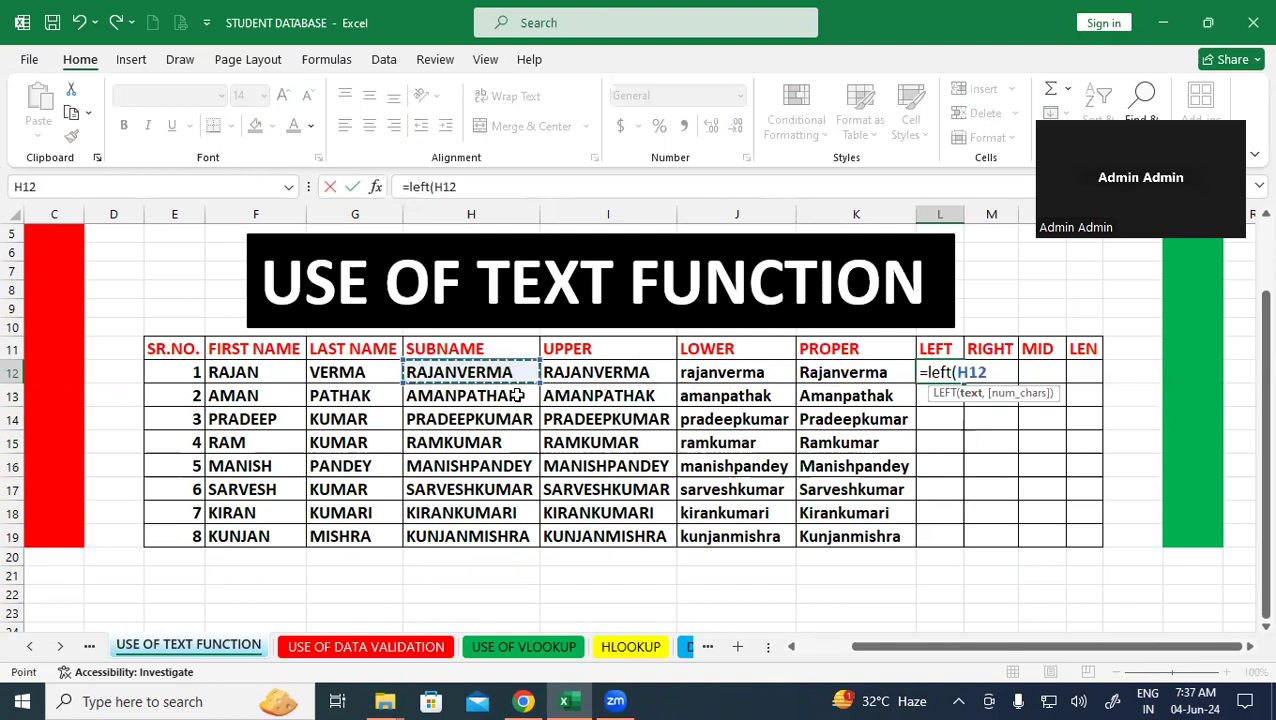
type(",")
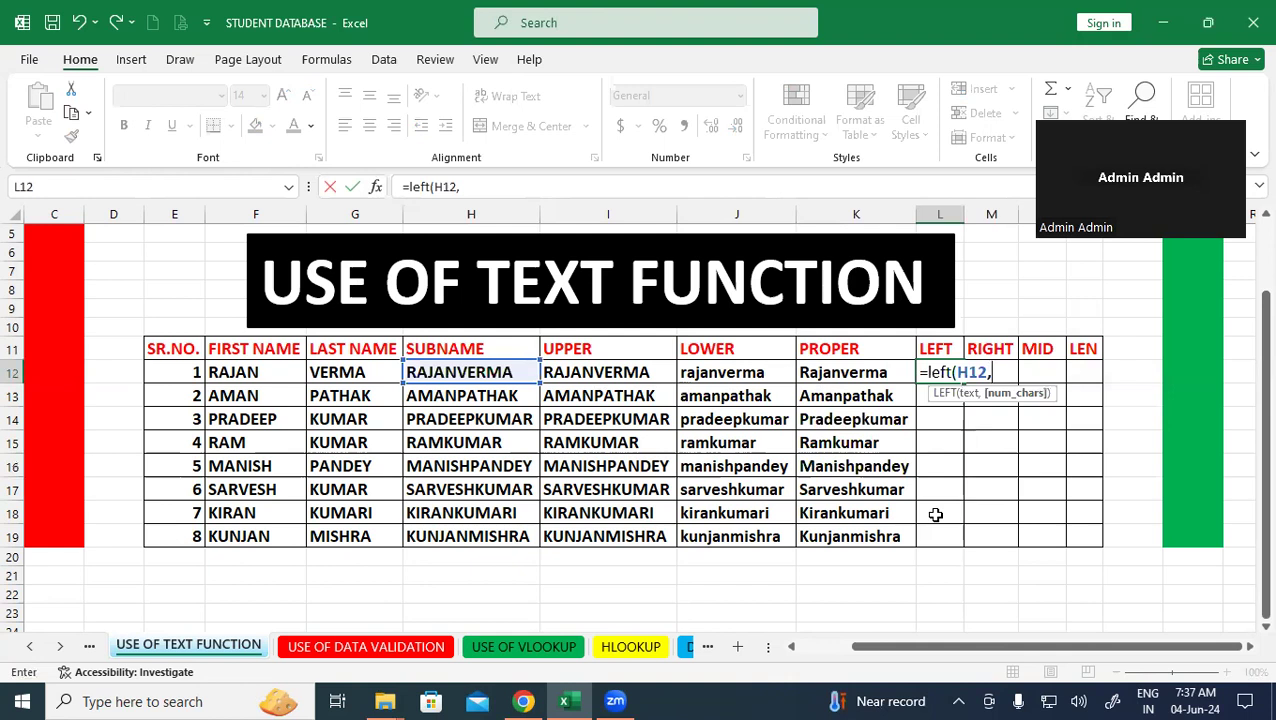
type("3")
type(")")
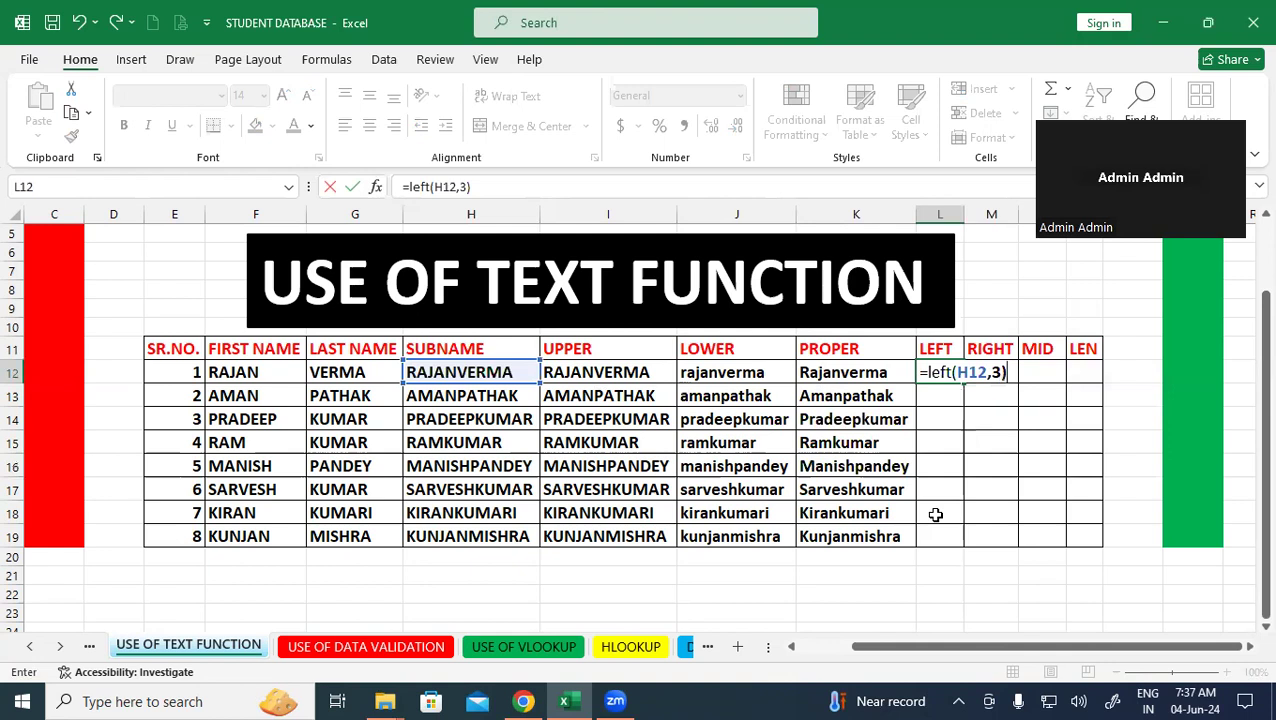
key("Return")
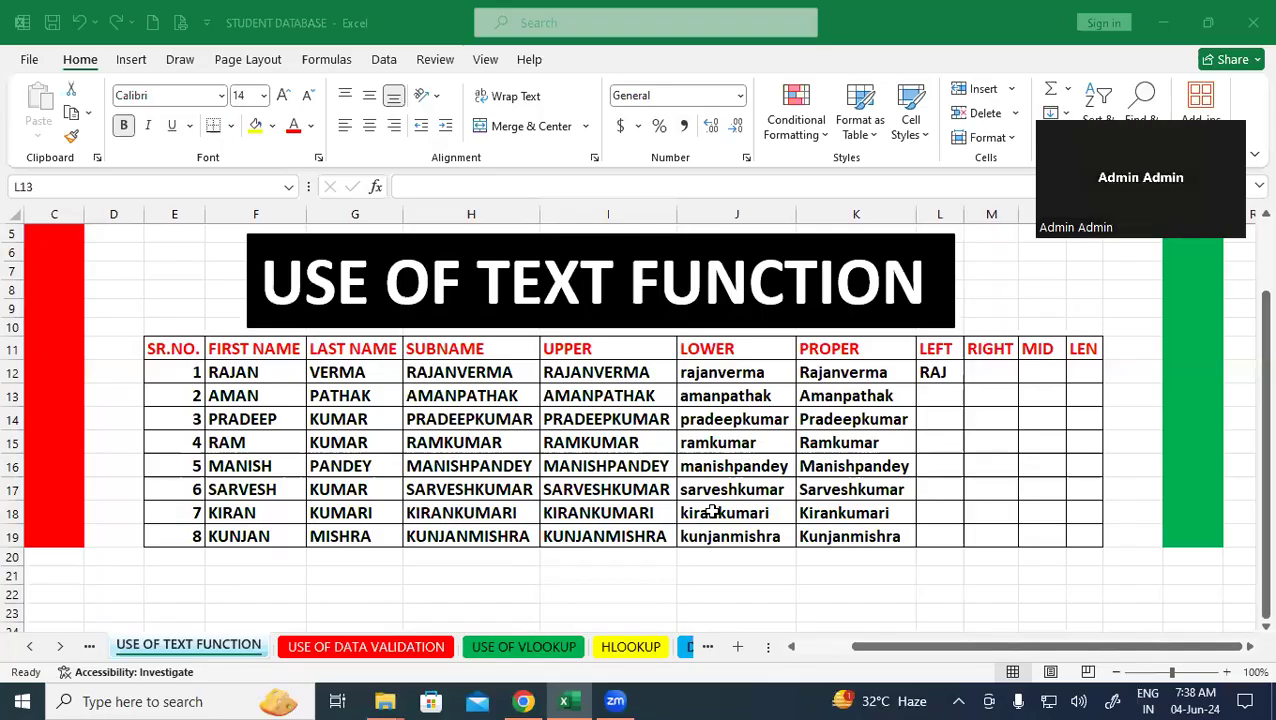
left_click(948, 372)
key("Delete")
left_click(966, 446)
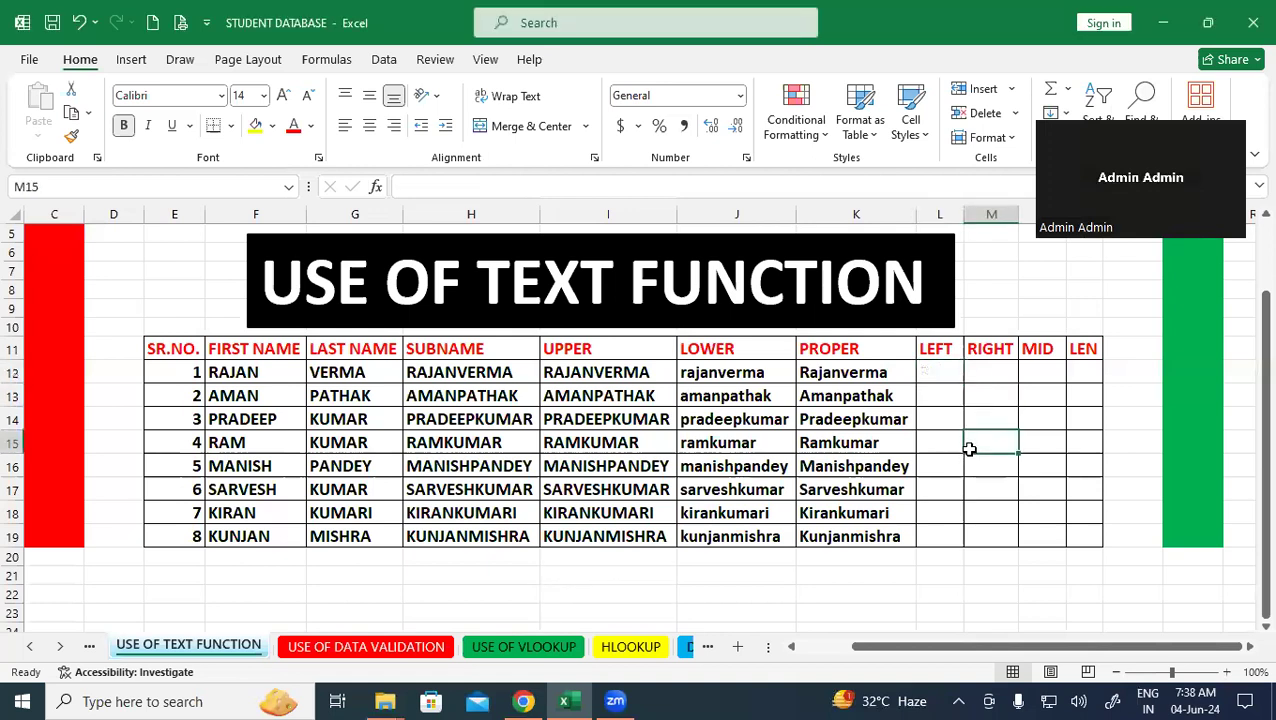
Enter =LEFT(H12,2) in L12 and copy it down to L19, RA through KU.
left_click(941, 375)
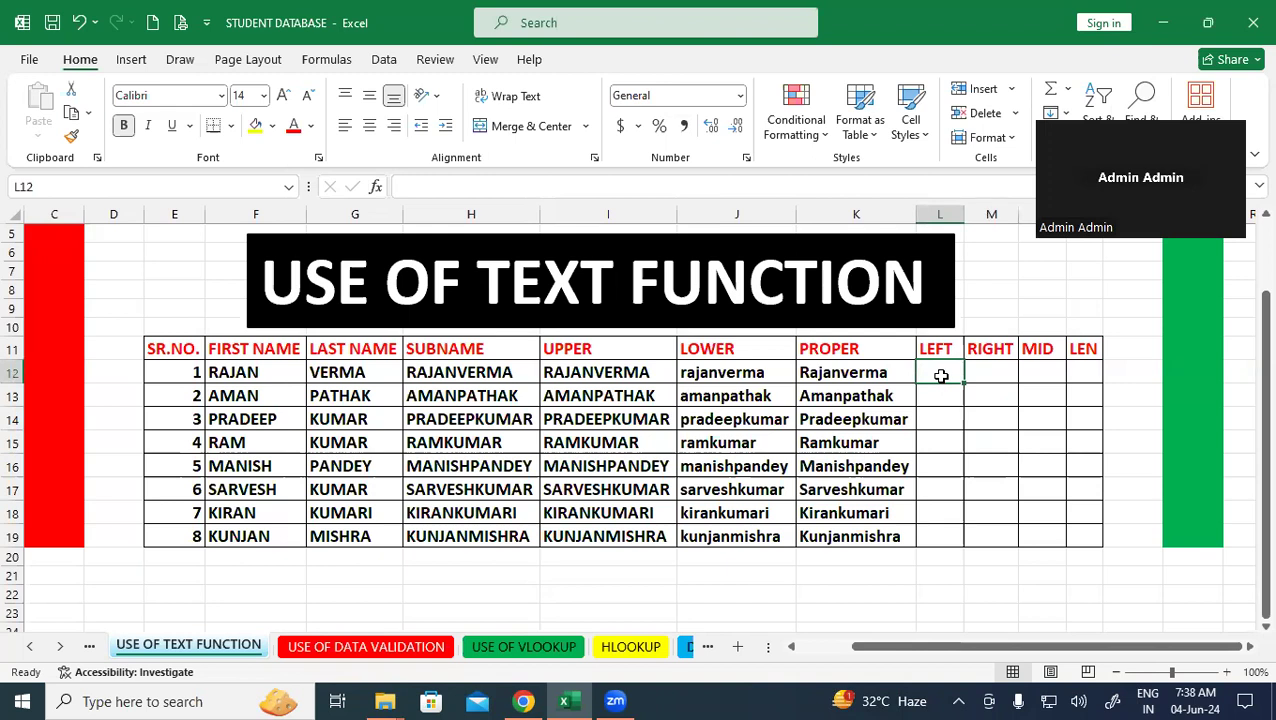
type("=")
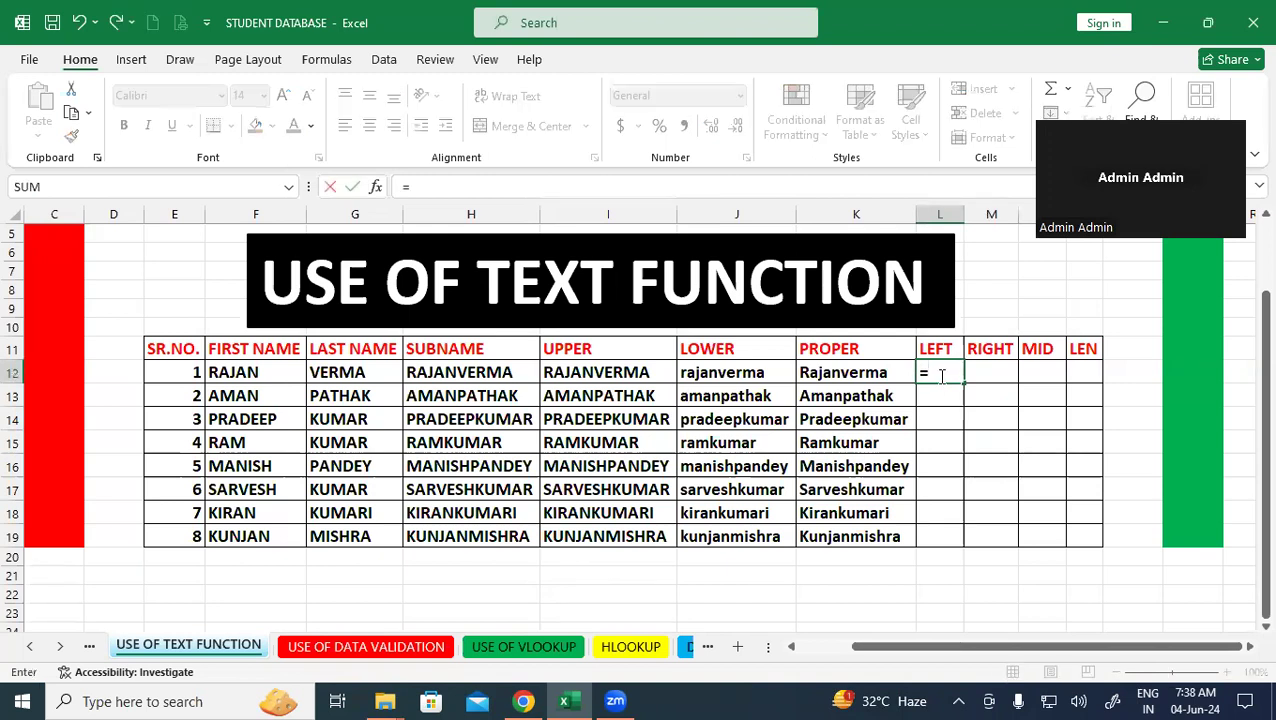
type("left")
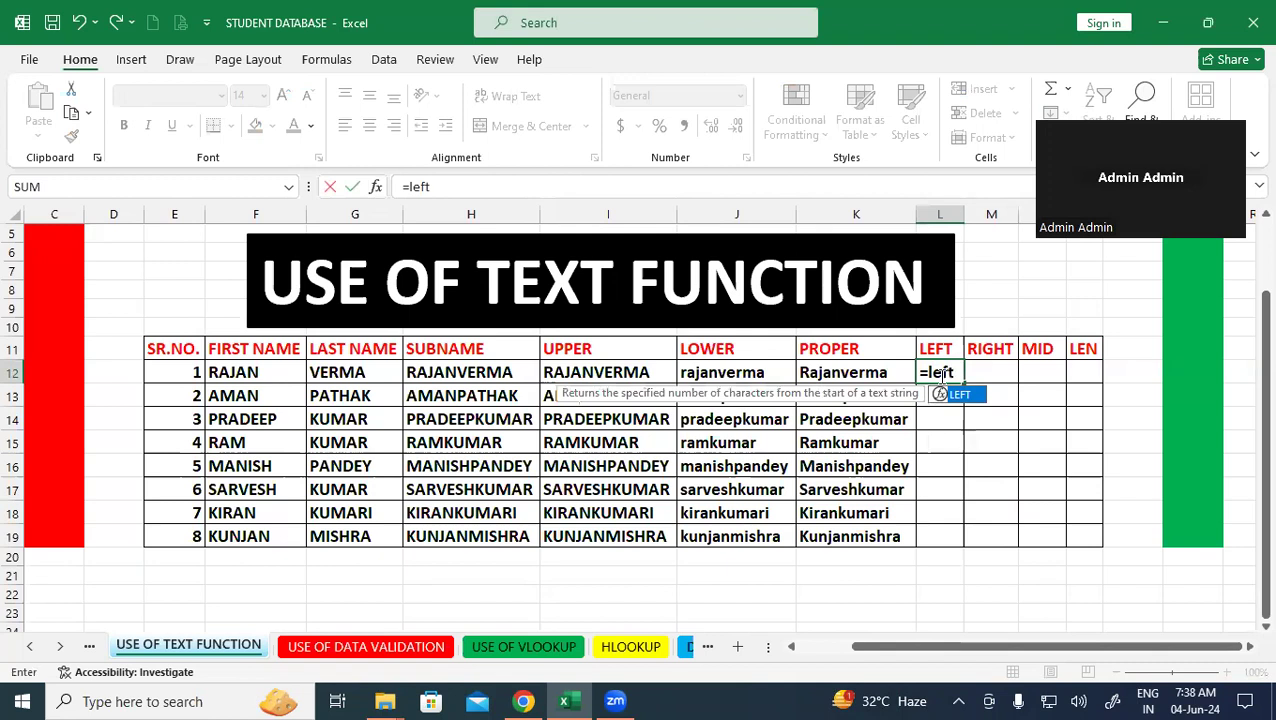
type("(")
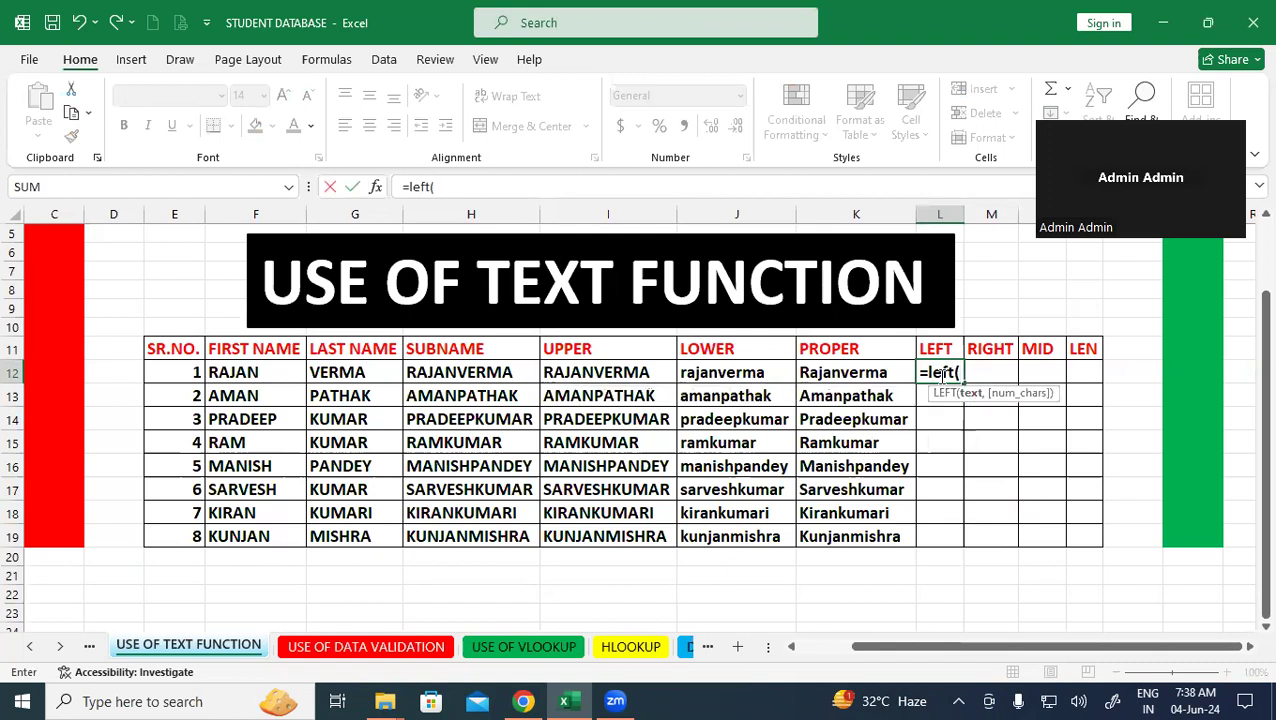
left_click(466, 372)
type(",")
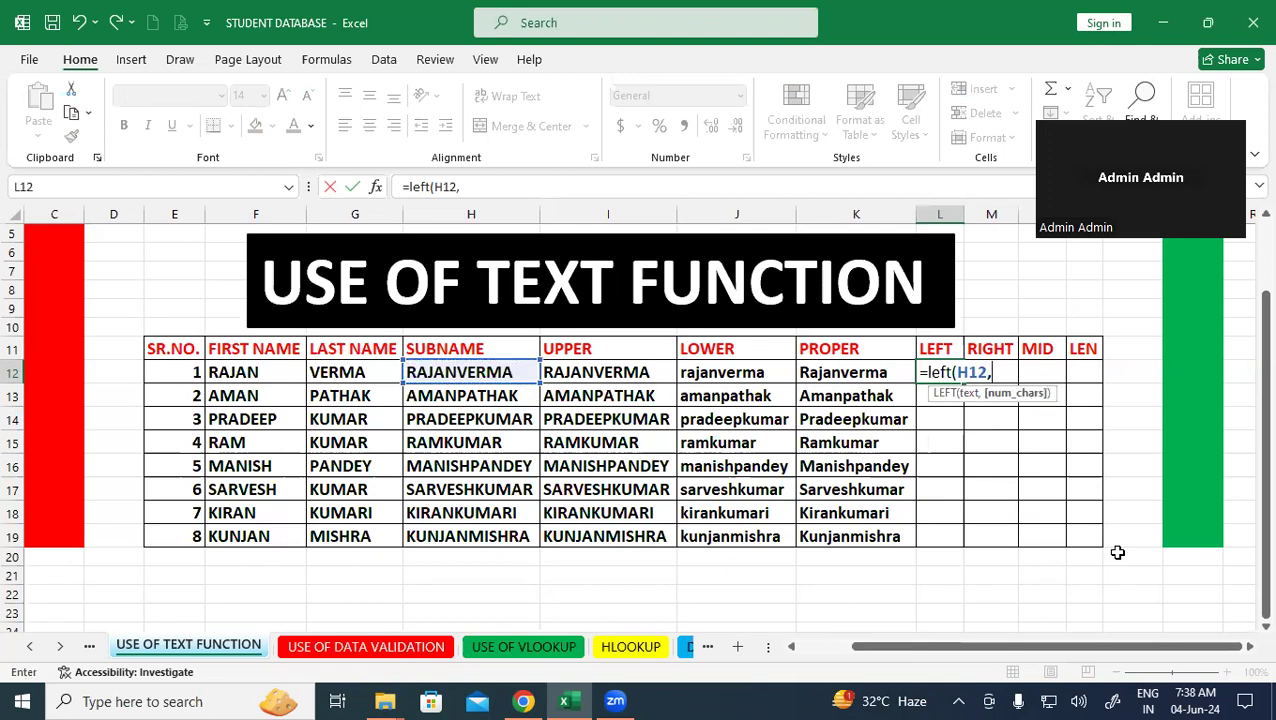
type("2)")
key("Return")
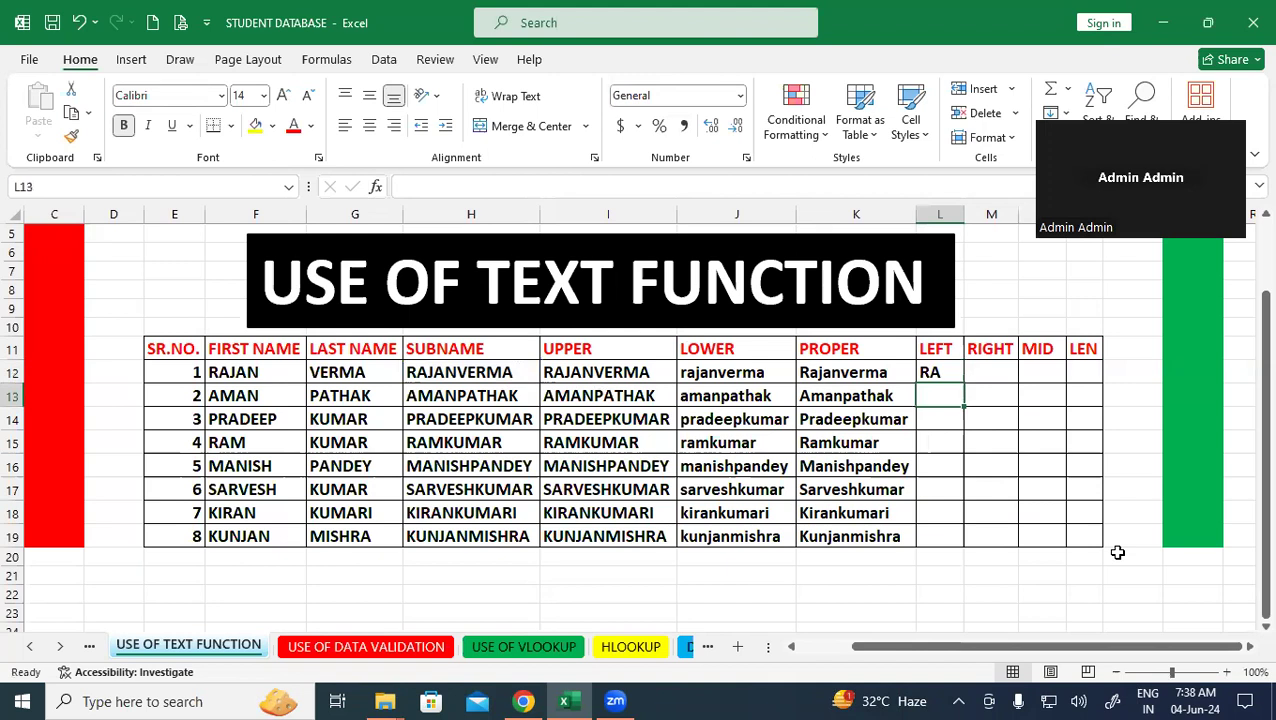
left_click(933, 368)
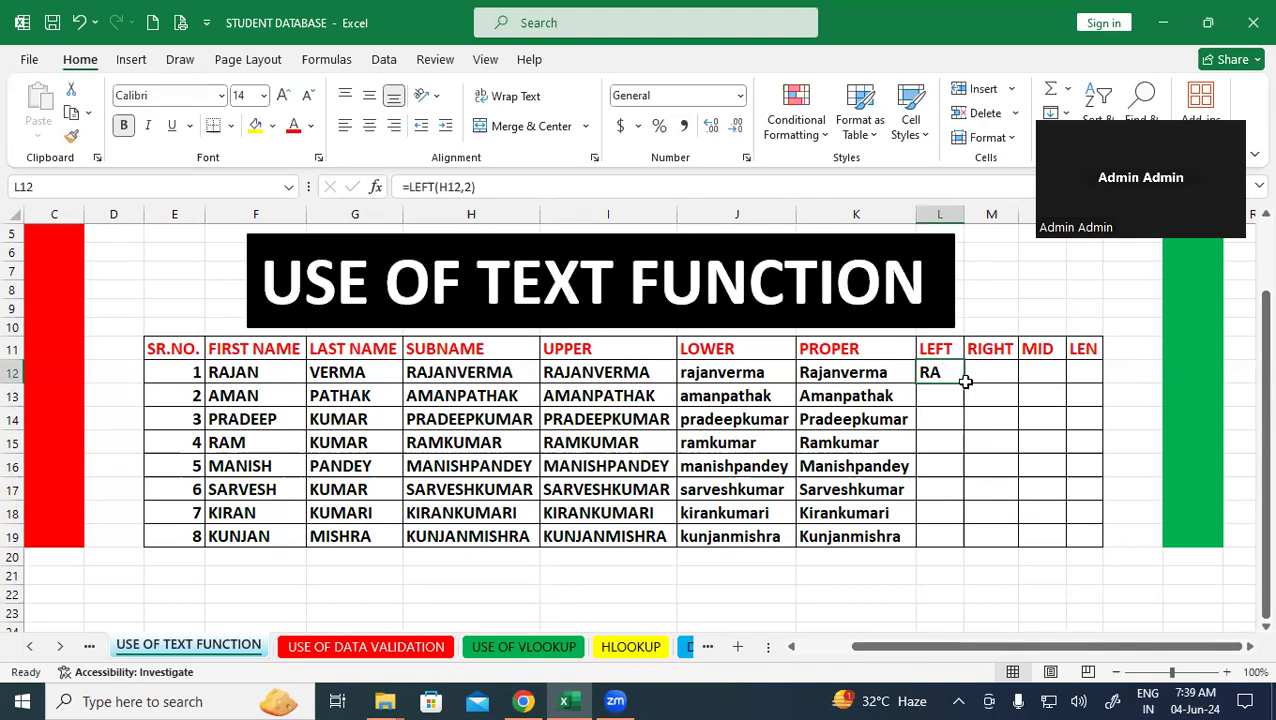
double_click(961, 381)
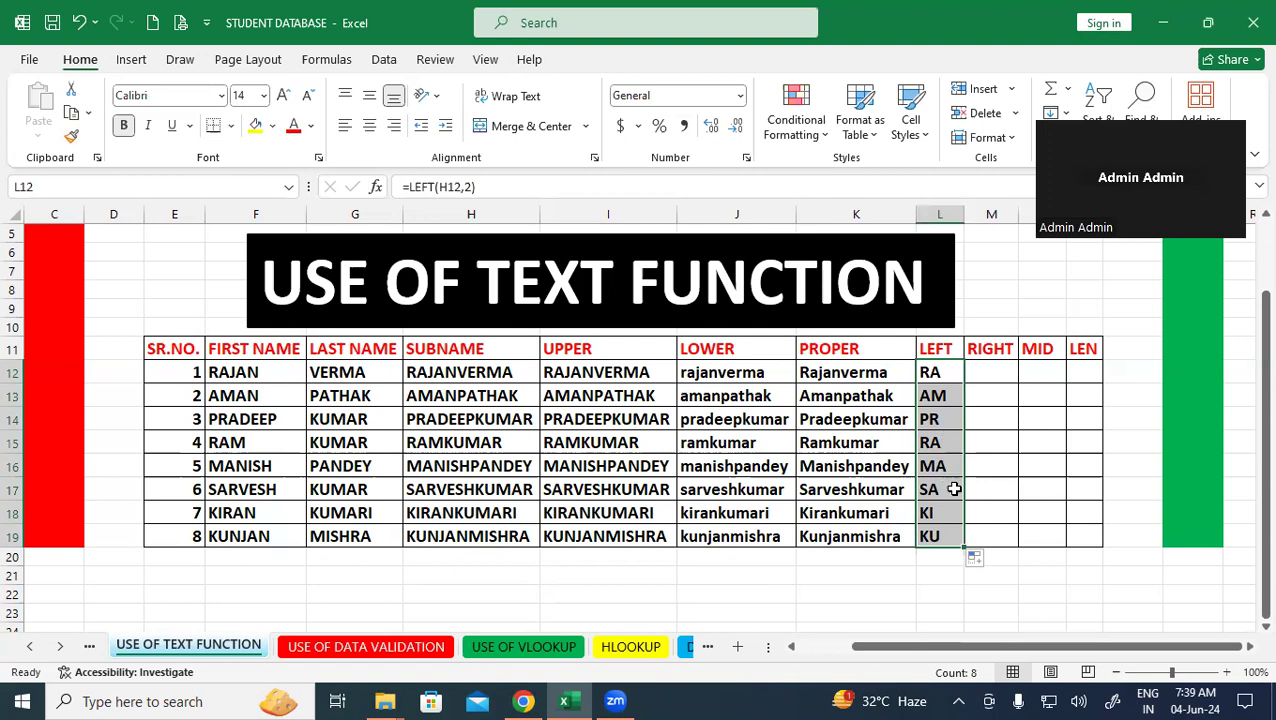
left_click(1022, 535)
left_click(988, 368)
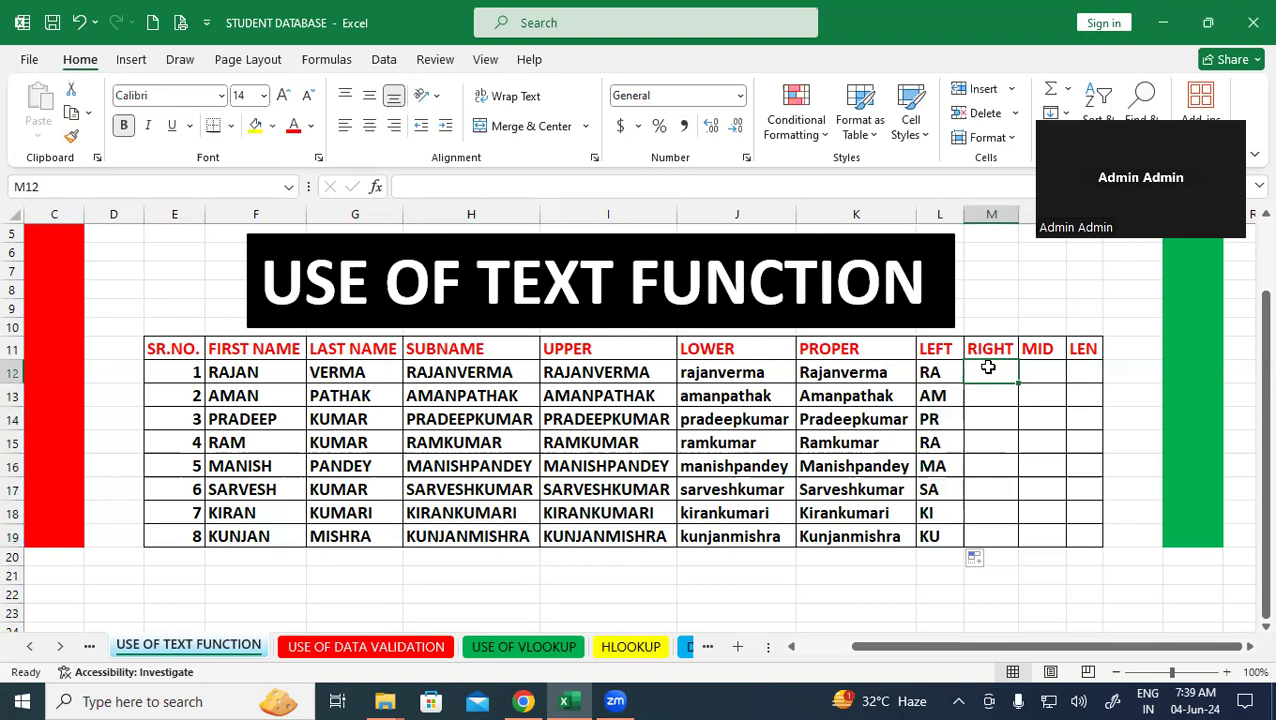
Enter =RIGHT(H12,3) in M12 and fill it down to M19, RMA through HRA.
type("=")
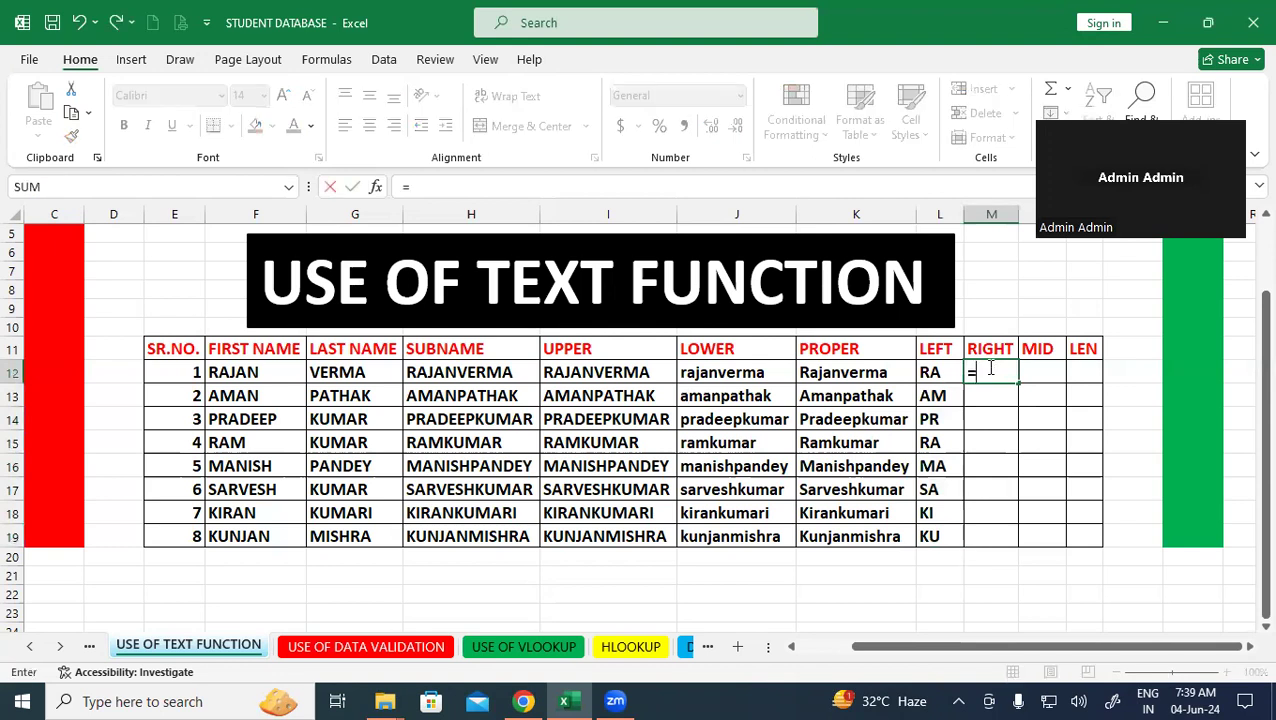
type("right(")
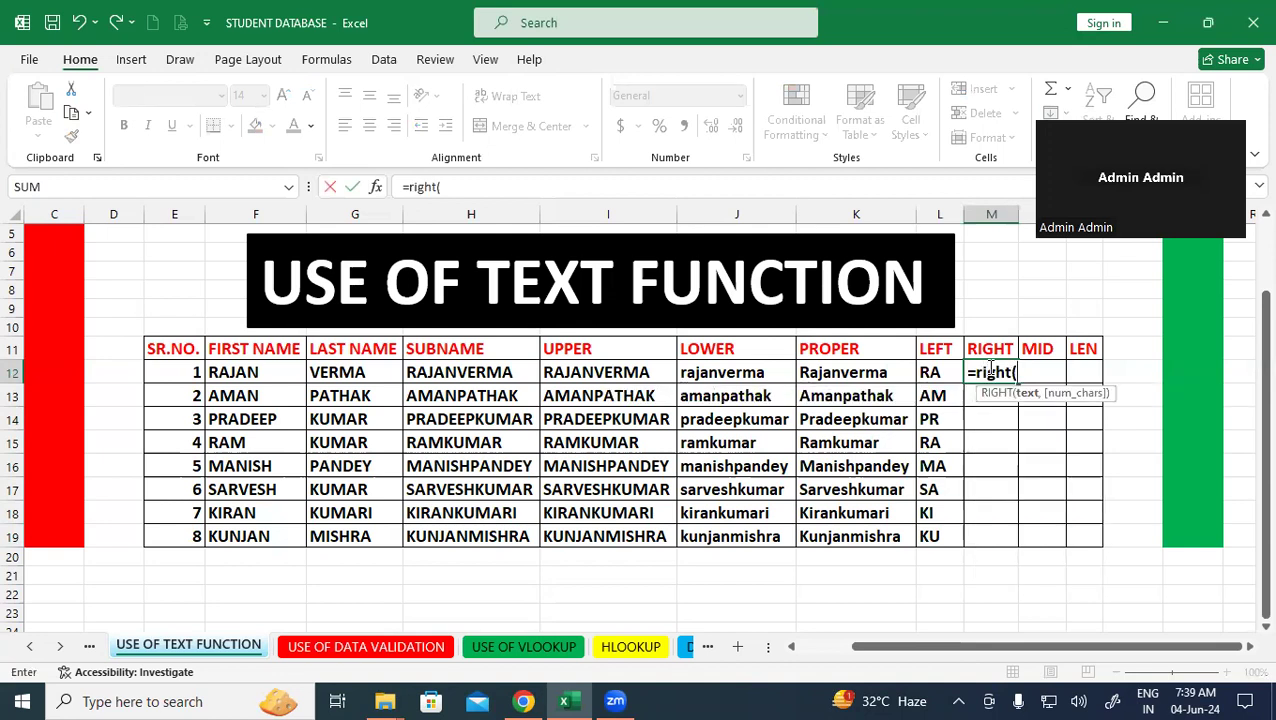
left_click(458, 373)
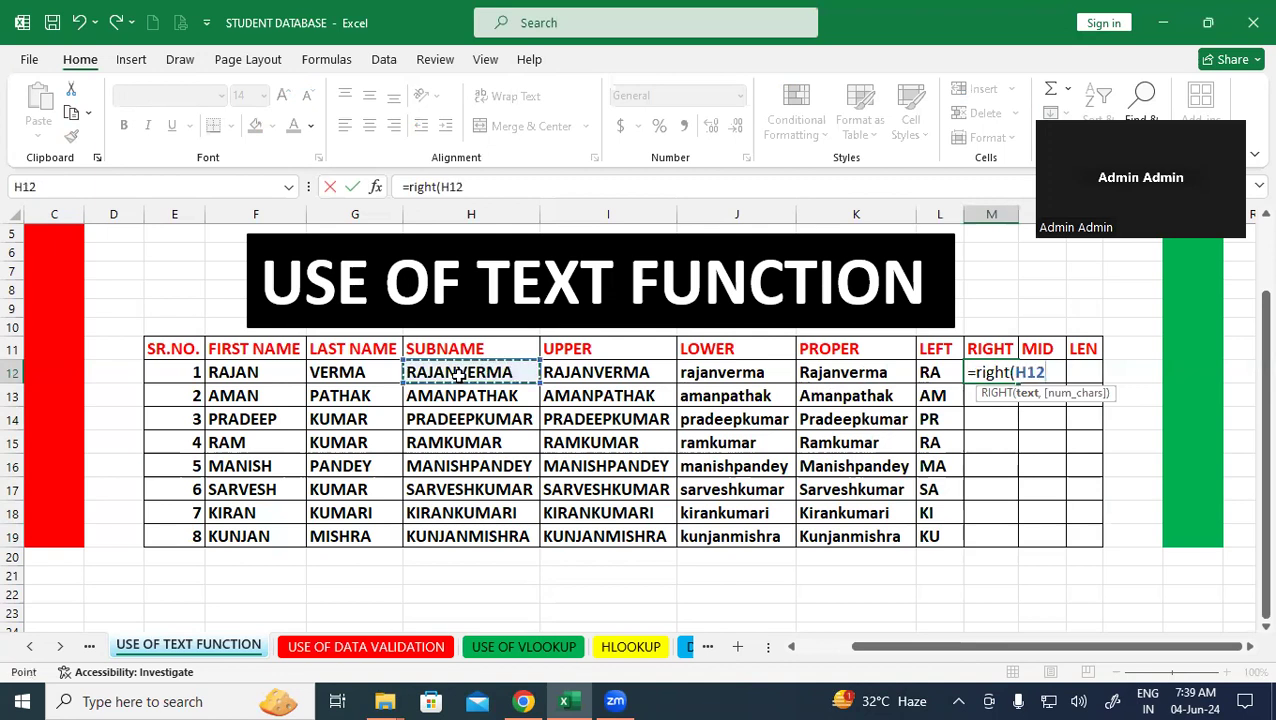
type(",")
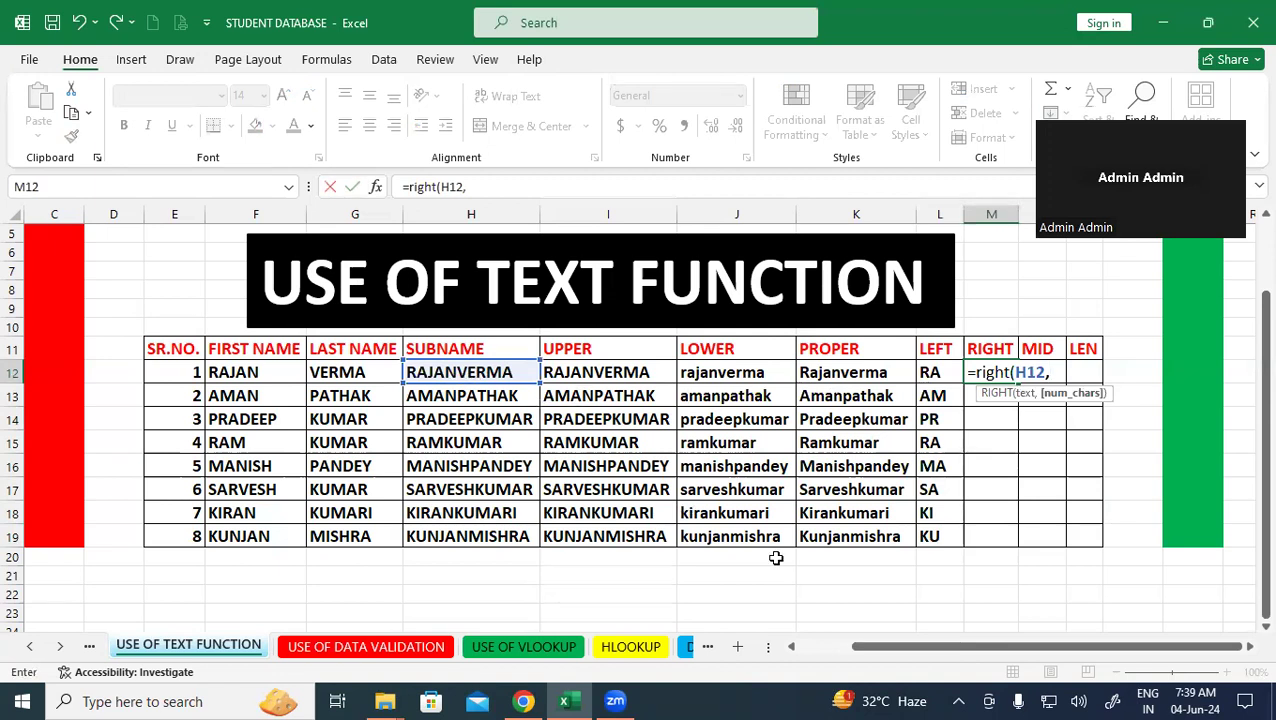
type("3")
type(")")
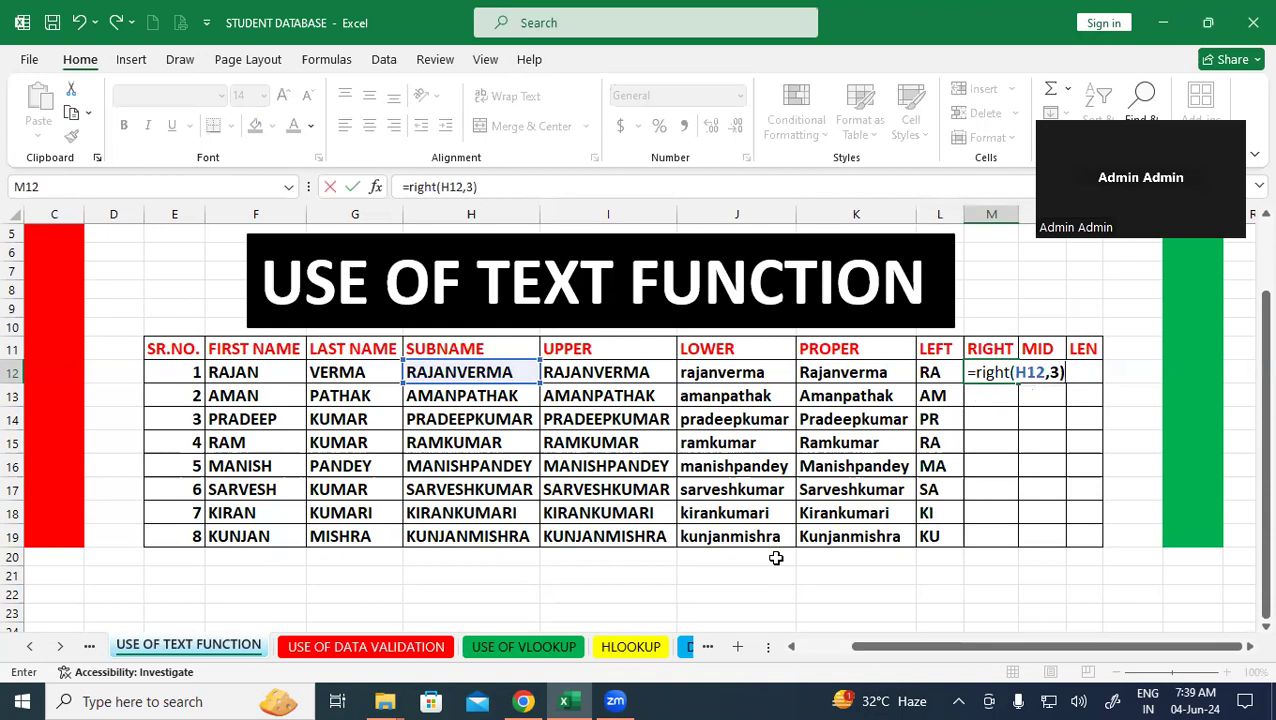
key("Return")
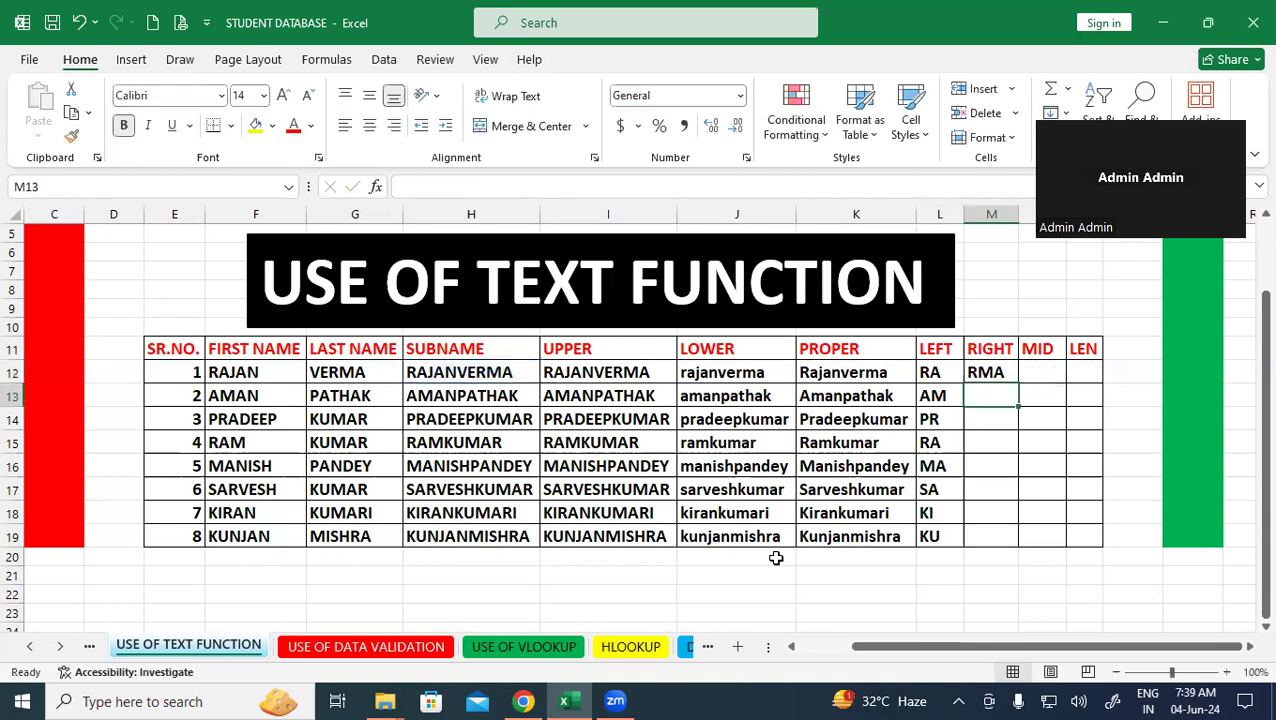
left_click(988, 373)
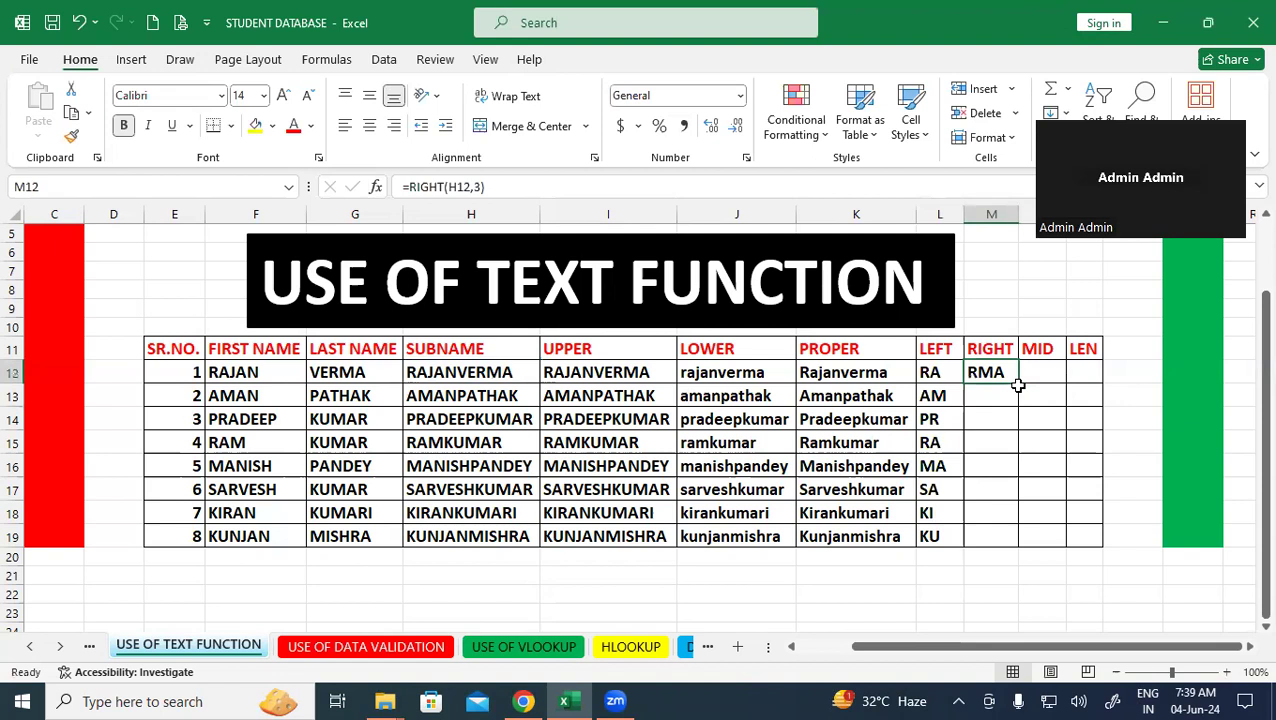
double_click(1018, 383)
left_click(1074, 460)
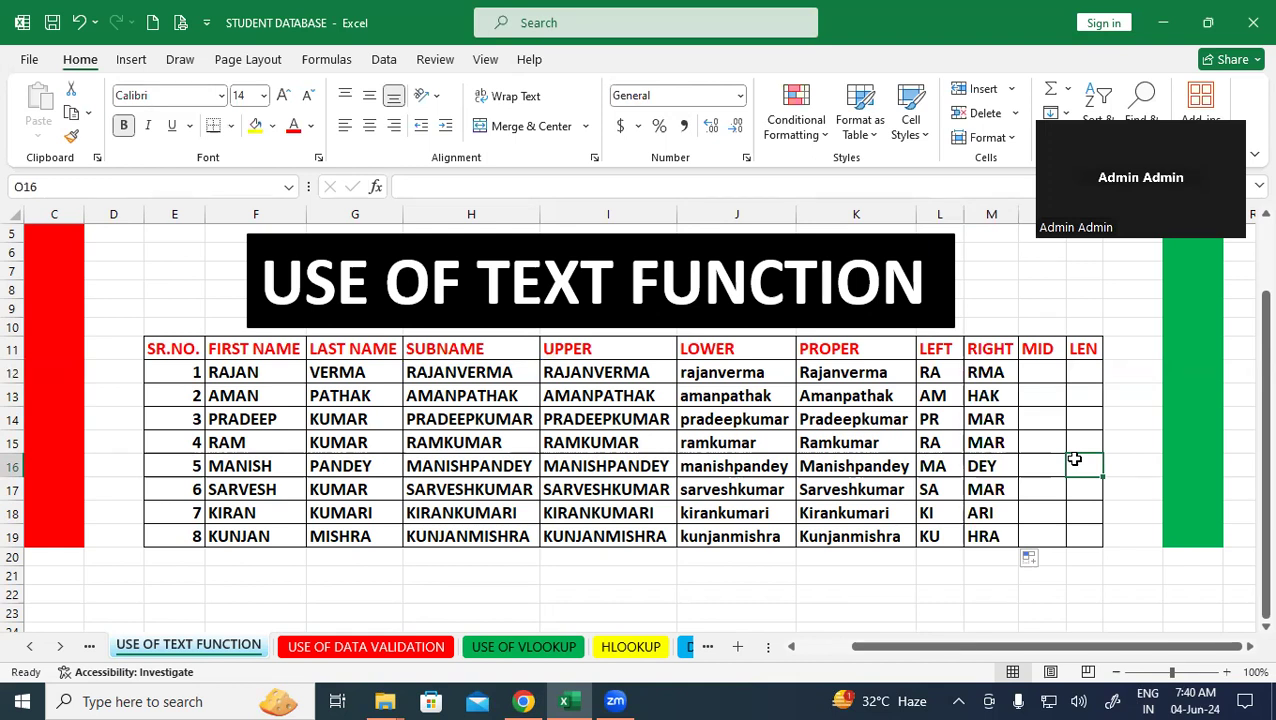
Enter =MID(H12,2,2) in N12 to extract from the first SUBNAME.
left_click(1031, 373)
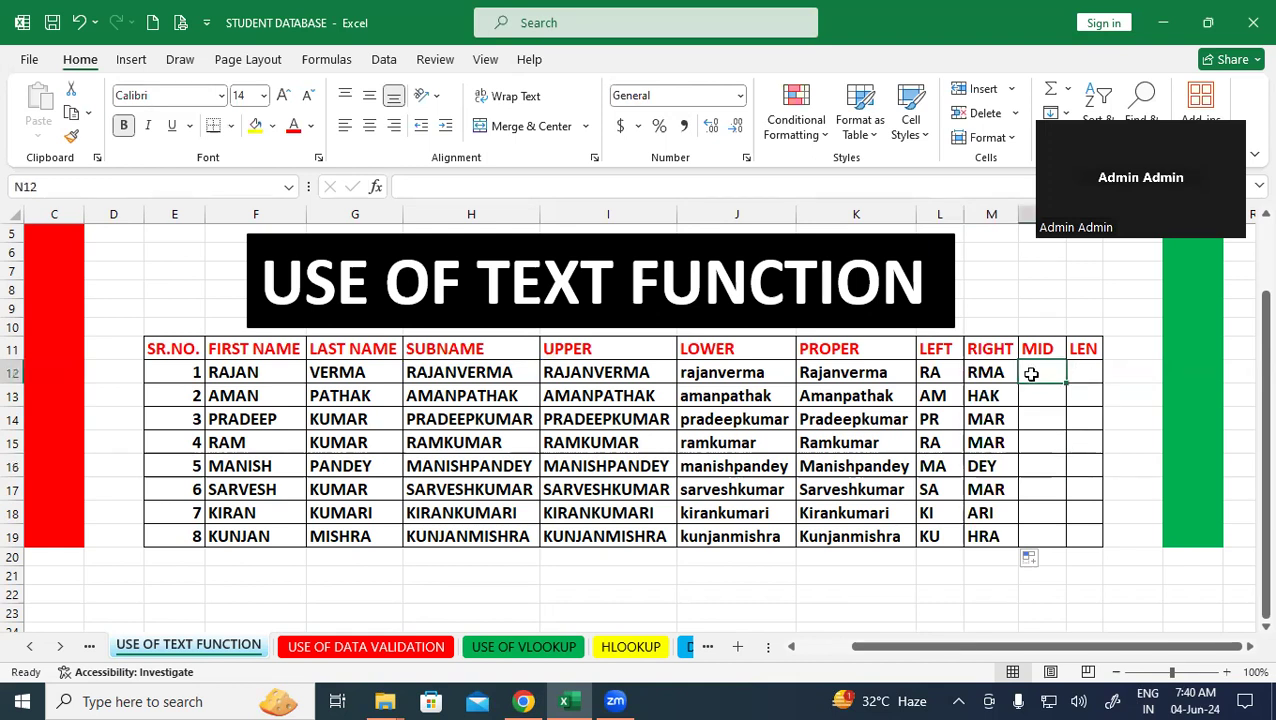
type("=")
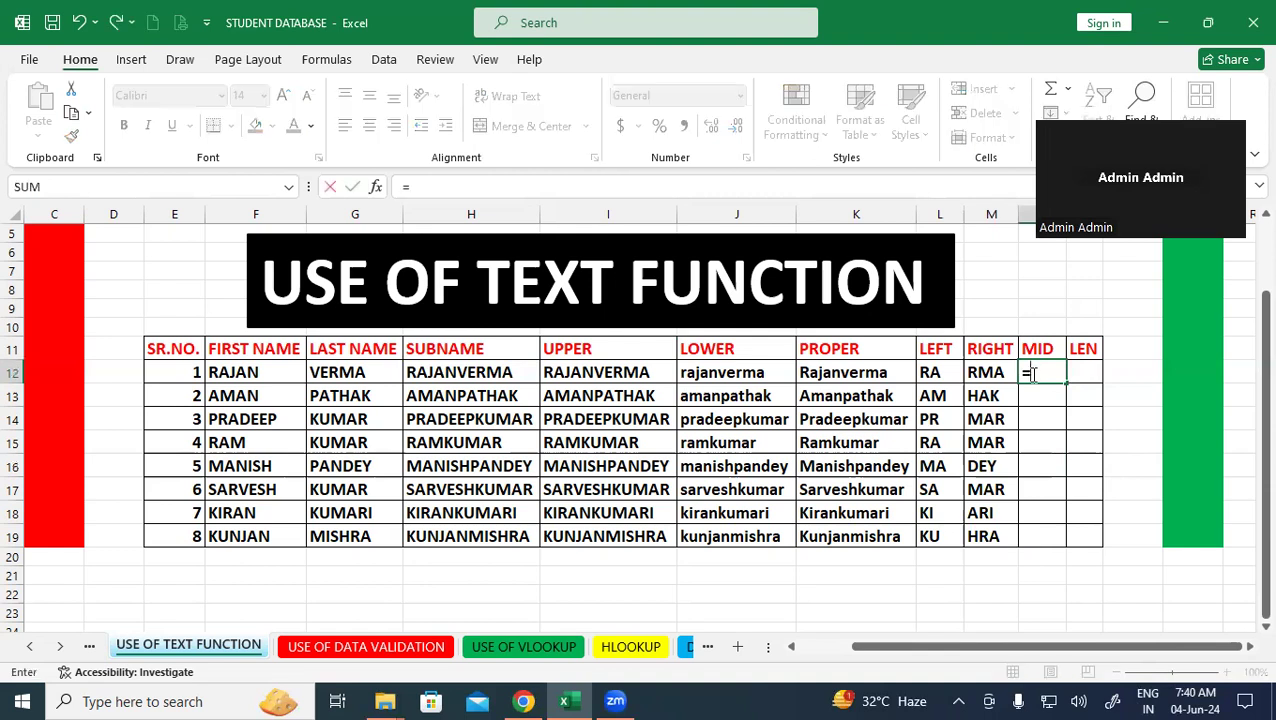
type("mid")
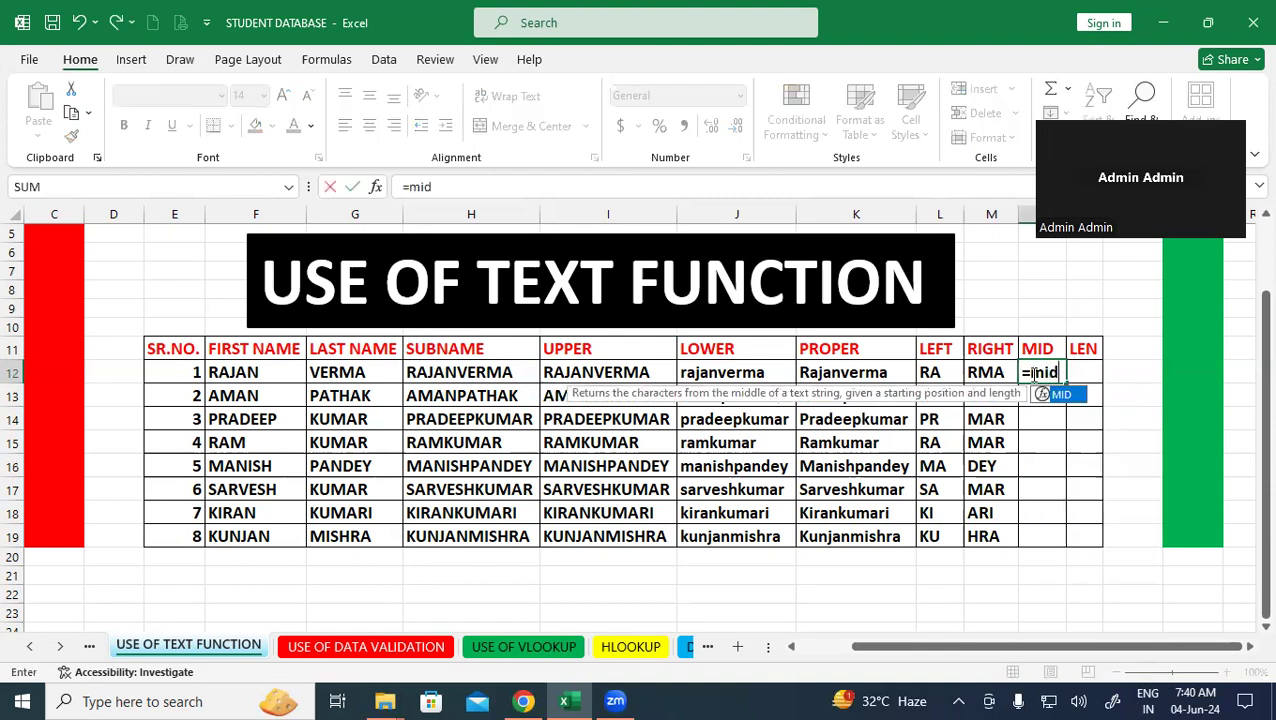
type("(")
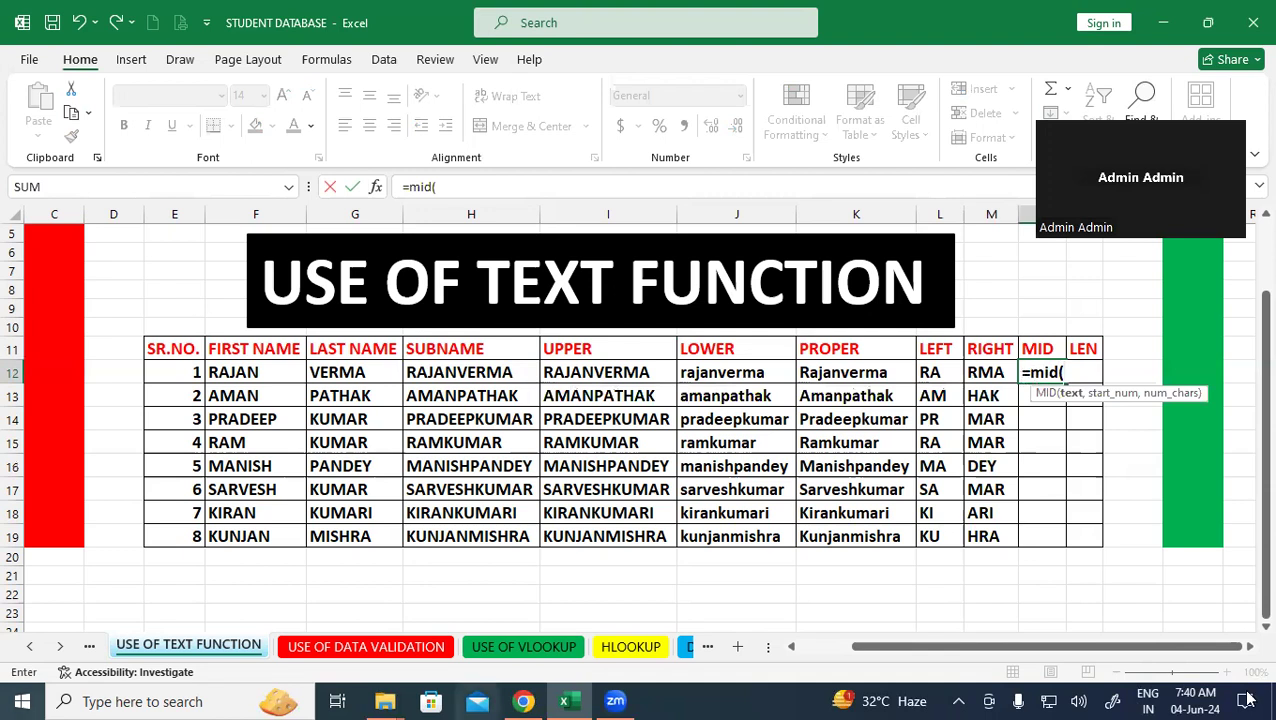
left_click(450, 376)
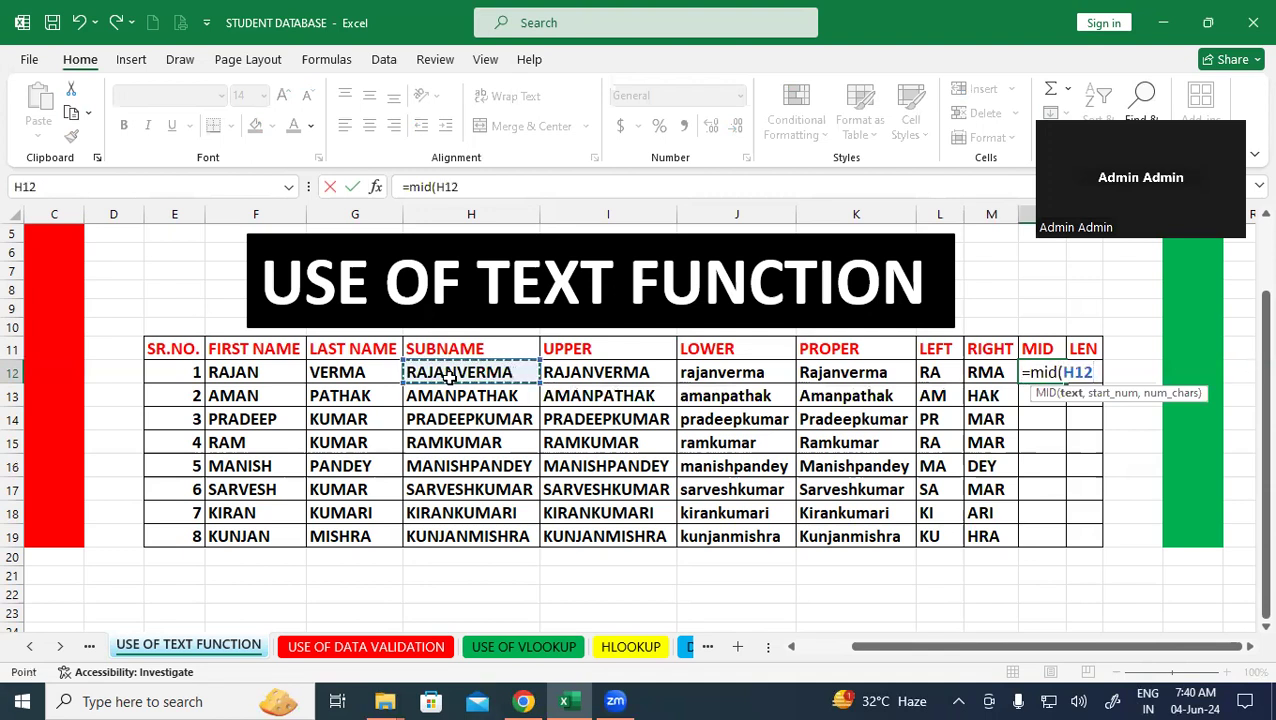
type(",")
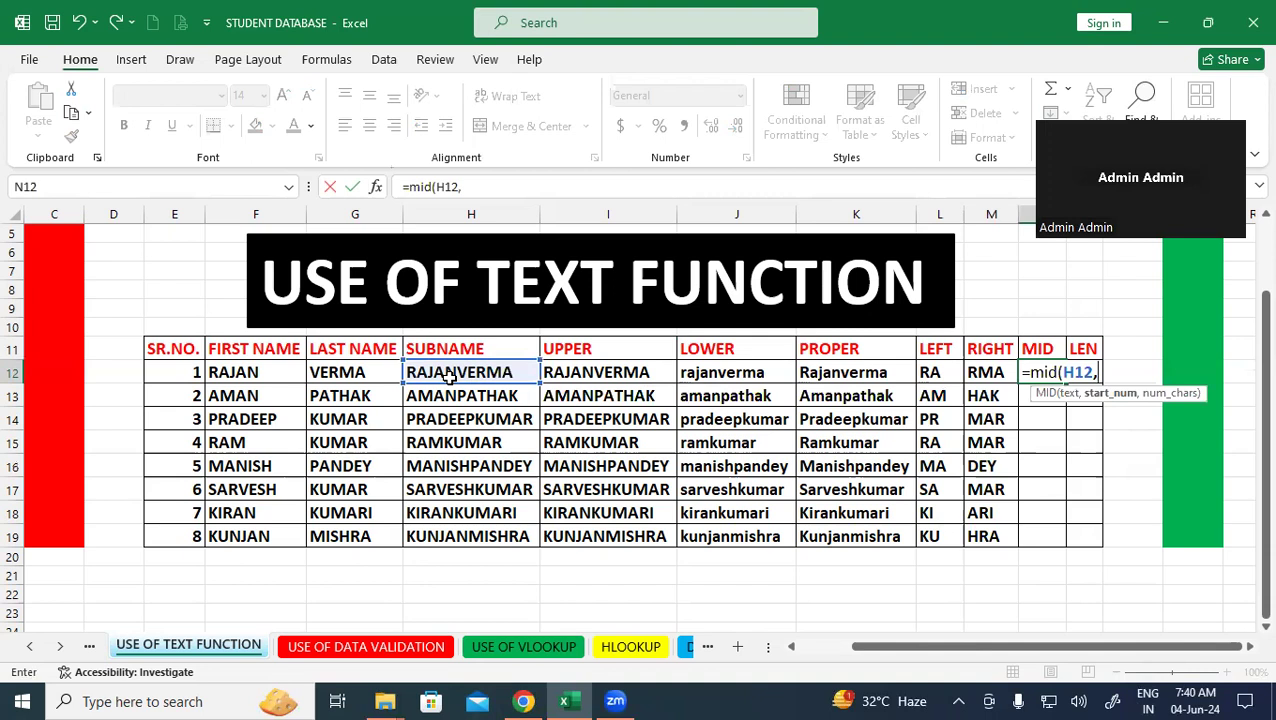
type("2")
type(",")
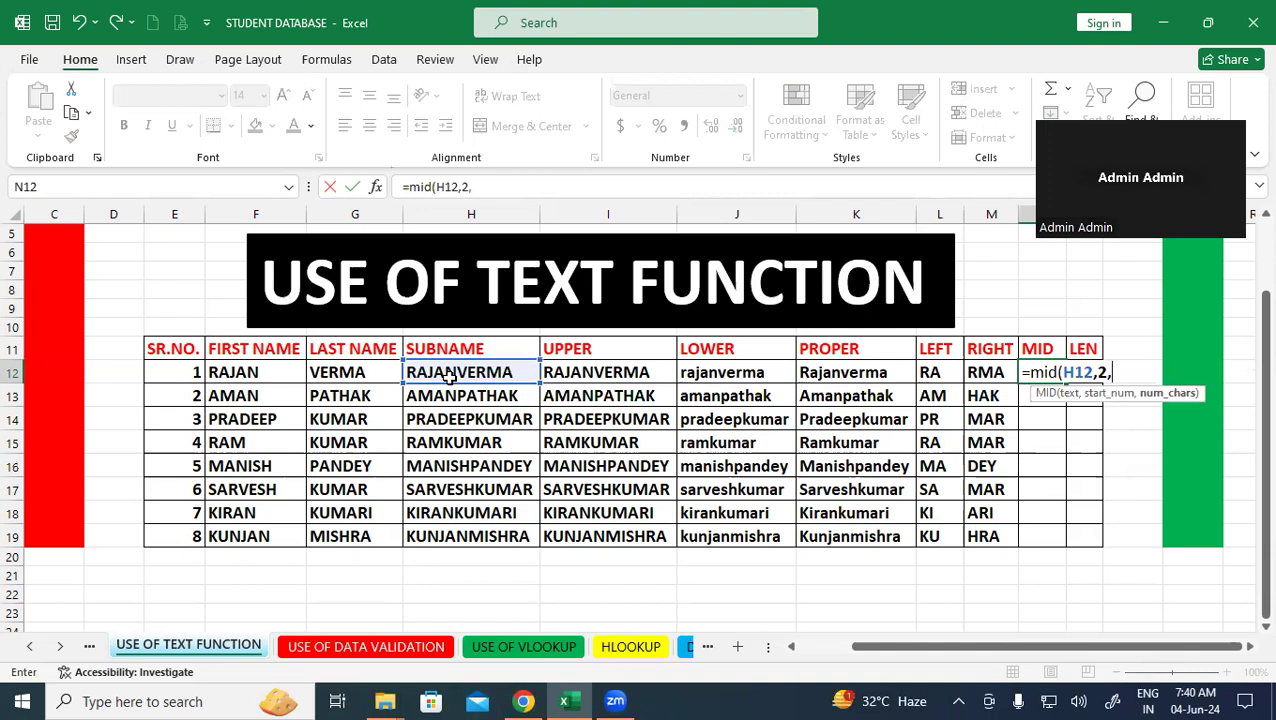
type("2")
type(")")
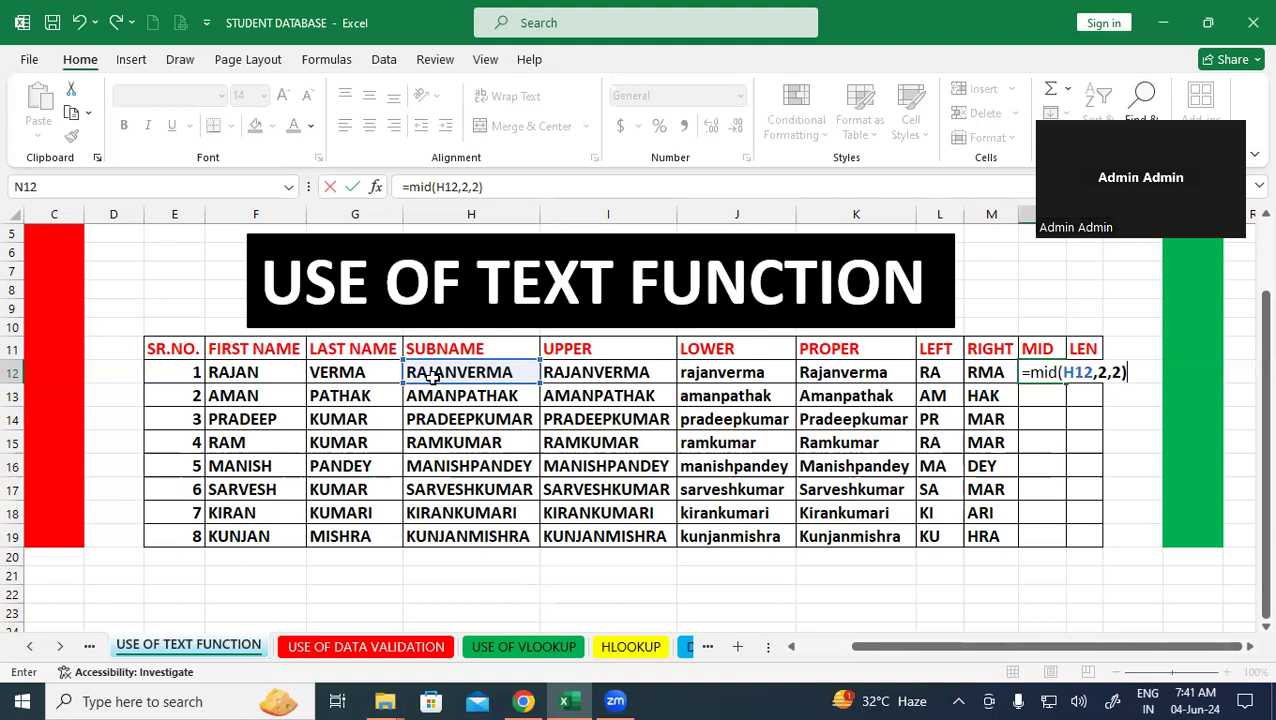
key("Return")
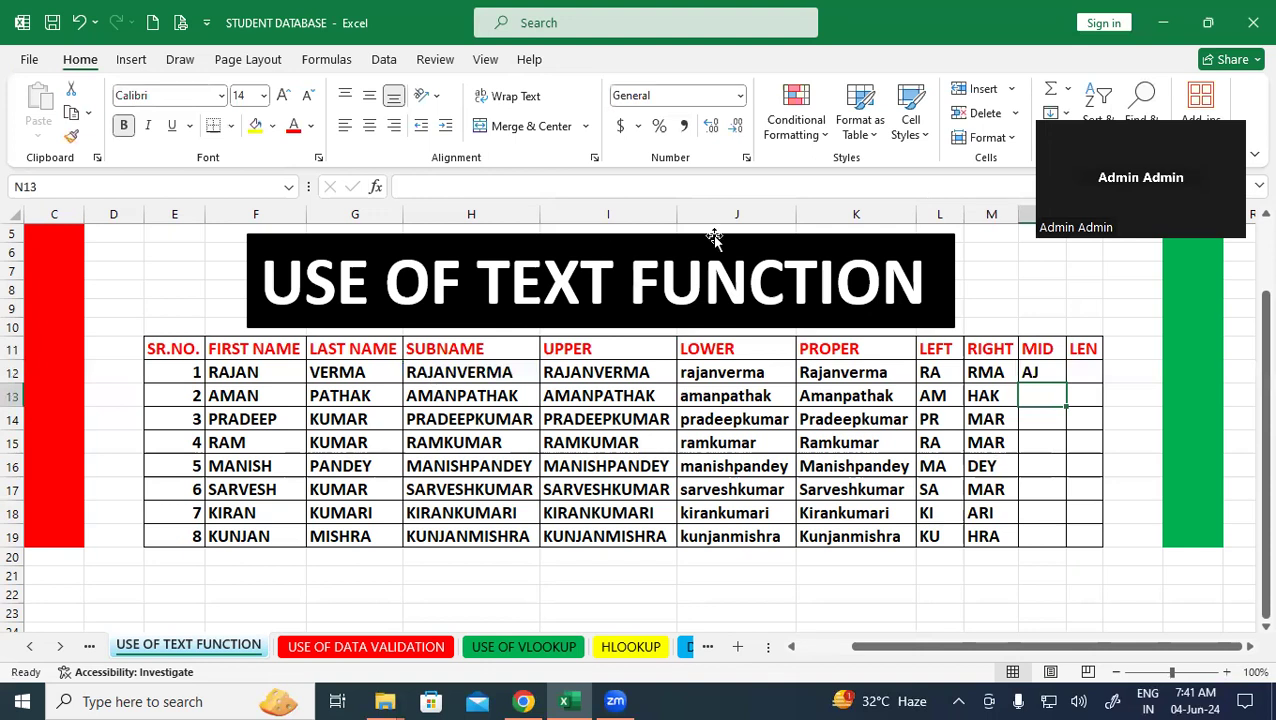
Change the MID start position in N12 from 2 to 3, giving JA.
left_click(1048, 372)
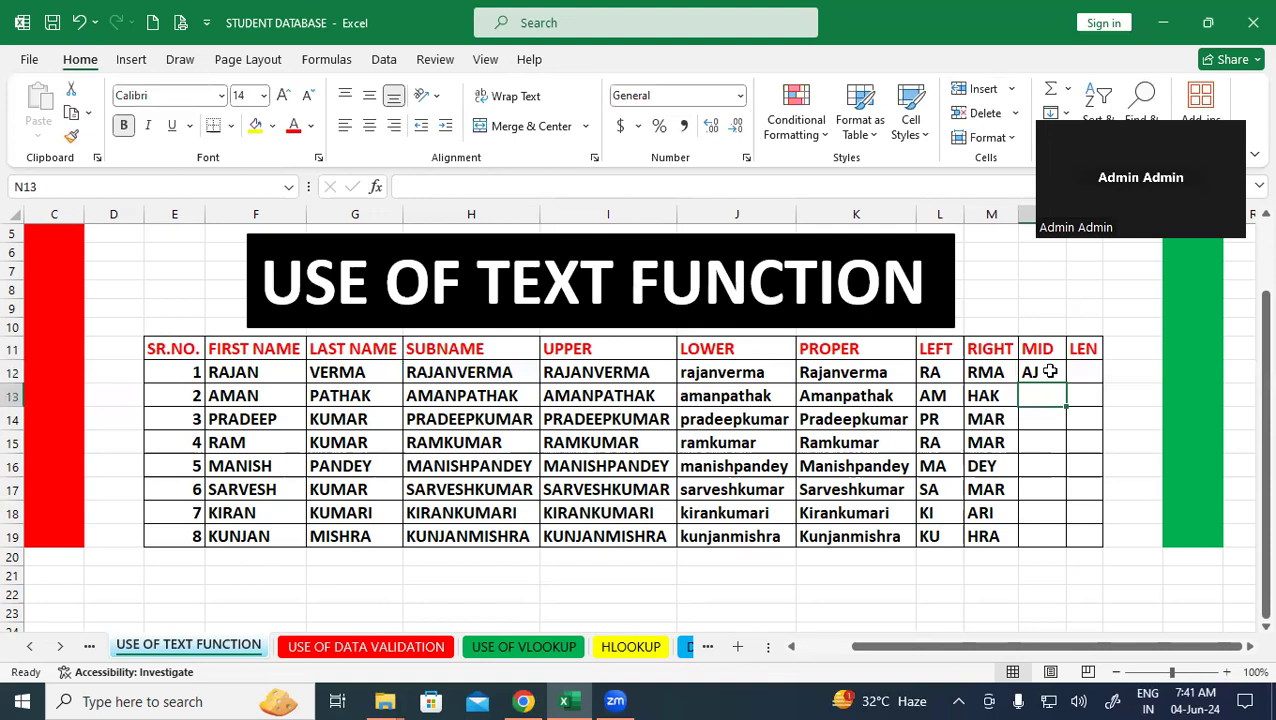
key("F2")
left_click(1110, 372)
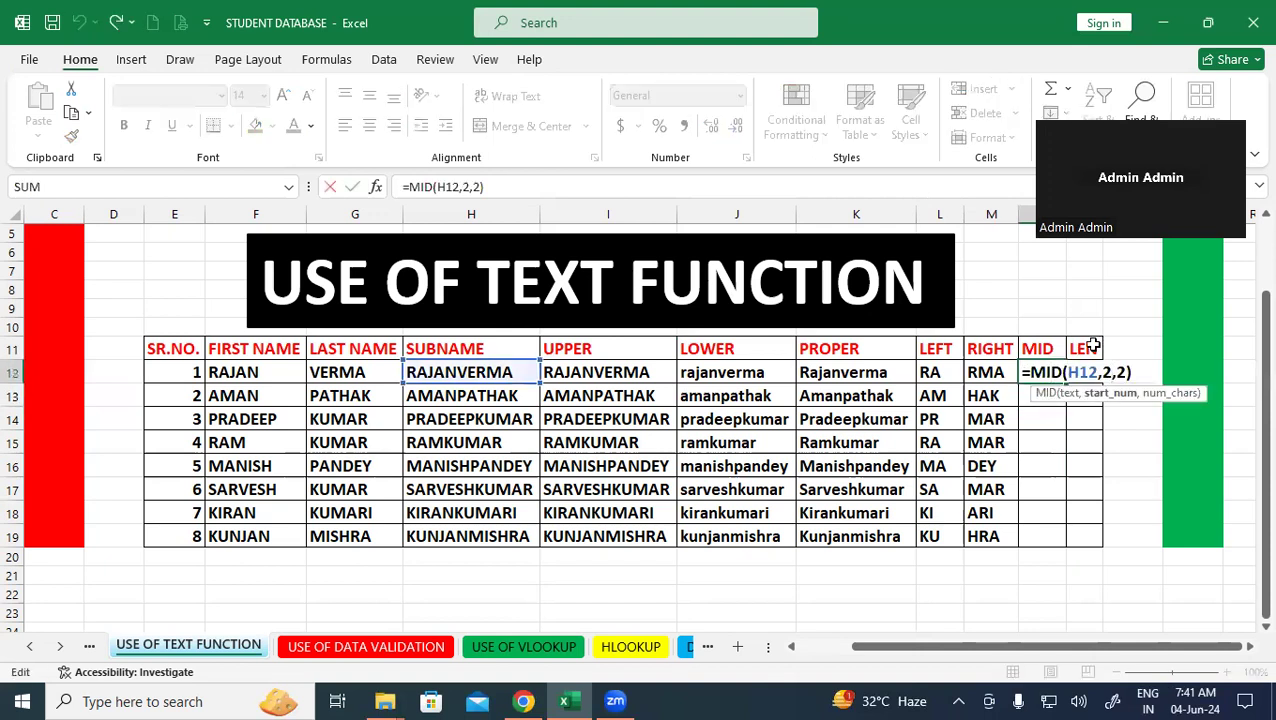
key("BackSpace")
type("3")
key("Return")
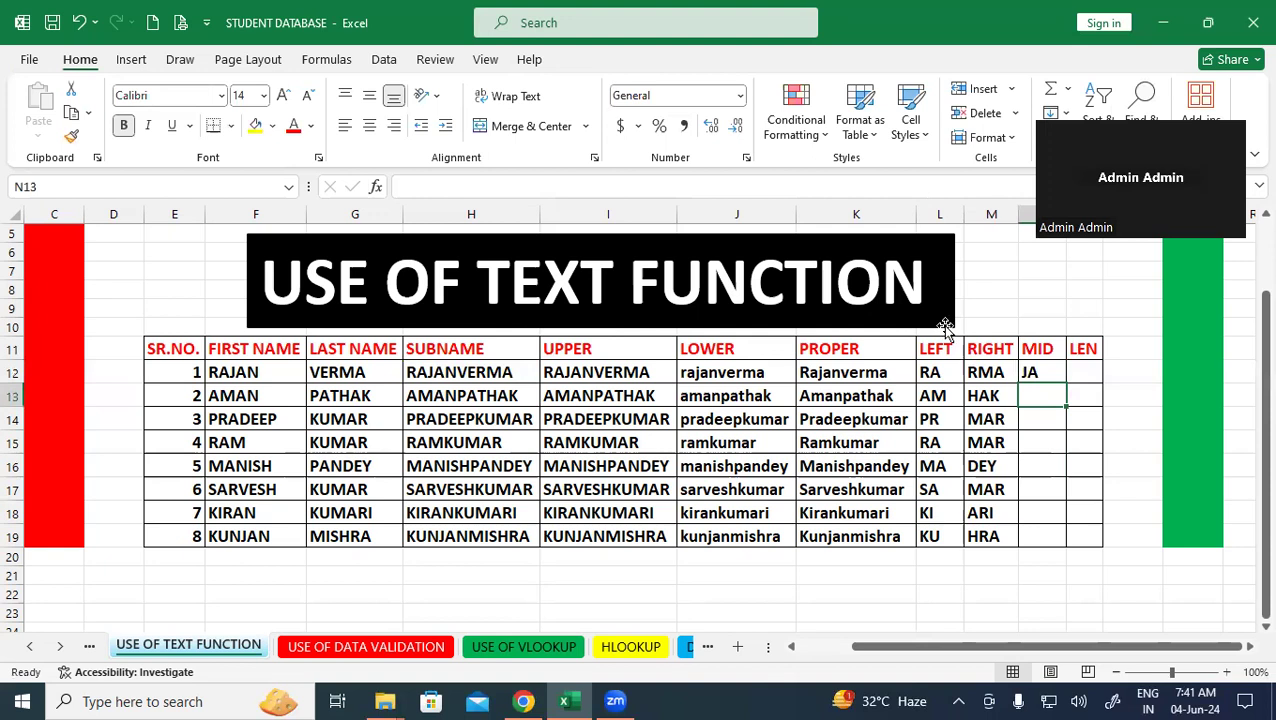
Change the character count to 3 for =MID(H12,3,3), showing JAN, and fill it down to N19.
double_click(1030, 372)
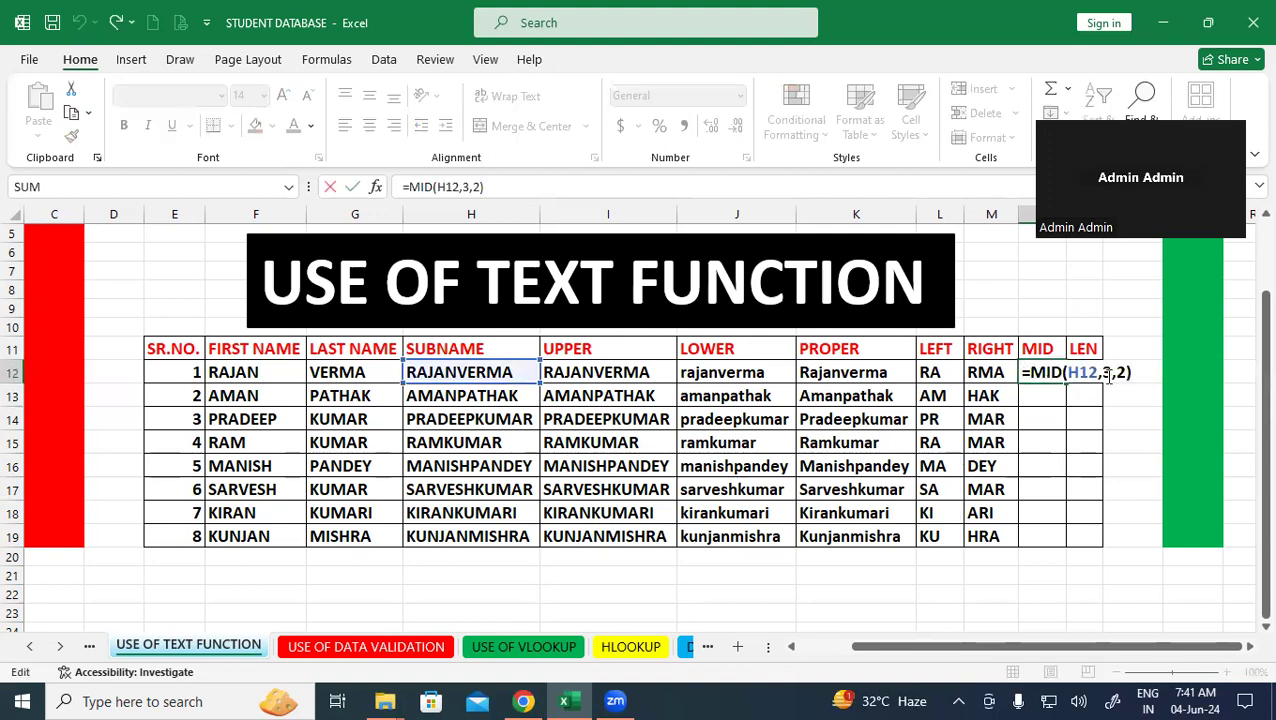
left_click(1126, 372)
key("BackSpace")
type("3")
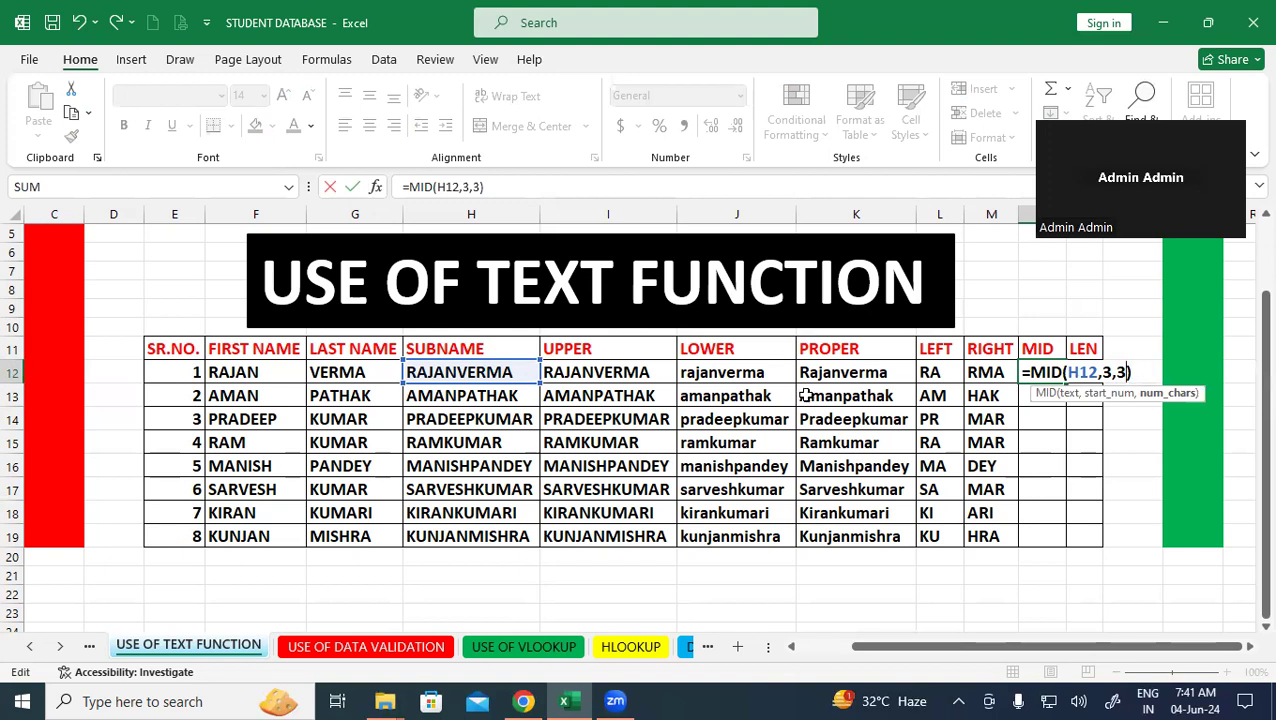
key("Return")
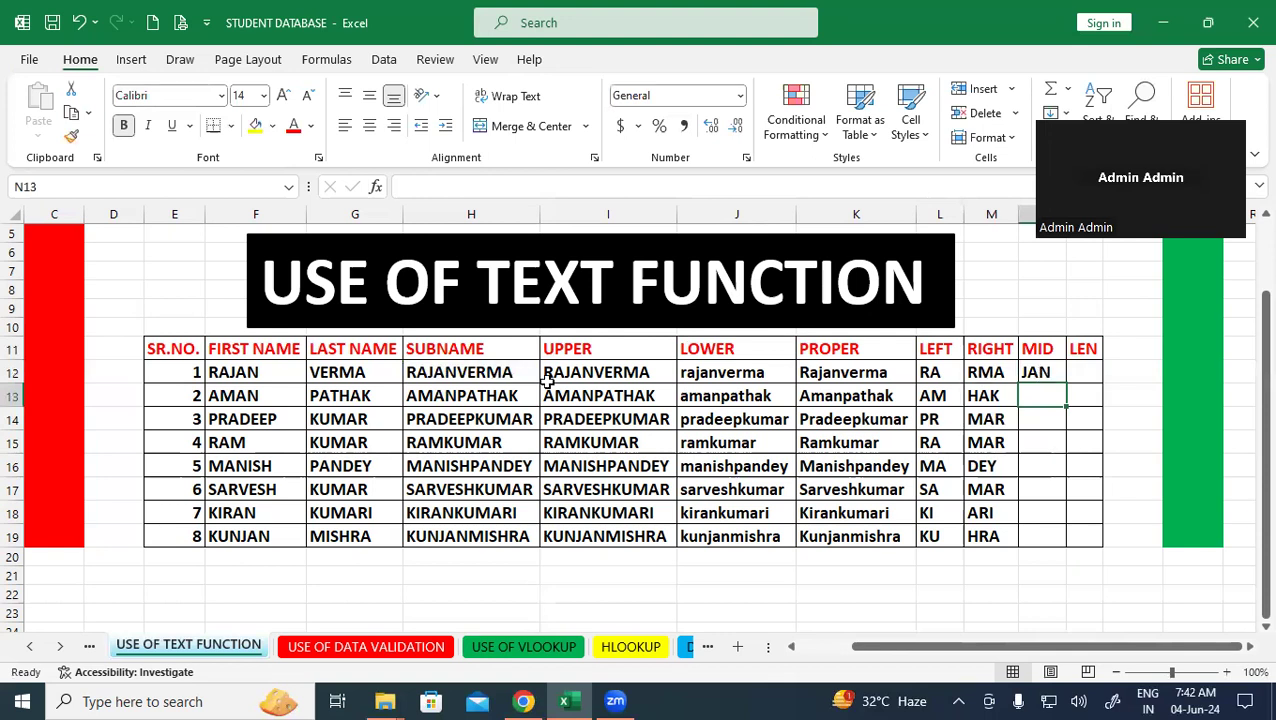
left_click(1043, 370)
left_click_drag(1068, 383, 1066, 541)
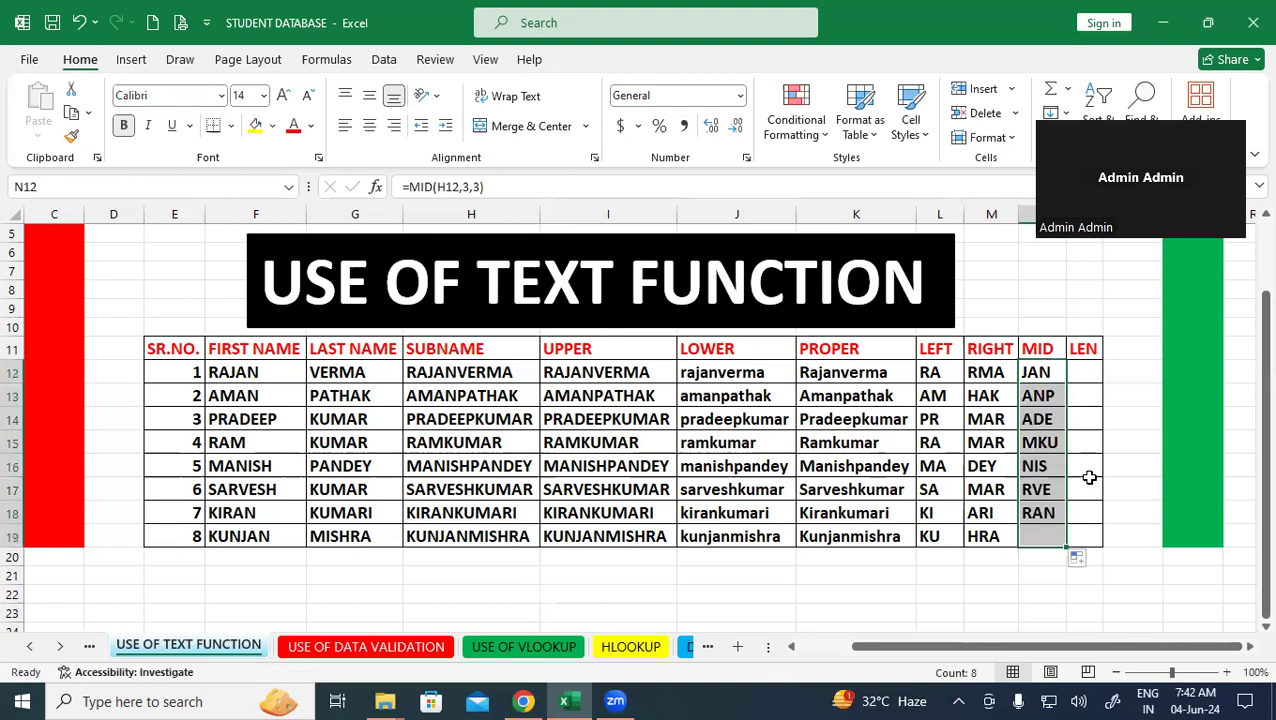
left_click(1082, 478)
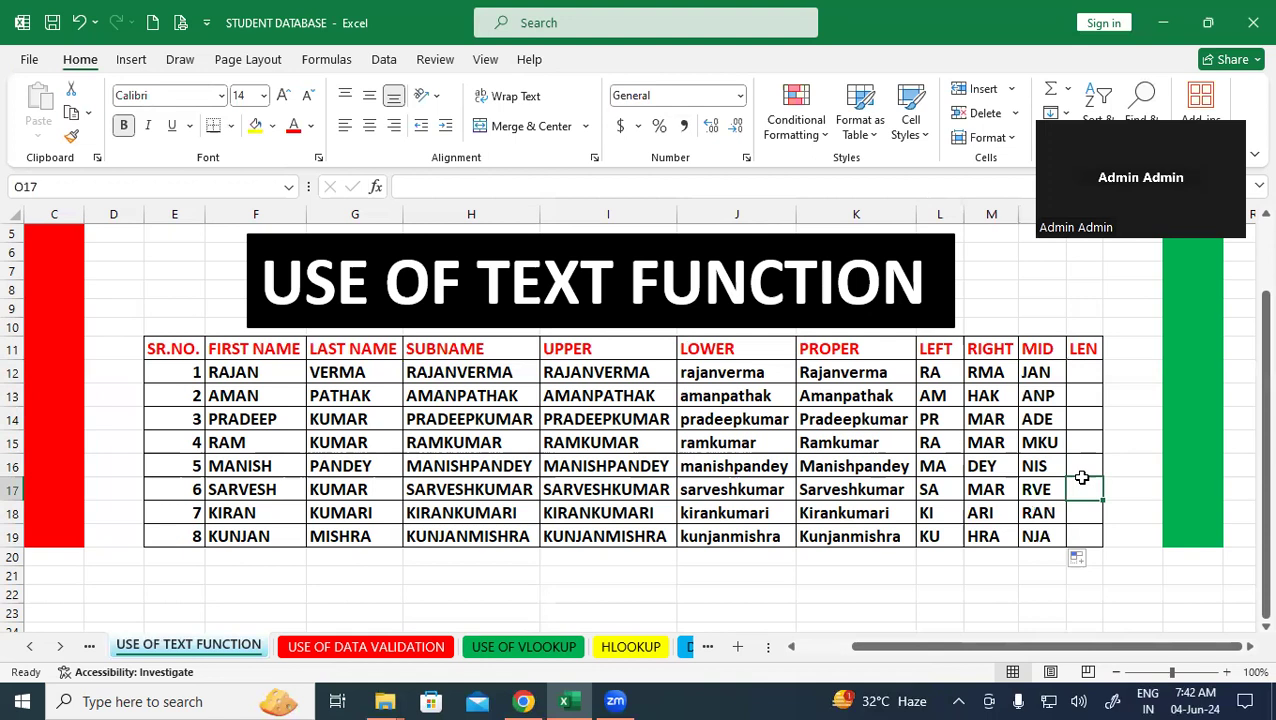
left_click(1088, 374)
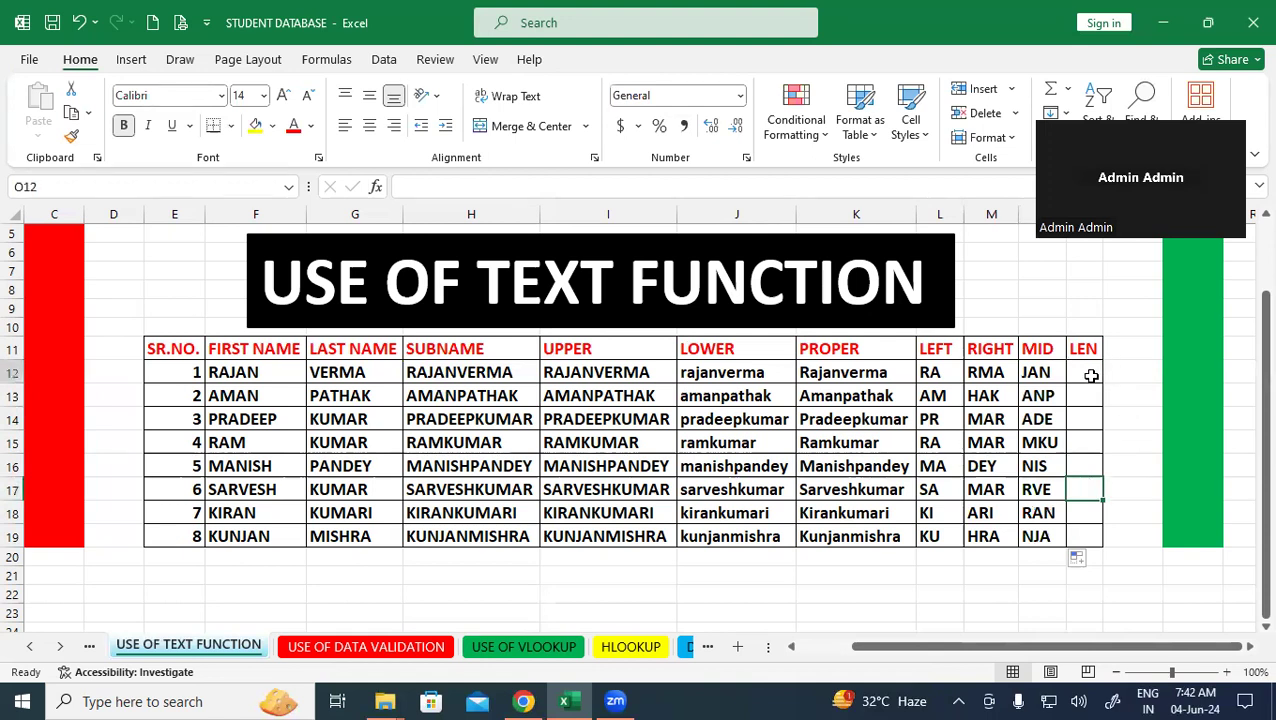
left_click(464, 375)
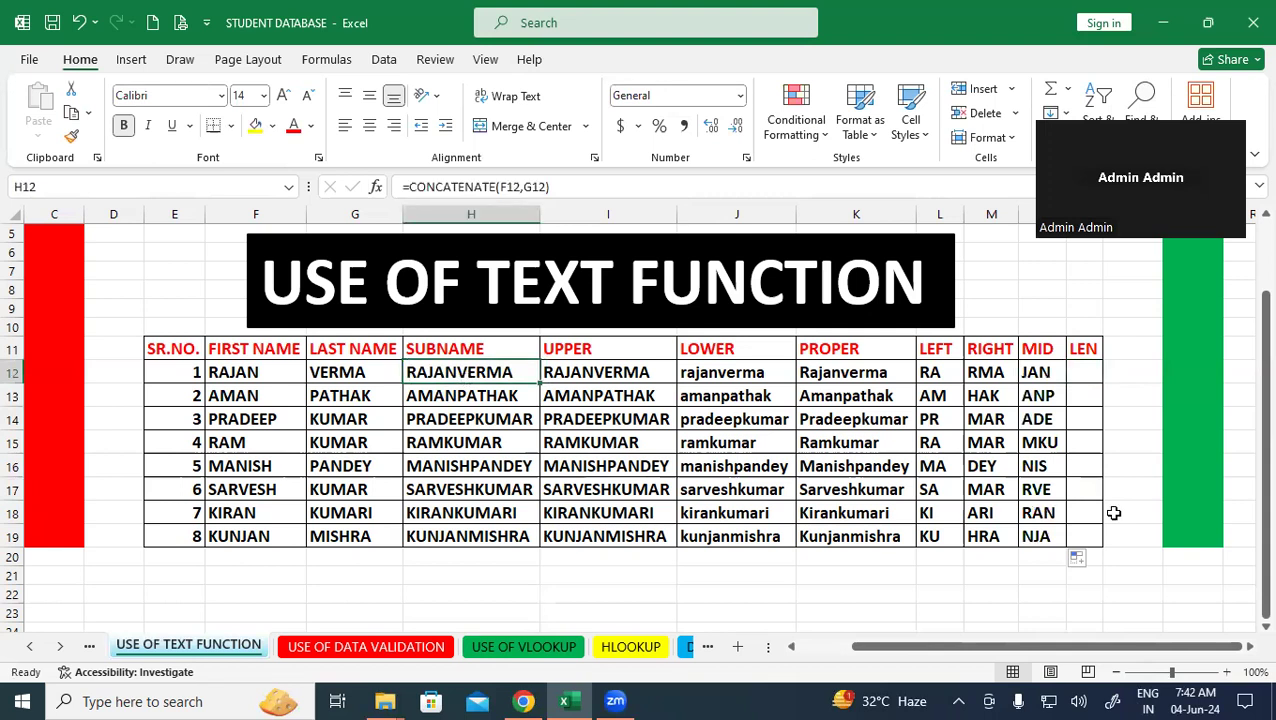
left_click(1081, 374)
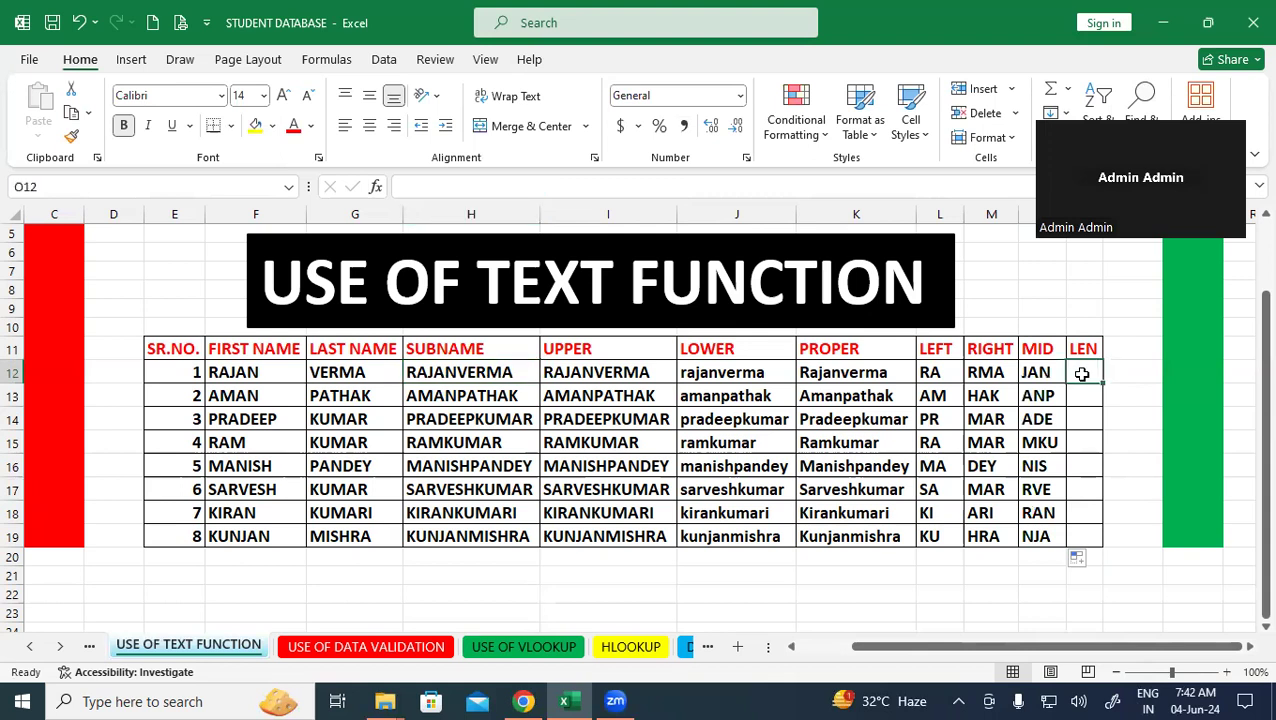
Enter =LEN(H12) in O12, fill it down to O19, and select row 15's SUBNAME-to-LEN results.
type("=")
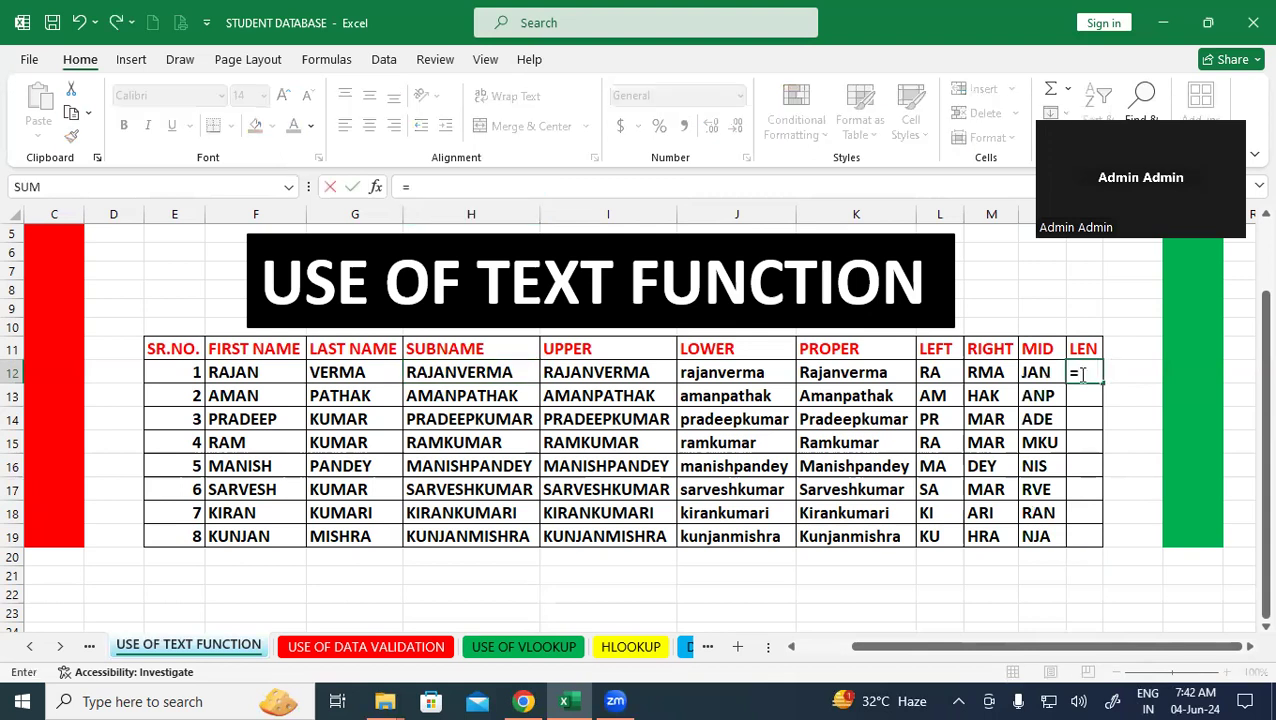
type("len")
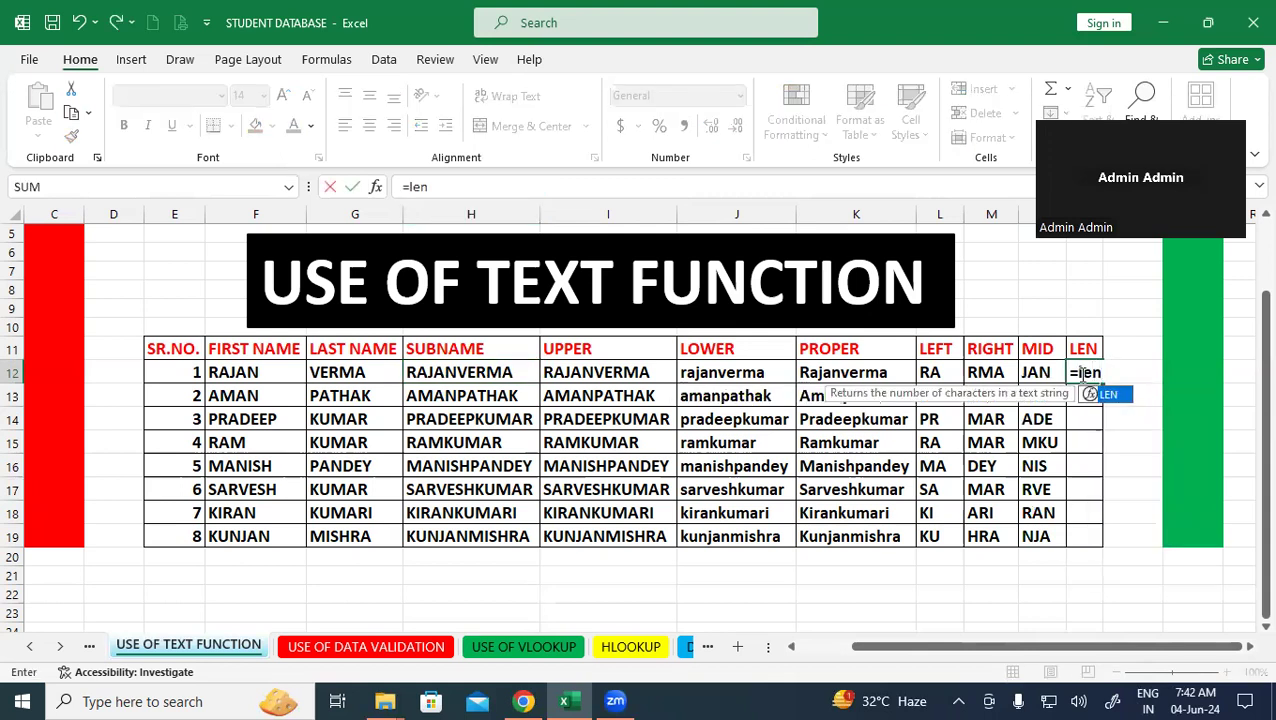
type("(")
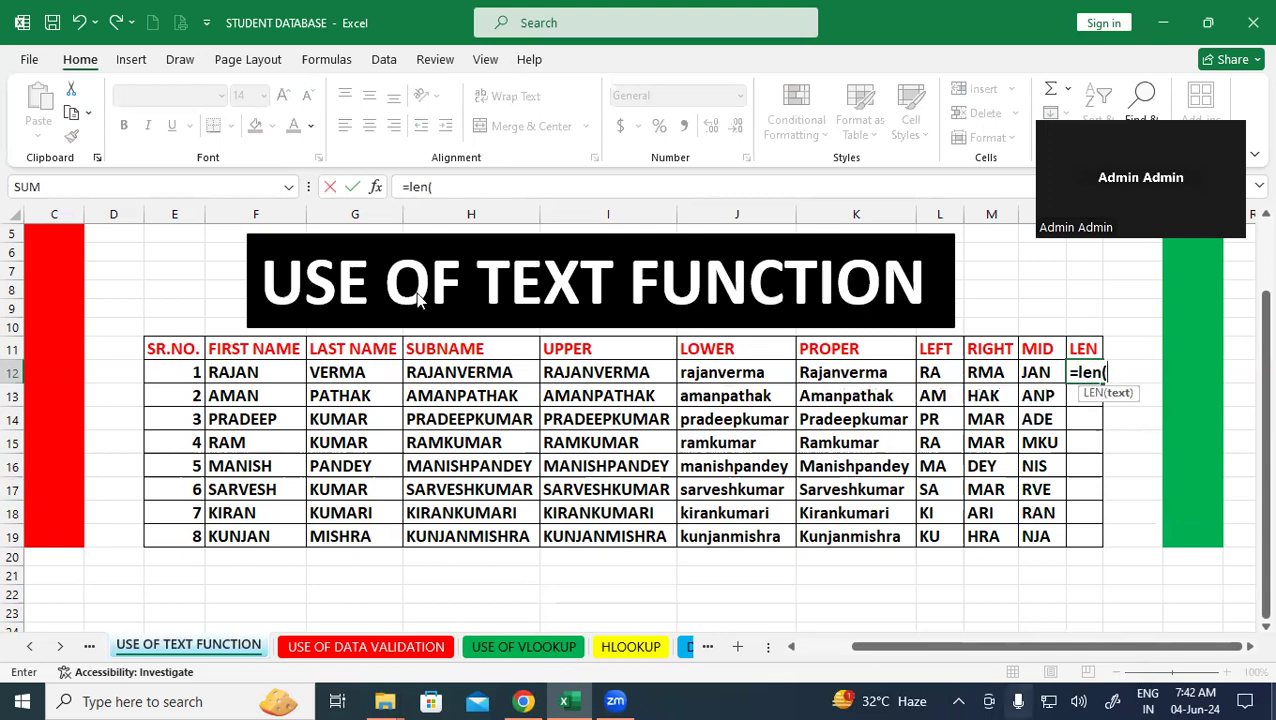
left_click(457, 371)
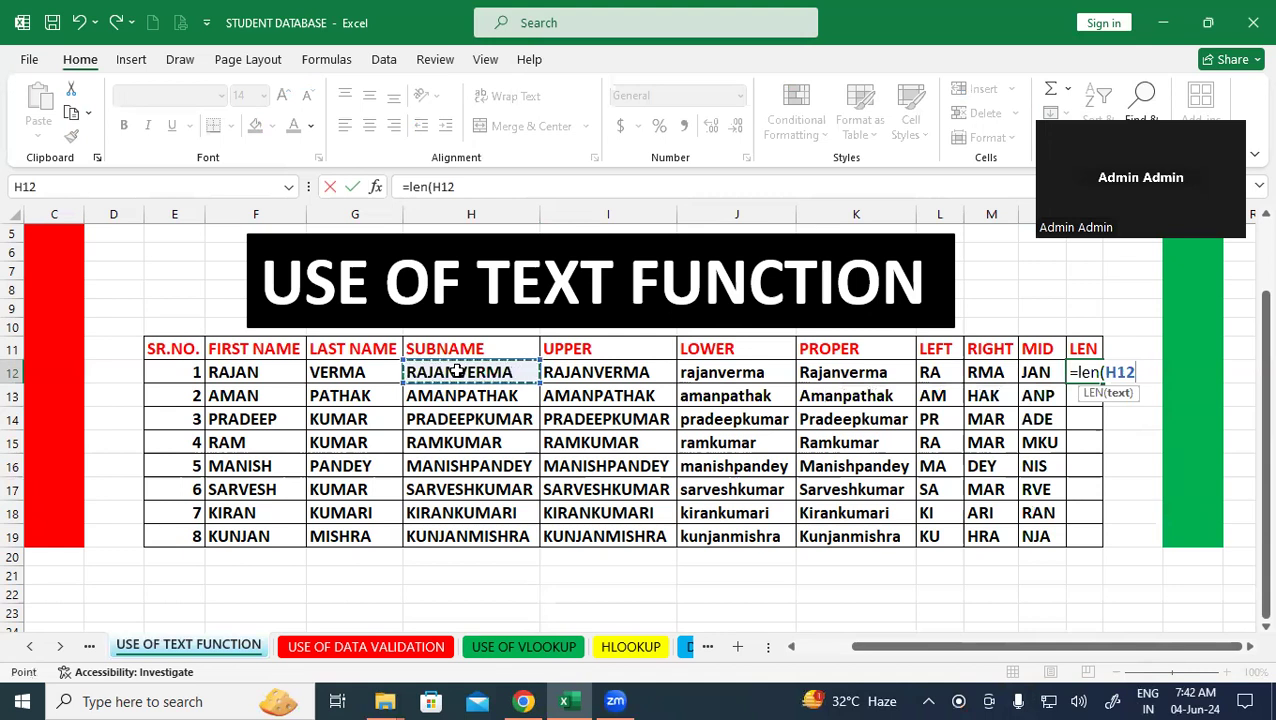
type(")")
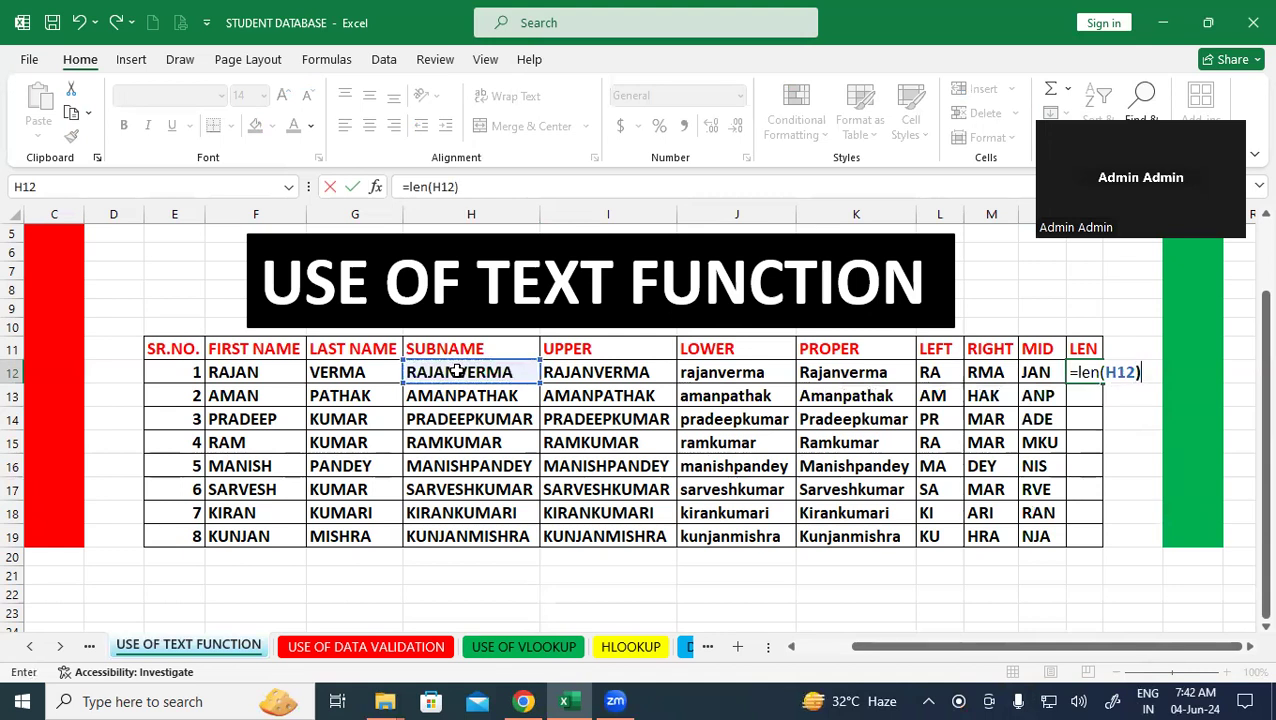
key("Return")
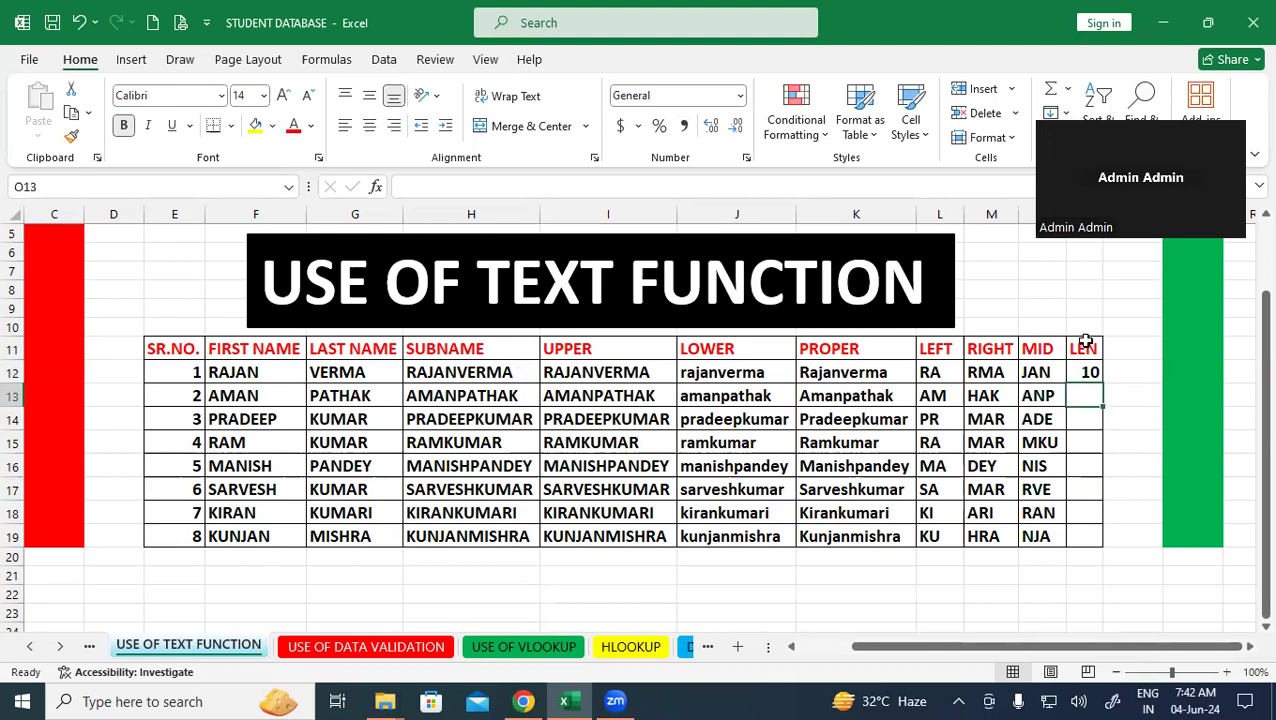
left_click(1088, 372)
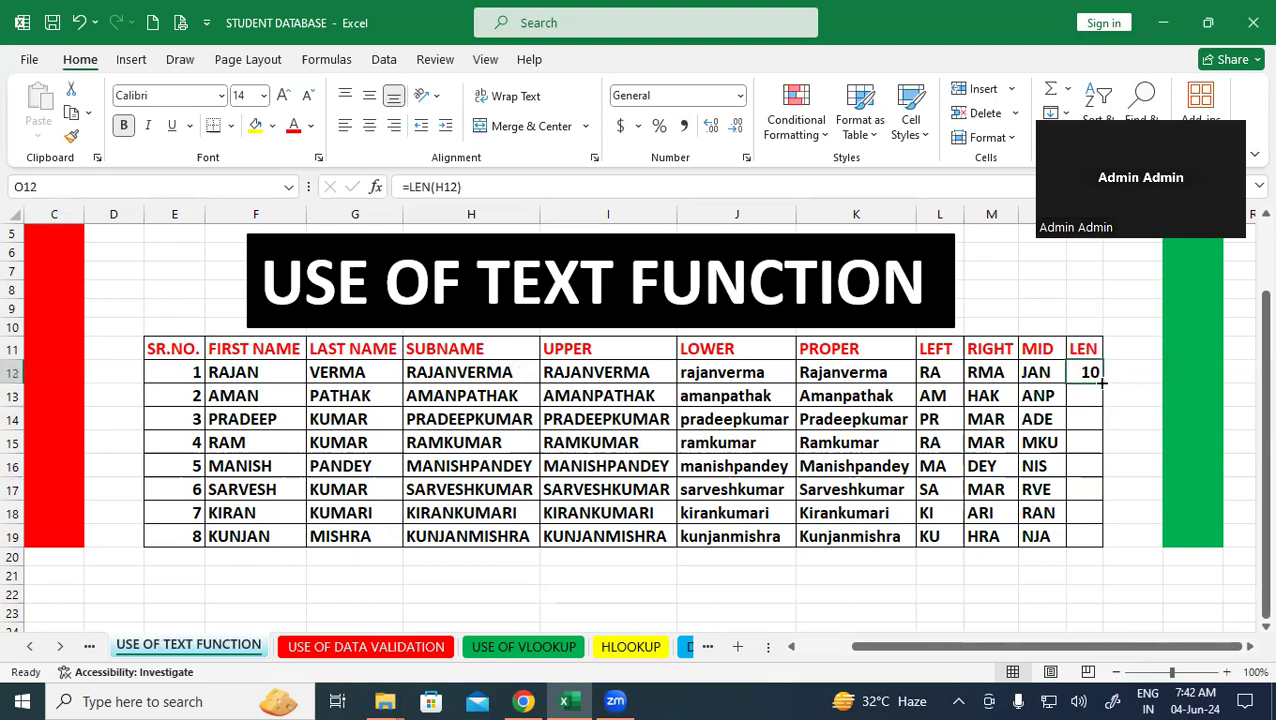
double_click(1101, 385)
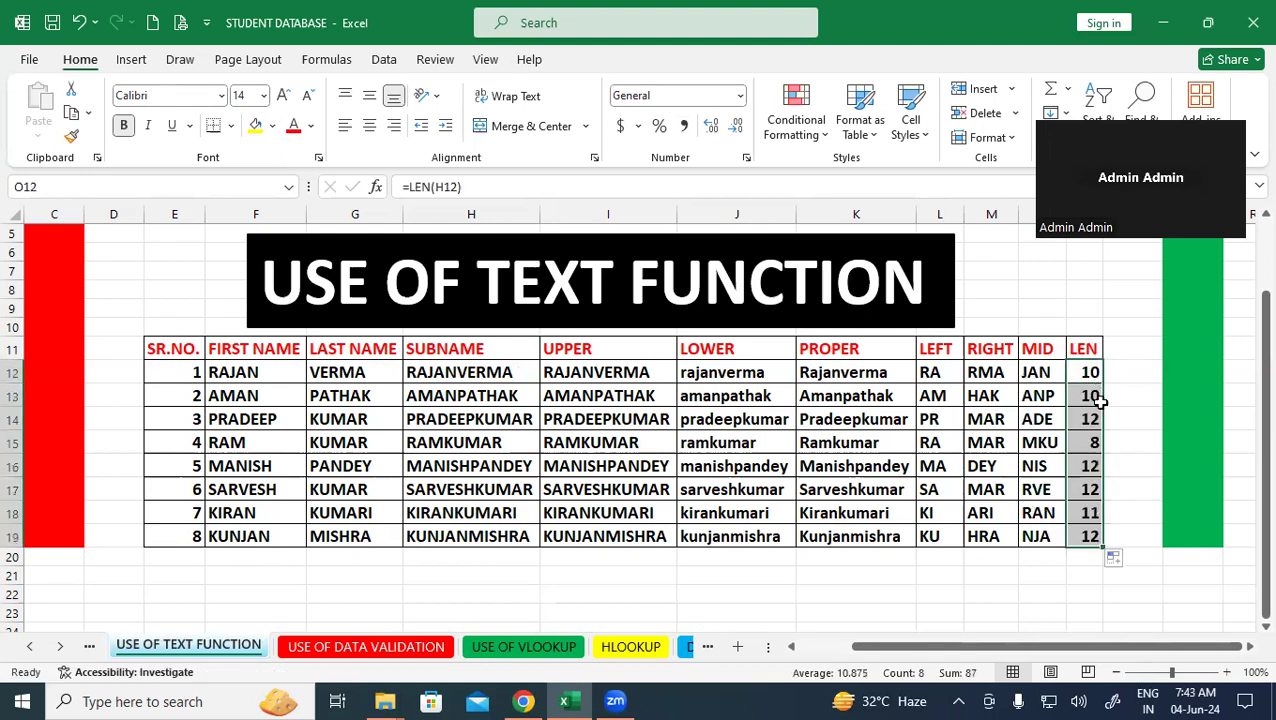
left_click(1008, 591)
left_click_drag(1092, 440, 470, 443)
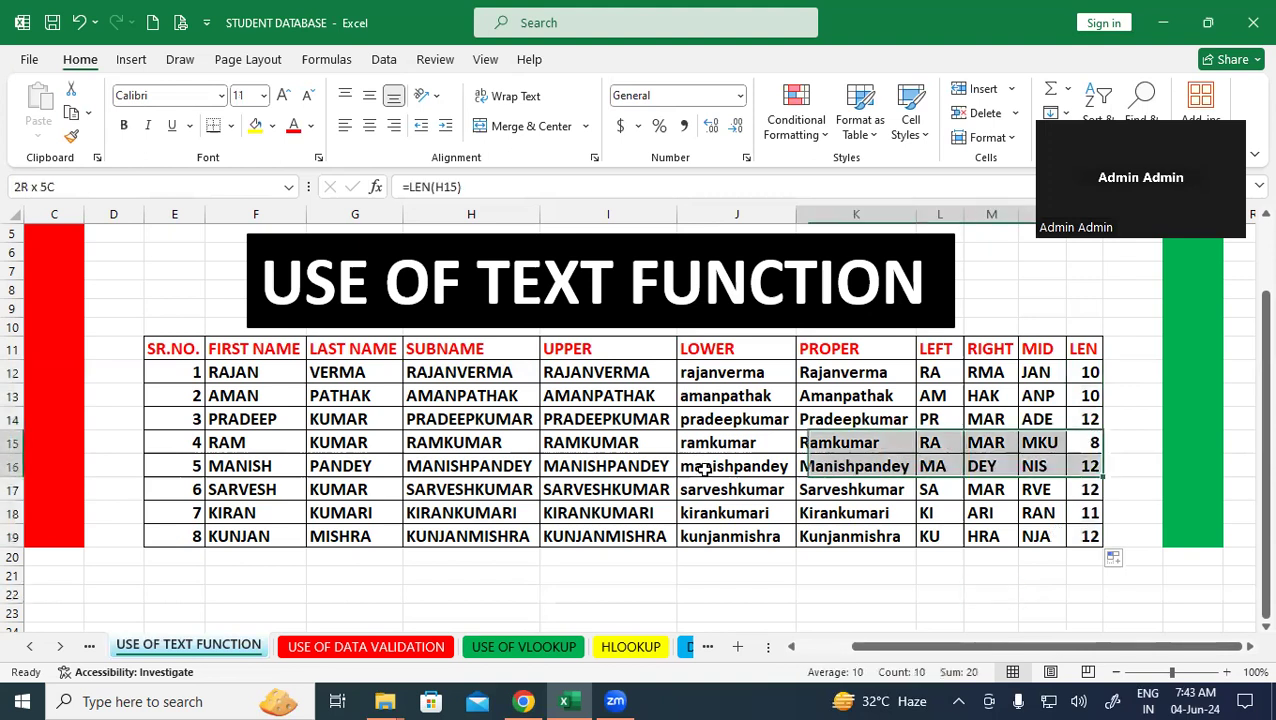
Review row 15's SUBNAME and LEN formulas, then start editing VERMA in G12.
left_click(470, 443)
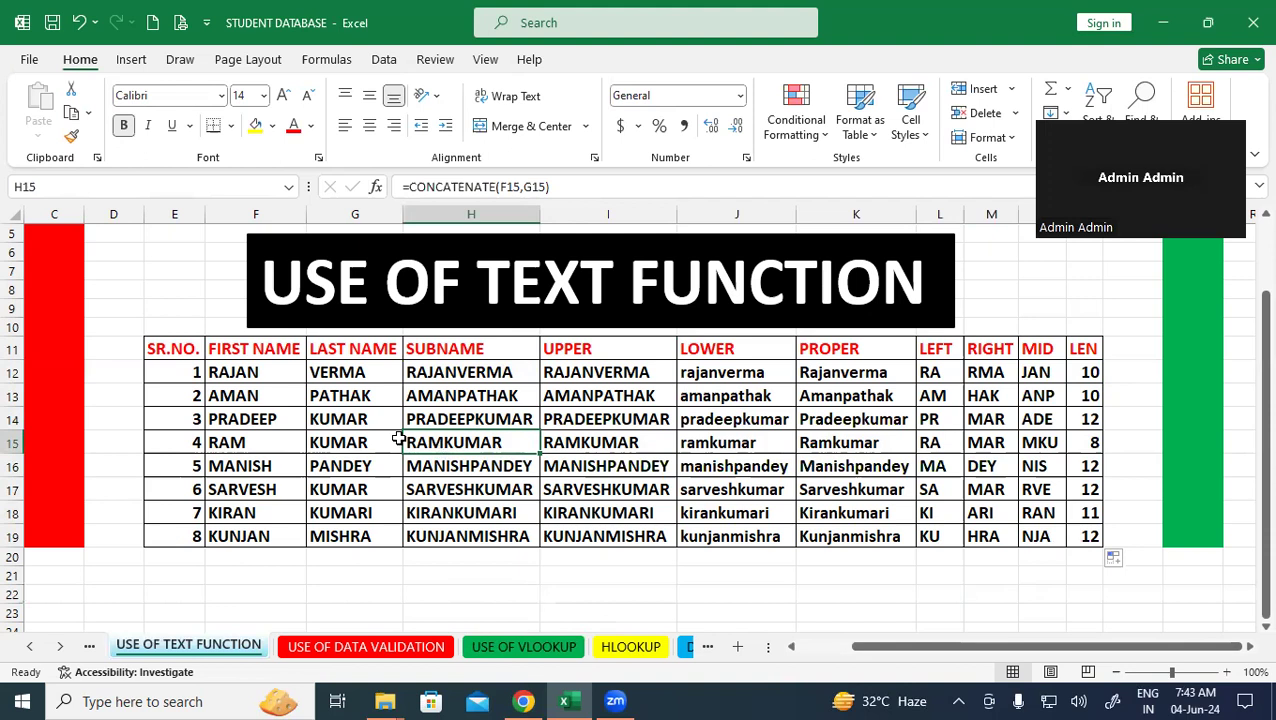
left_click(1090, 445)
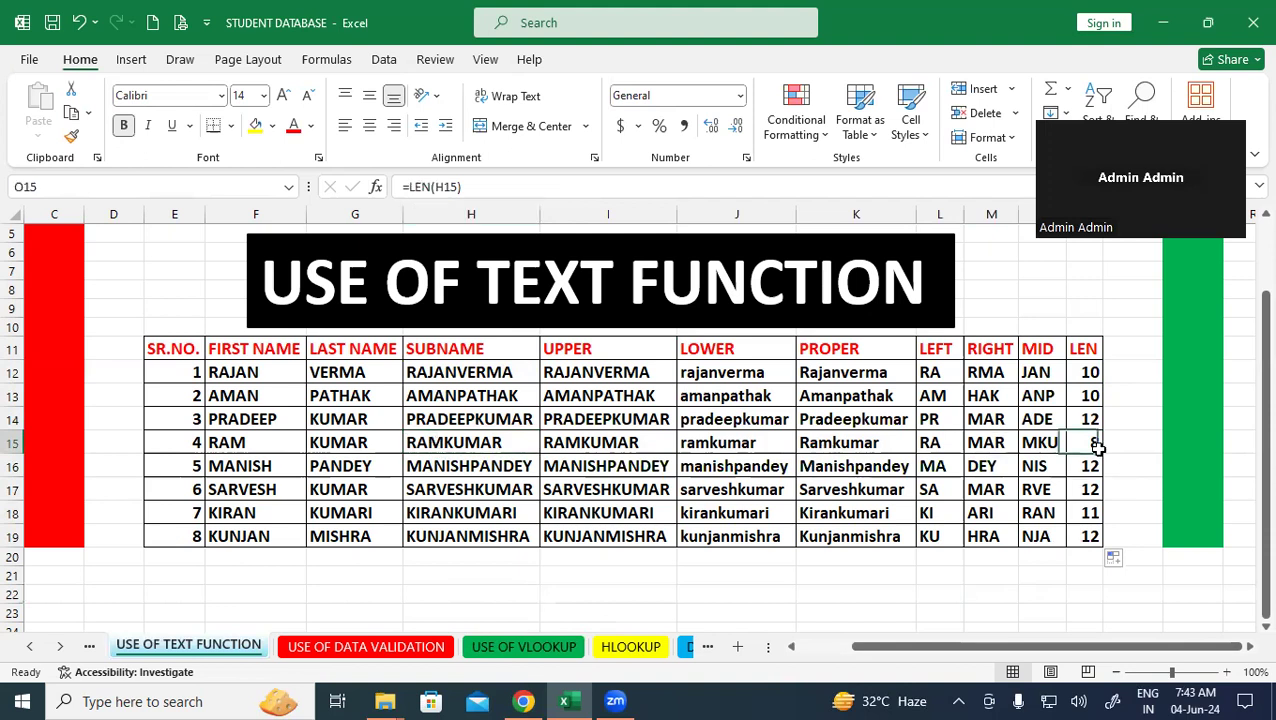
left_click(971, 592)
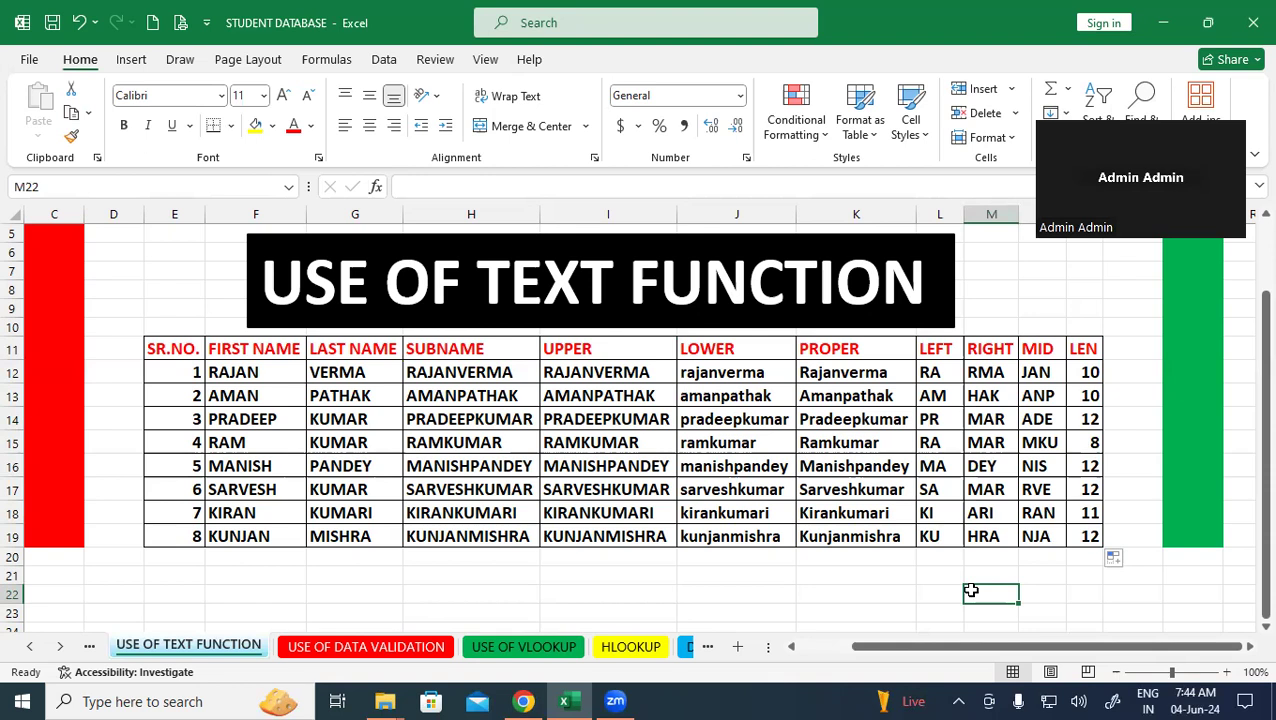
left_click(310, 371)
double_click(310, 371)
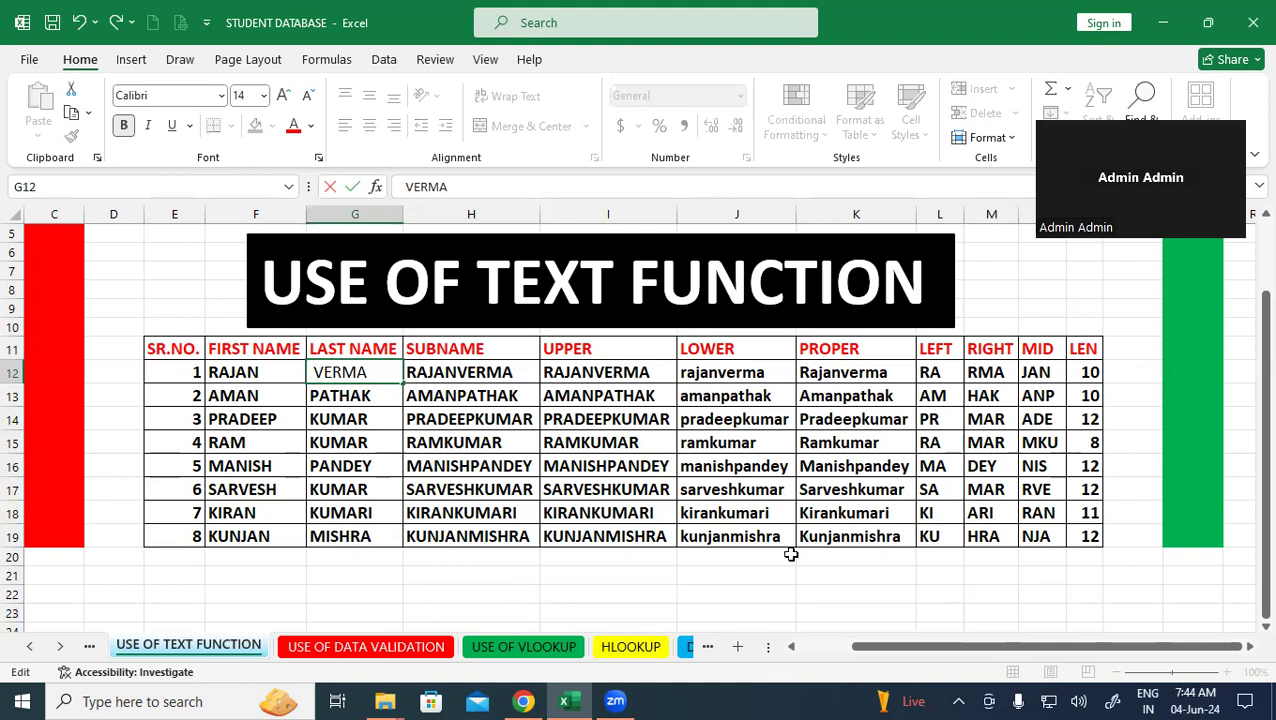
Add leading spaces to VERMA, PATHAK, and the KUMAR entries in rows 14 and 15.
left_click(705, 594)
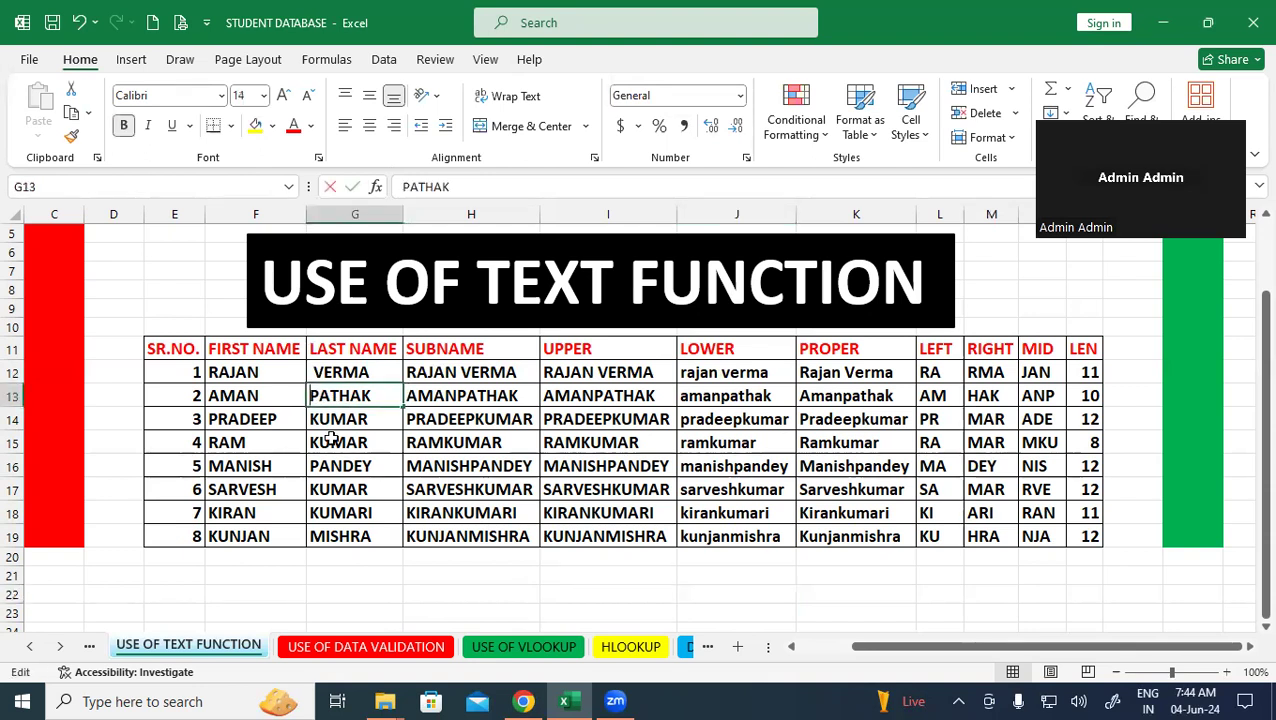
double_click(313, 393)
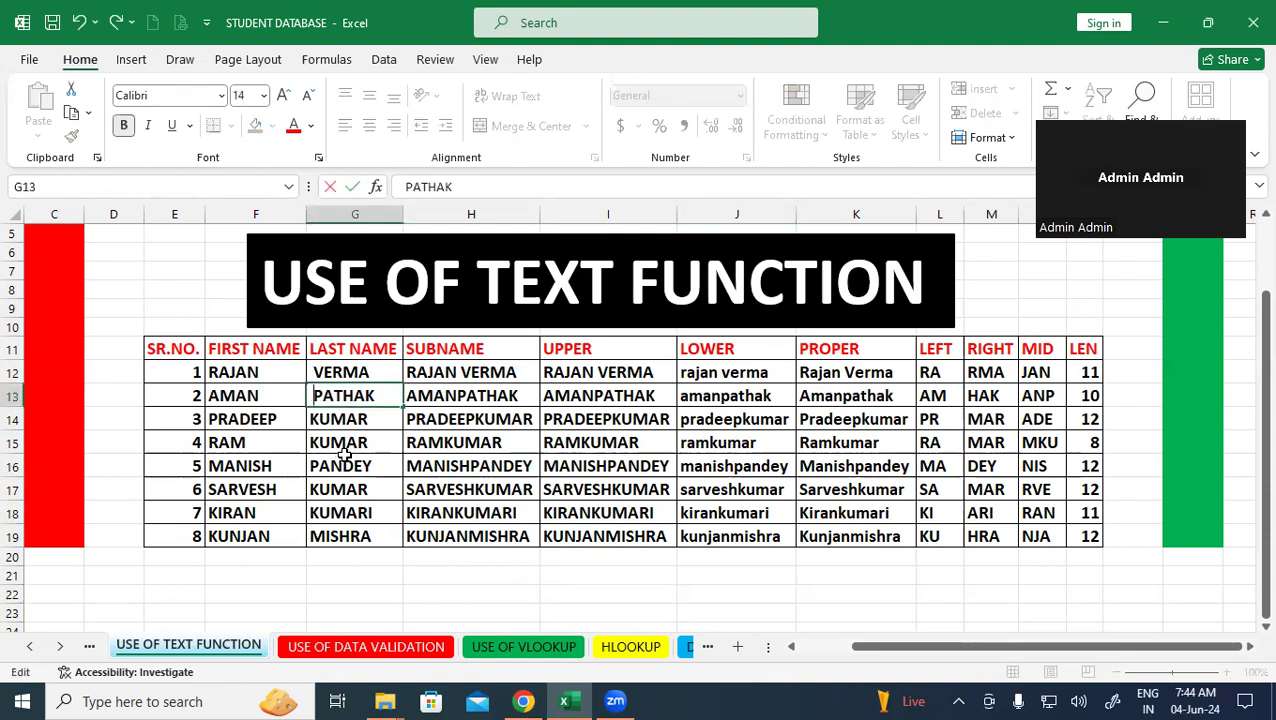
key("Return")
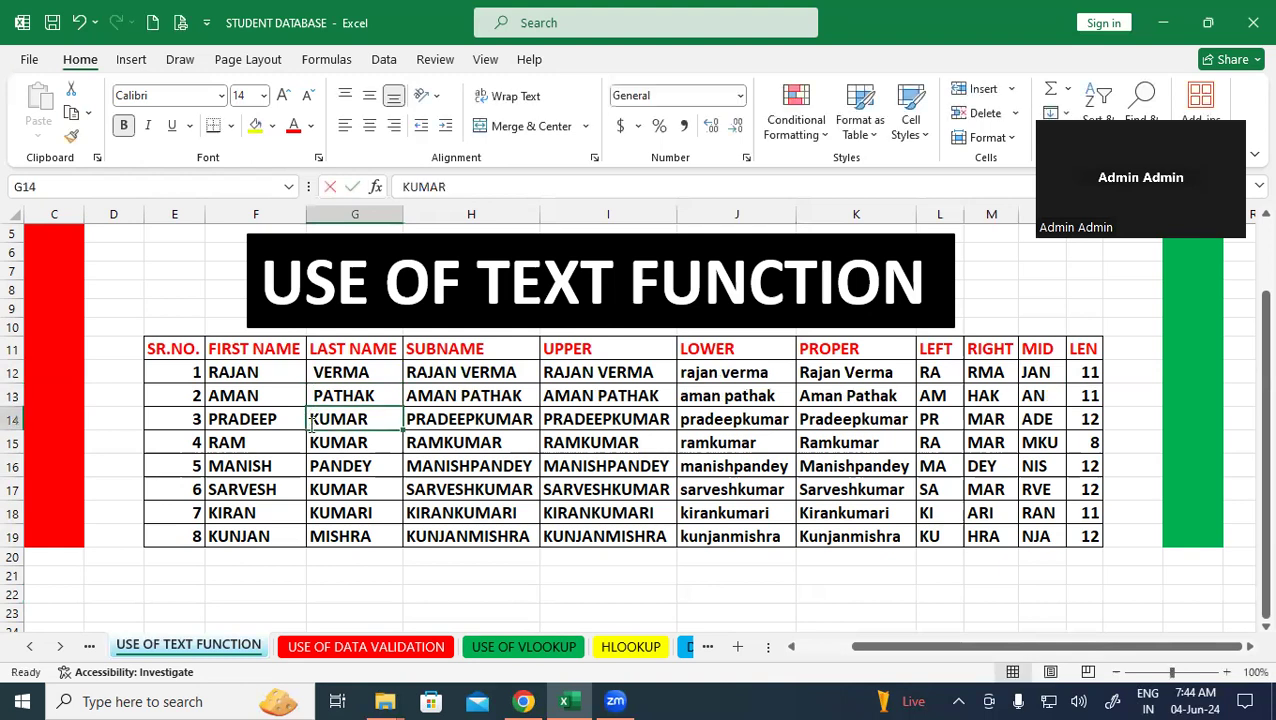
key("F2")
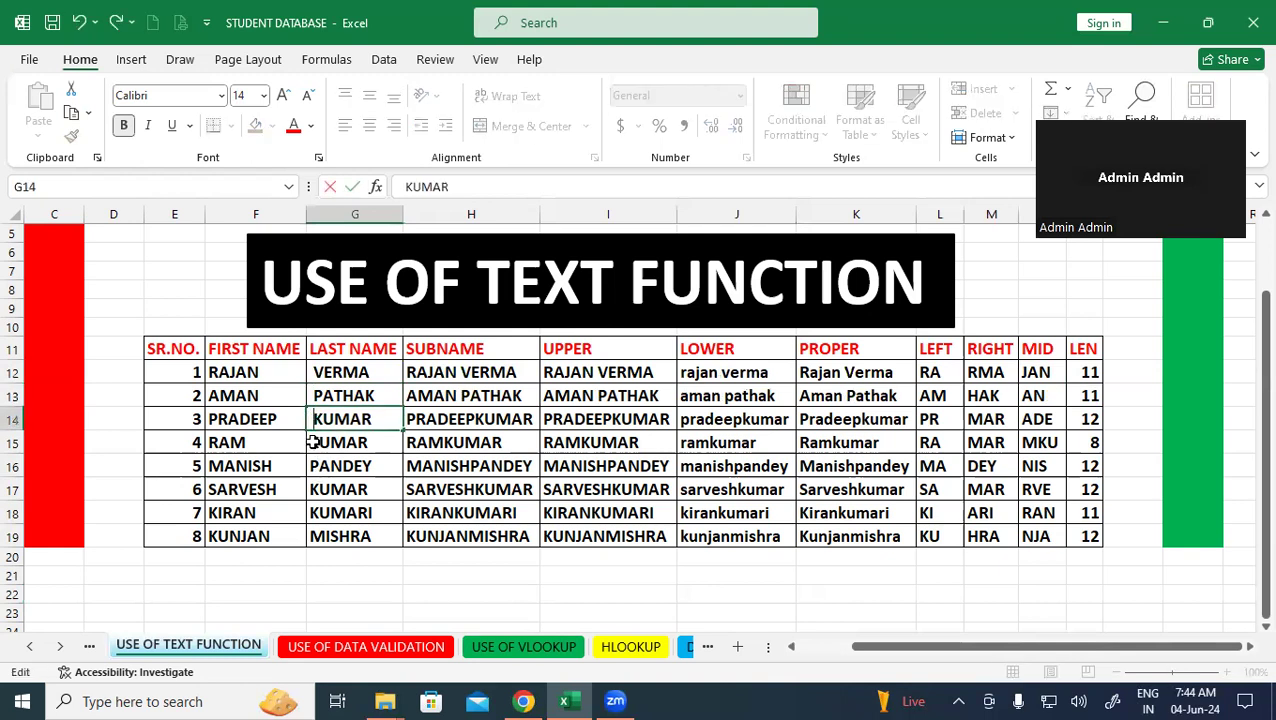
key("Return")
key("F2")
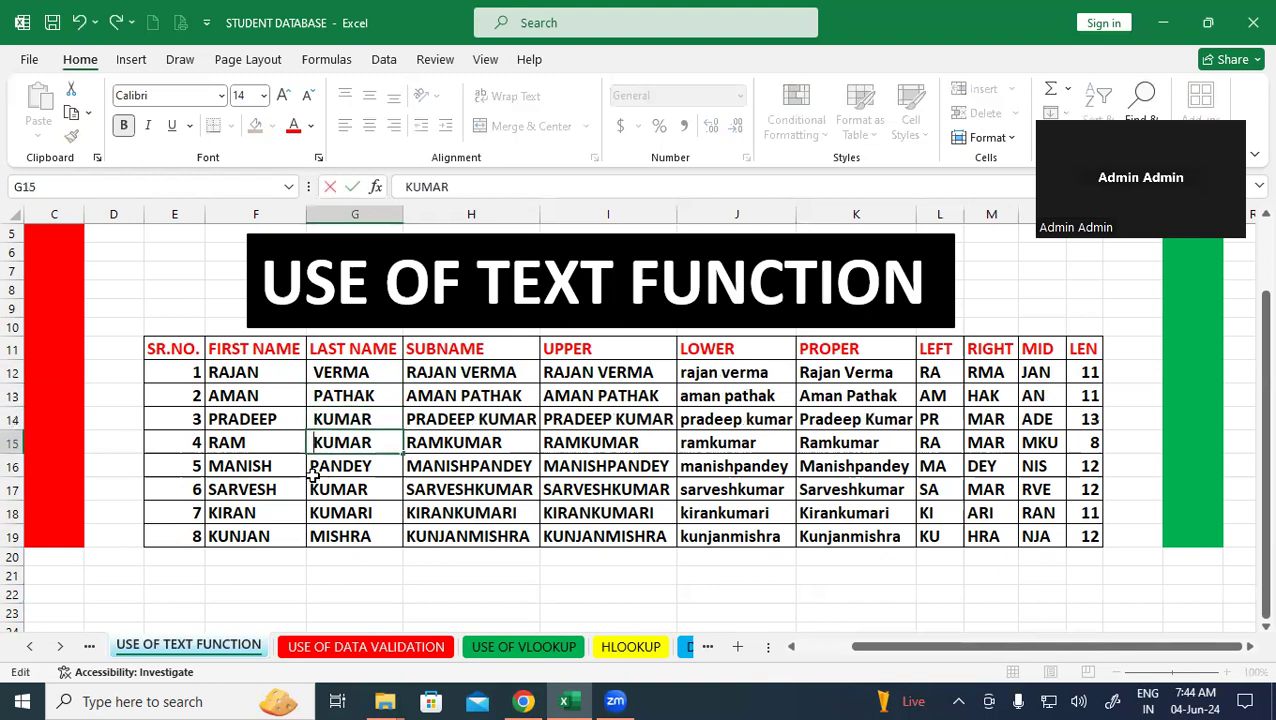
key("Return")
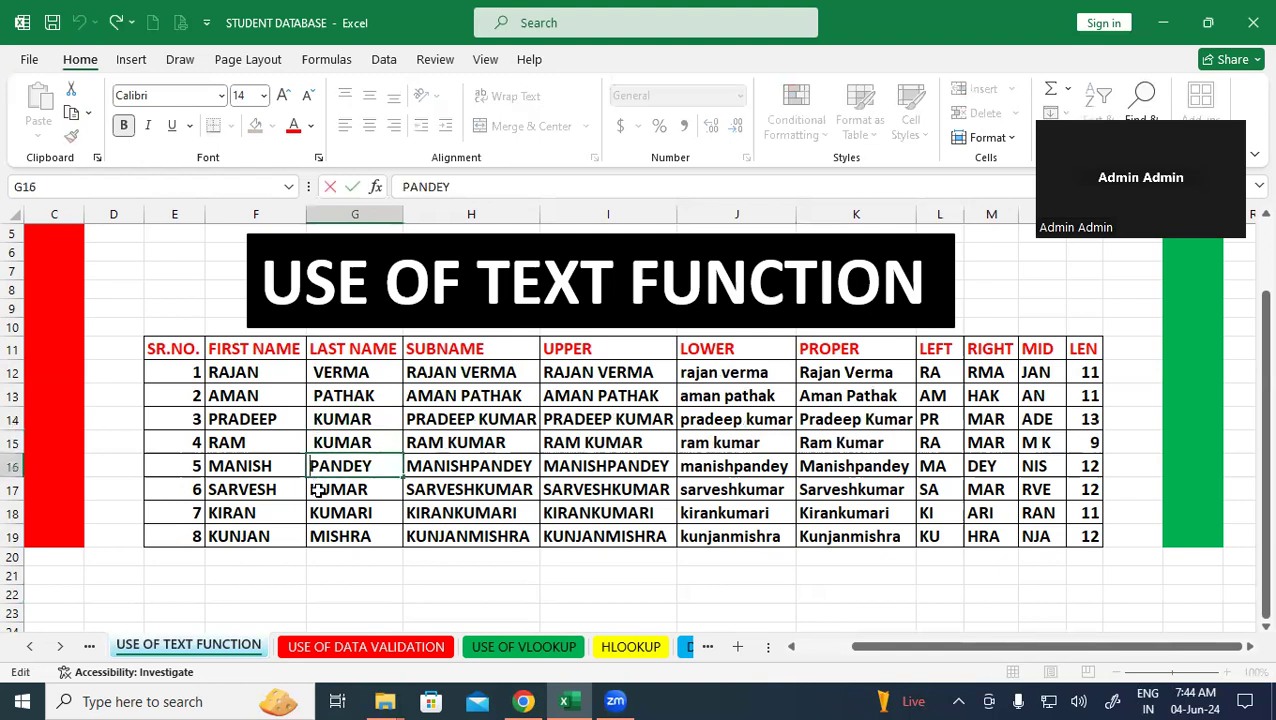
Add leading spaces to PANDEY, KUMAR in row 17, KUMARI and MISHRA.
key("F2")
left_click(333, 527)
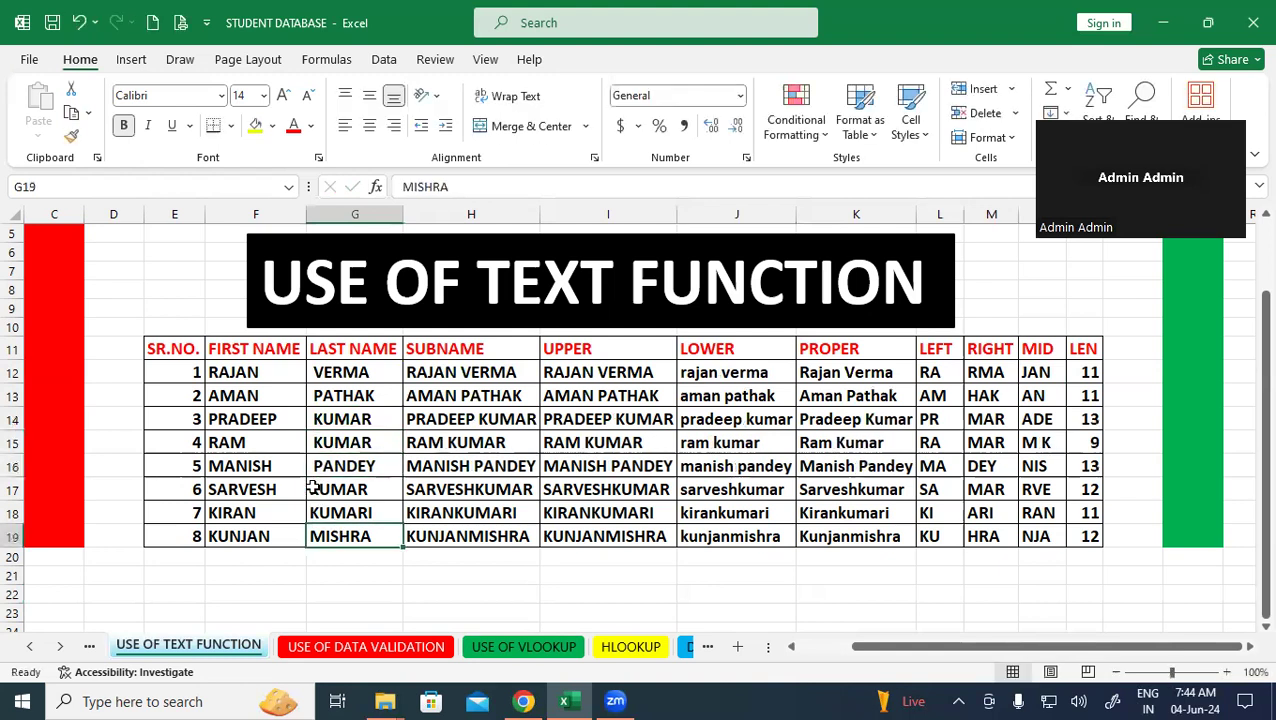
left_click(323, 487)
key("F2")
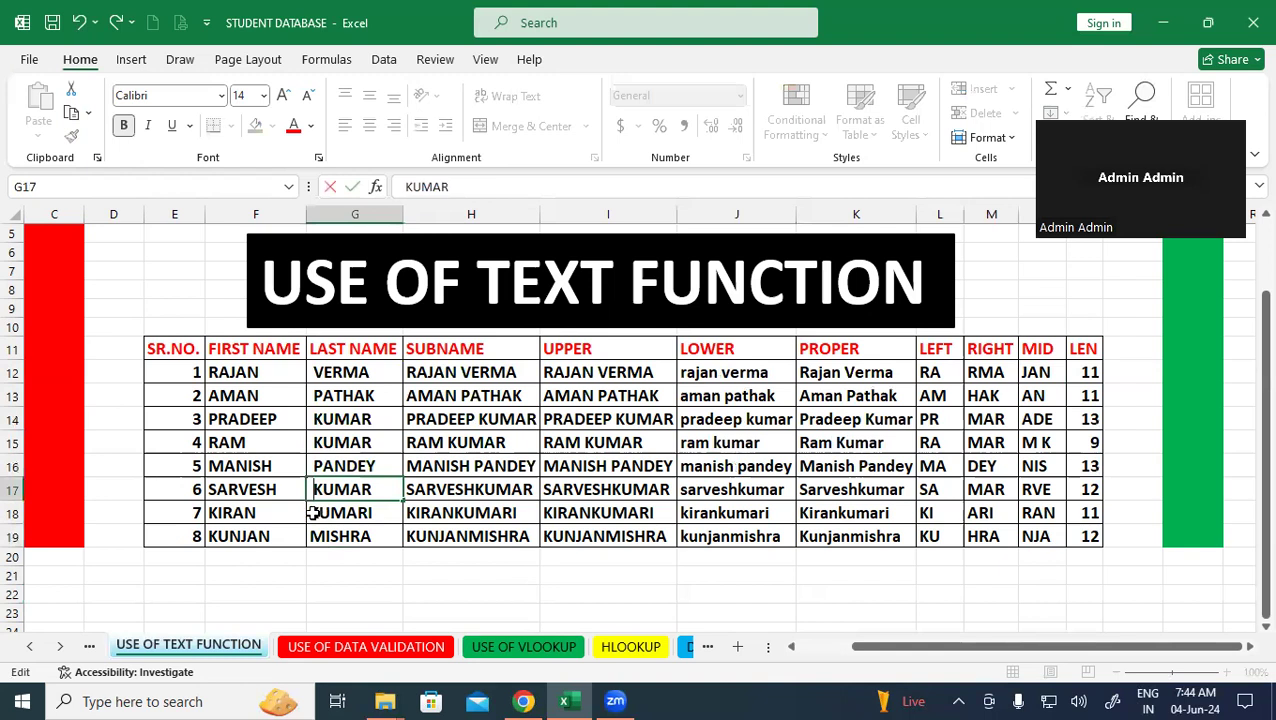
key("Return")
double_click(316, 513)
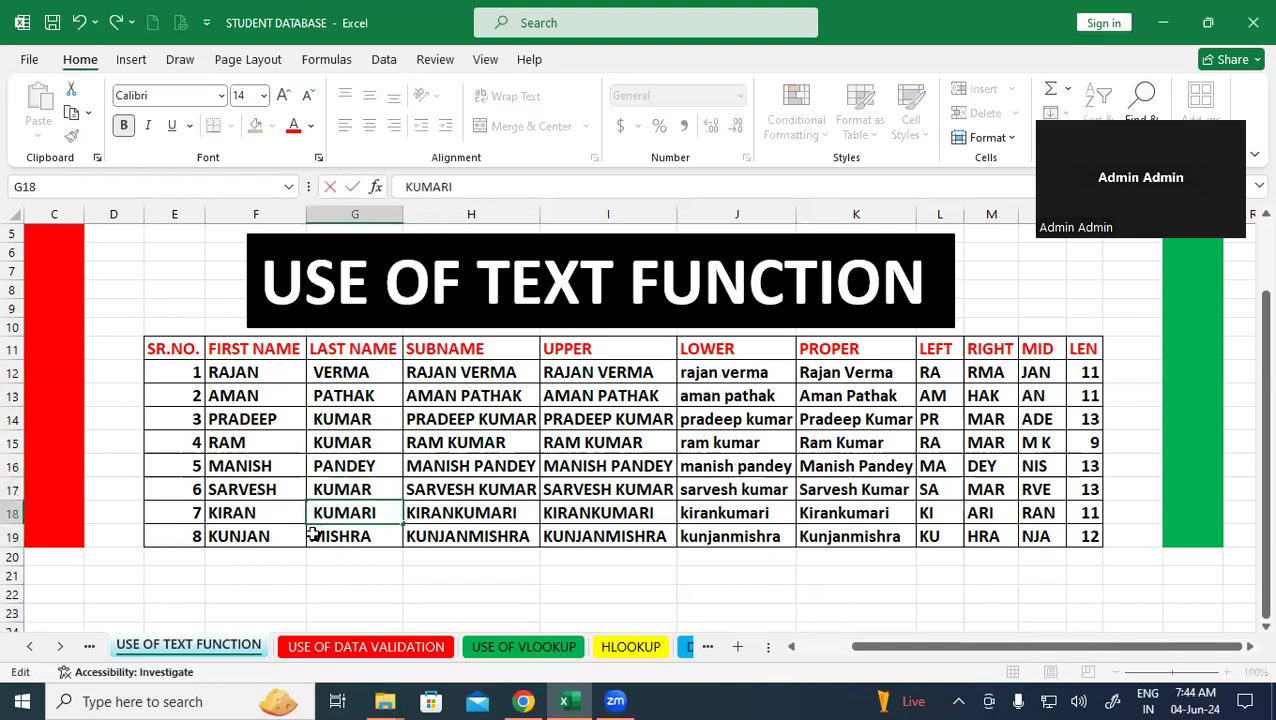
key("Return")
key("F2")
left_click(384, 569)
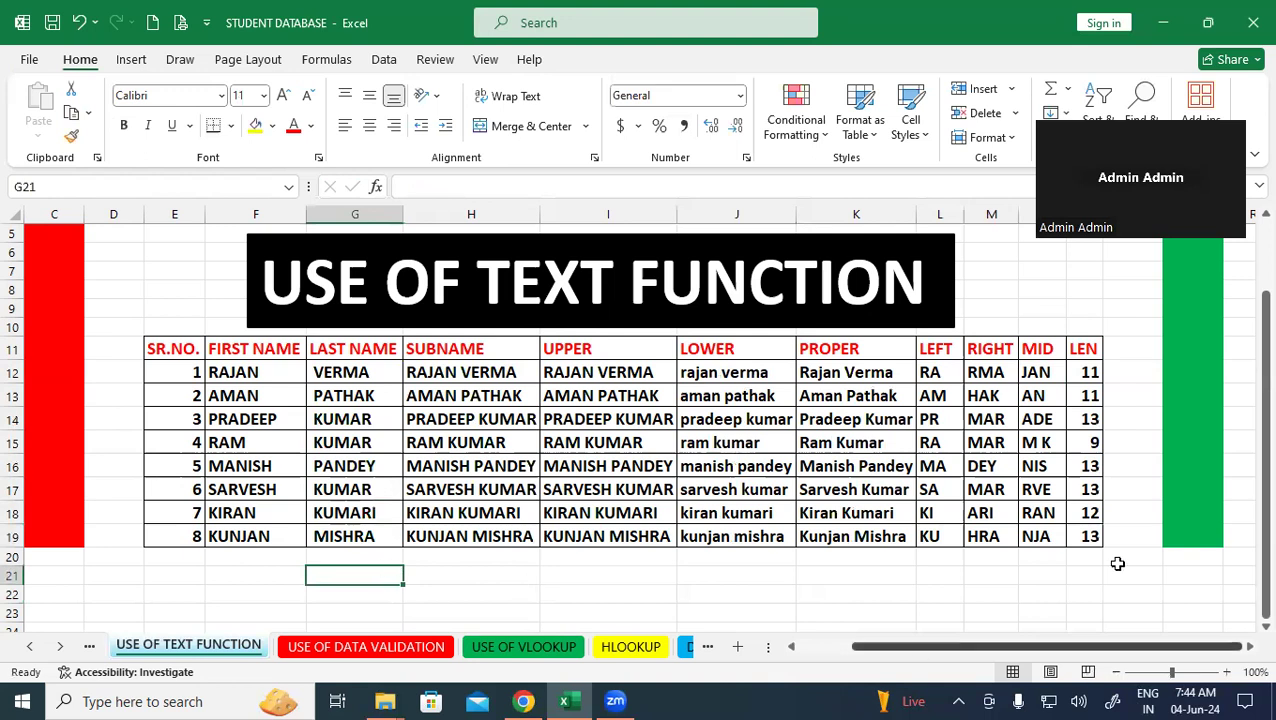
left_click(1093, 446)
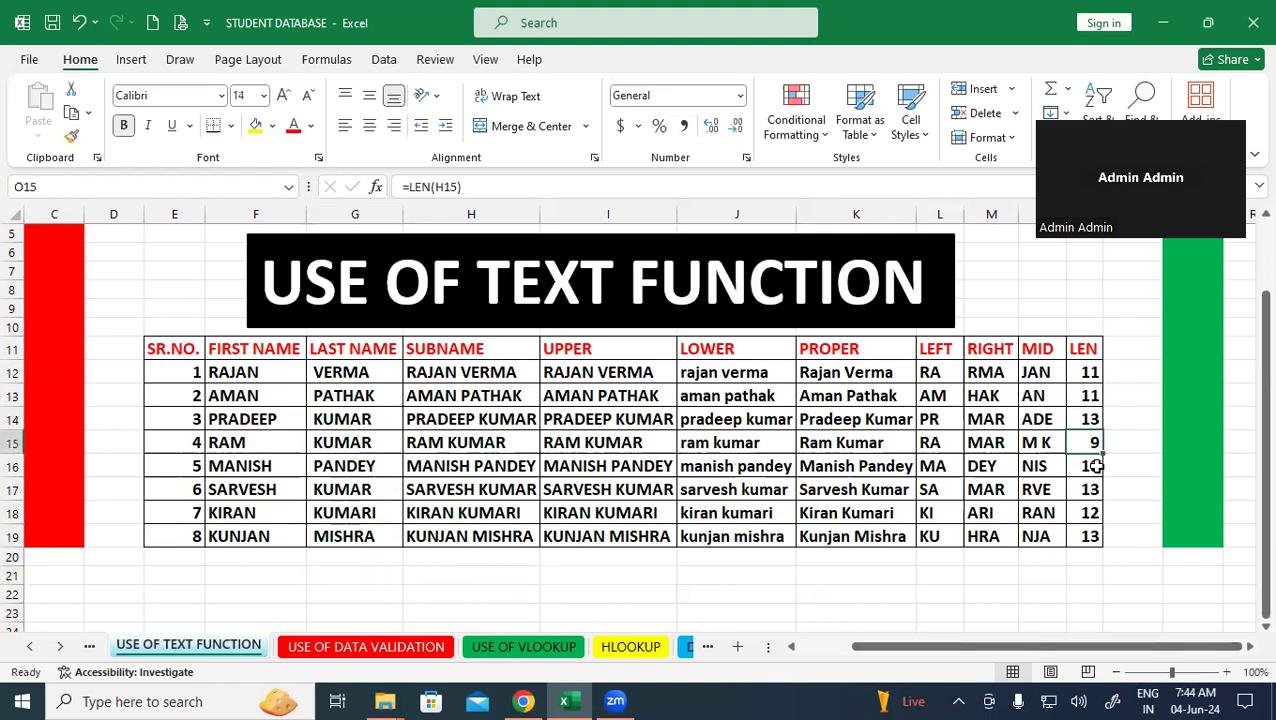
left_click(1095, 466)
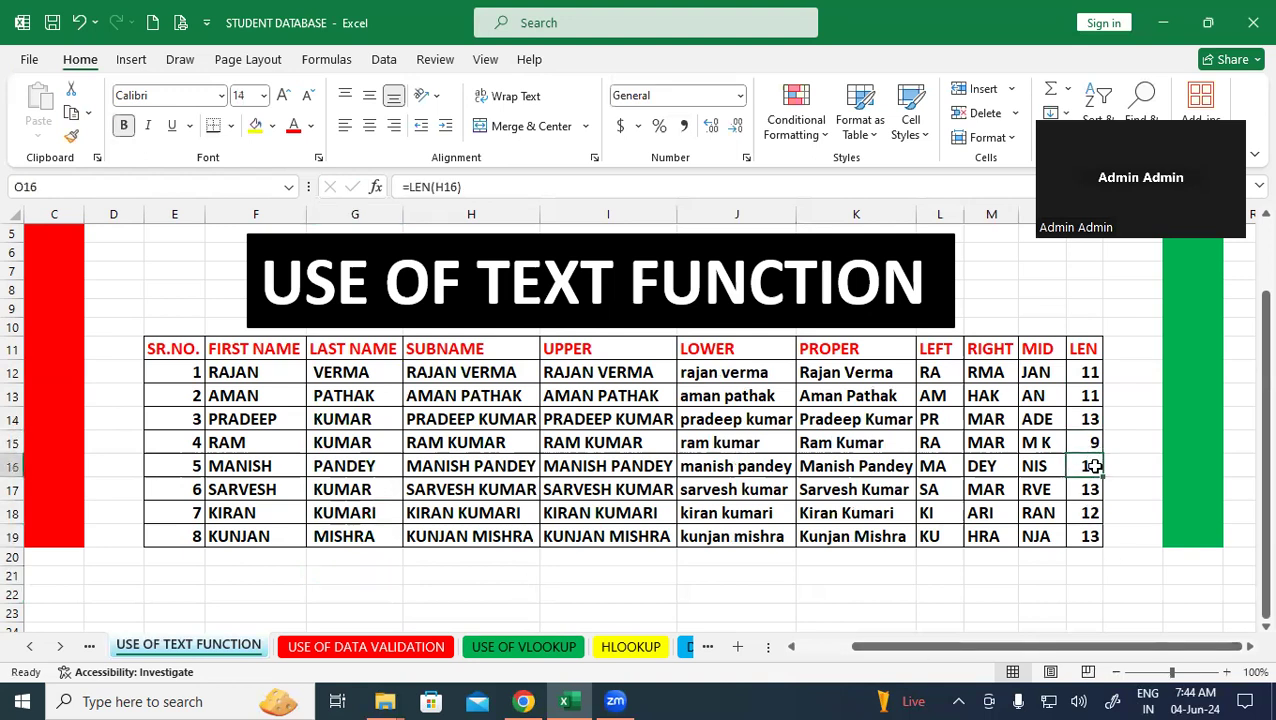
left_click(1088, 372)
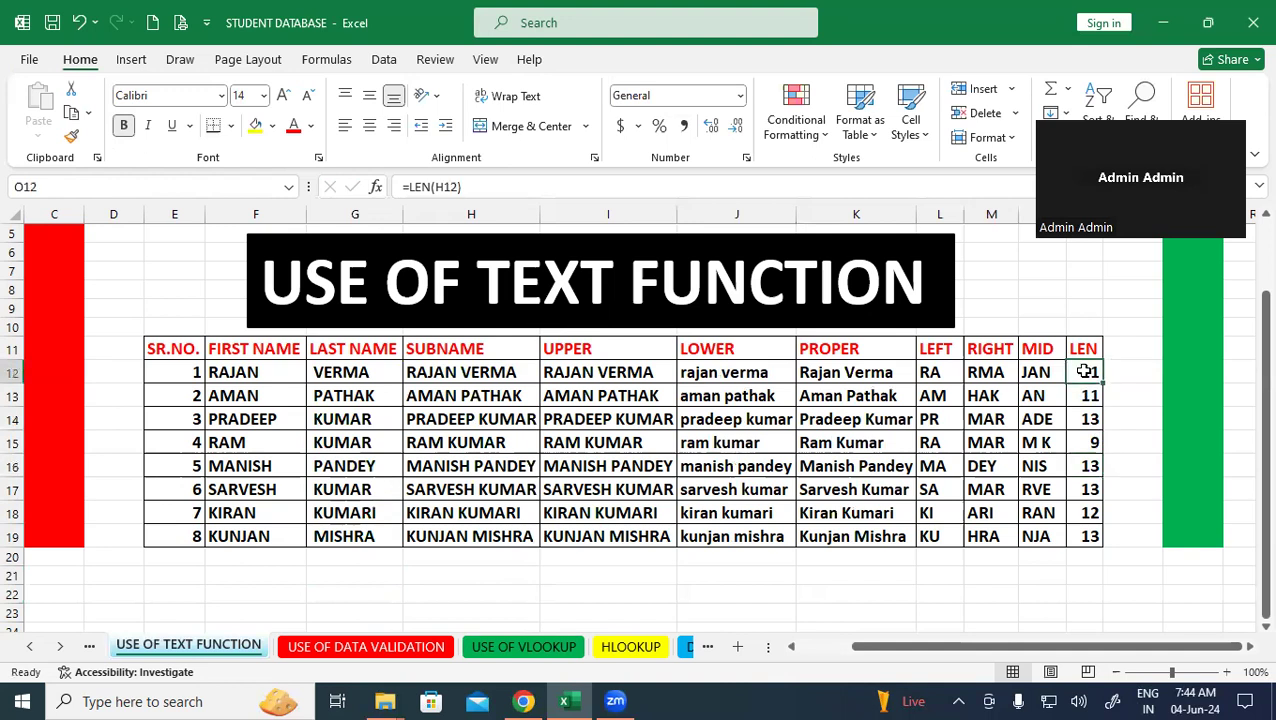
left_click(566, 591)
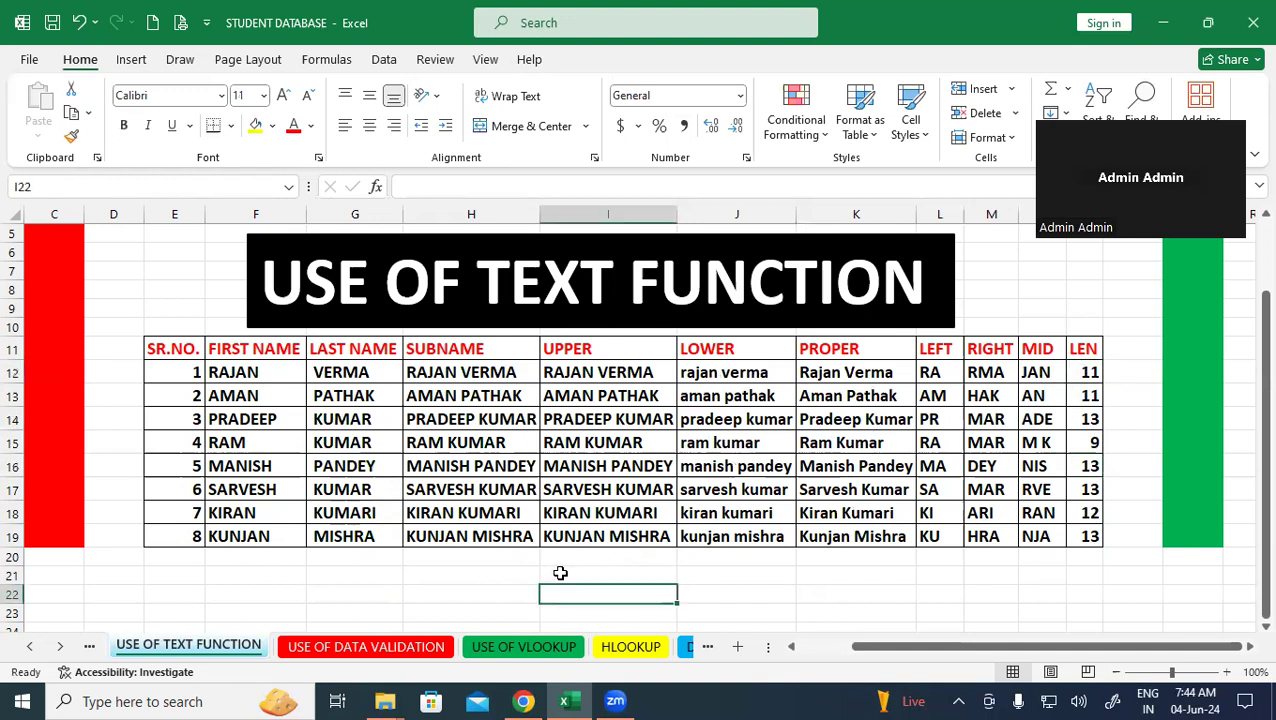